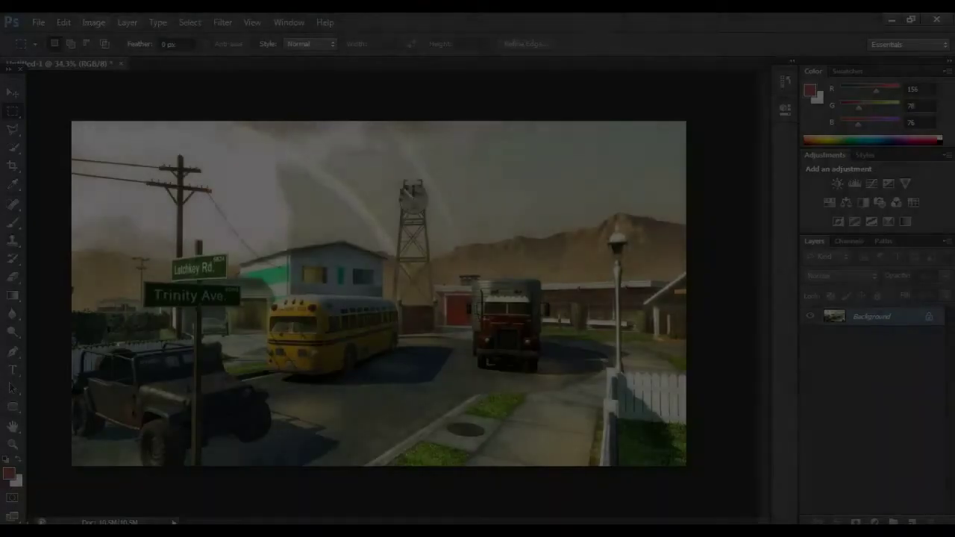
# Free Transform the pasted water over the bottom half of the street scene and set Layer 1 to 68% opacity.
pyautogui.click(64, 21)
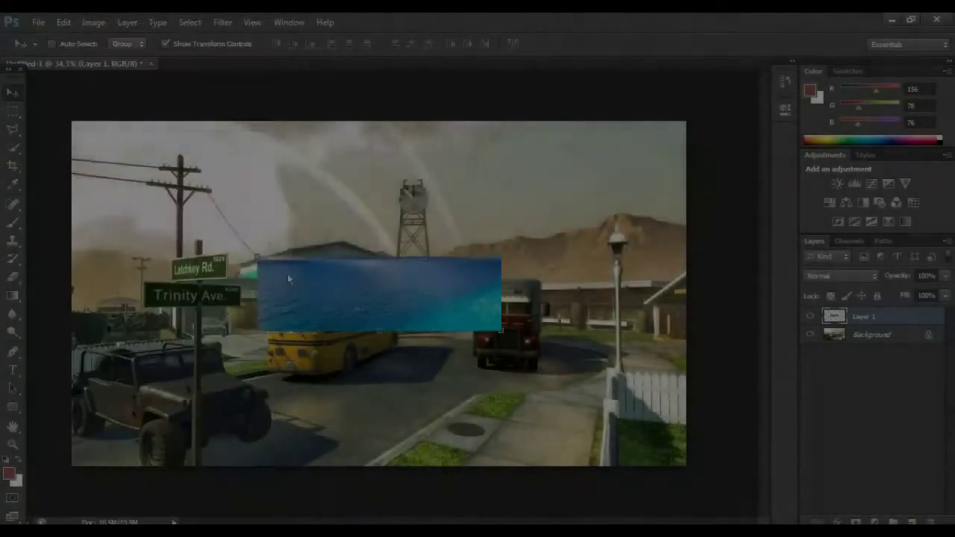
pyautogui.moveTo(287, 274); pyautogui.dragTo(87, 356)
pyautogui.moveTo(313, 387); pyautogui.dragTo(687, 466)
pyautogui.press('l')
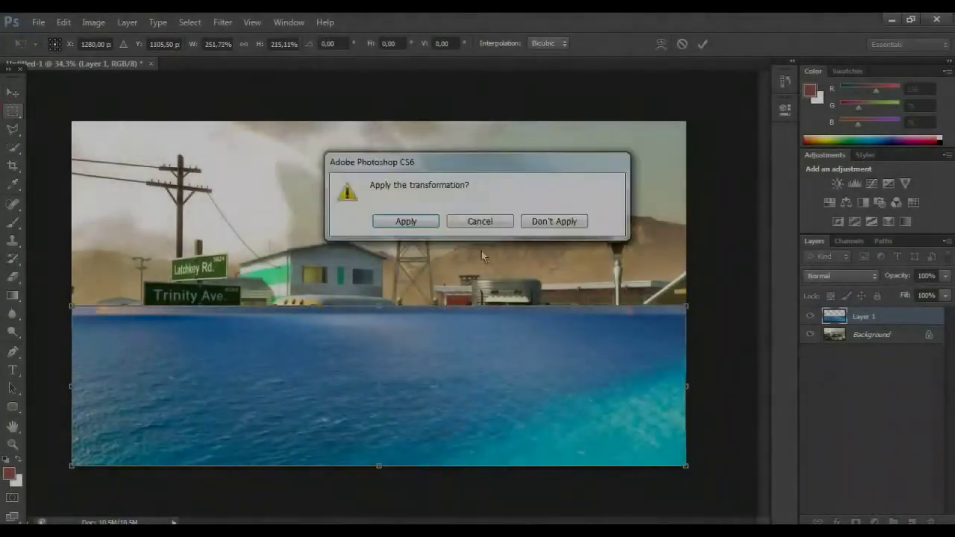
pyautogui.press('Return')
pyautogui.press('6')
pyautogui.press('8')
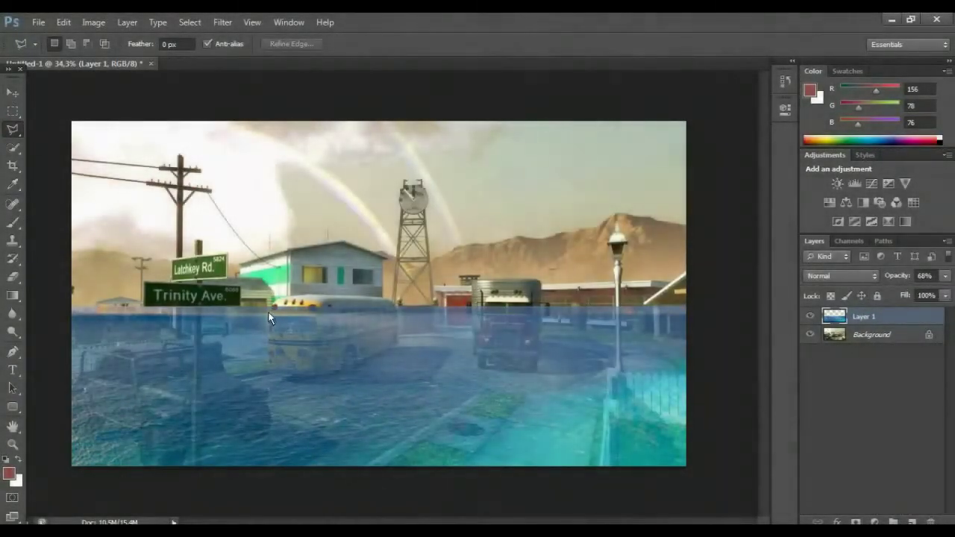
# Cut the water away from the bus roof, adjusting Layer 1 opacity to check it.
pyautogui.click(397, 310)
pyautogui.doubleClick(269, 307)
pyautogui.press('Delete')
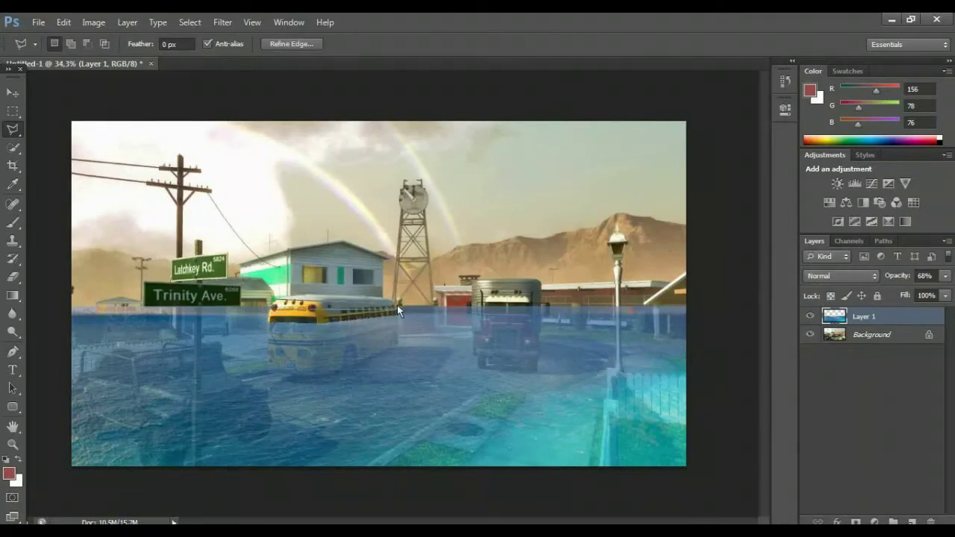
pyautogui.click(945, 275)
pyautogui.moveTo(927, 292); pyautogui.dragTo(926, 291)
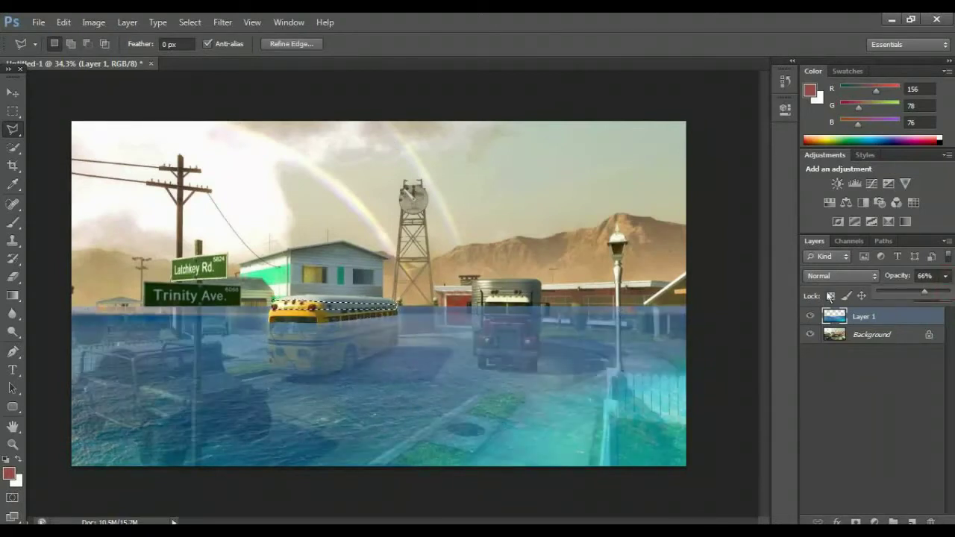
pyautogui.click(474, 306)
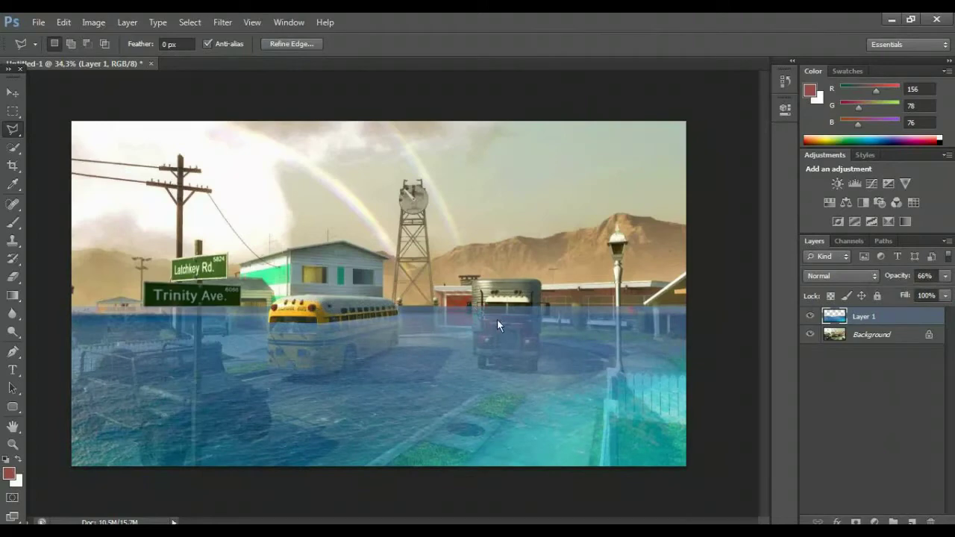
# Outline the truck roof and fade the water layer to check it.
pyautogui.doubleClick(474, 307)
pyautogui.click(945, 275)
pyautogui.moveTo(926, 292); pyautogui.dragTo(935, 292)
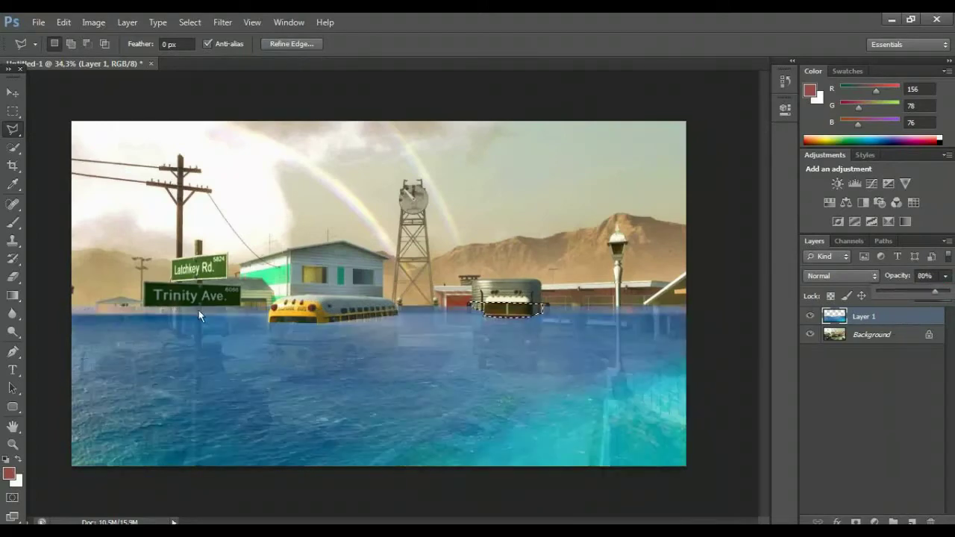
pyautogui.click(199, 336)
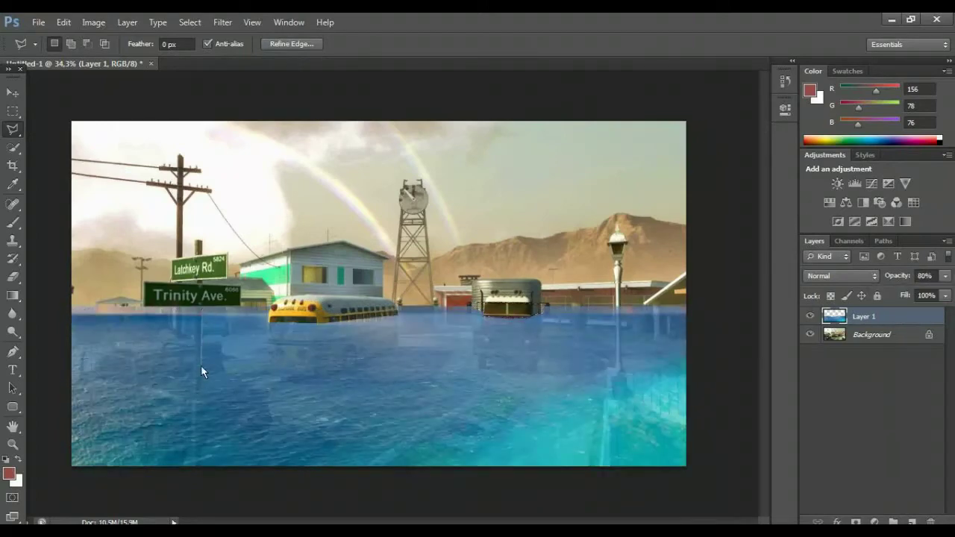
# Outline the Trinity Ave sign, check it against the water, then deselect.
pyautogui.doubleClick(202, 306)
pyautogui.click(945, 275)
pyautogui.moveTo(935, 292)
pyautogui.mouseDown()
pyautogui.moveTo(951, 291)
pyautogui.moveTo(933, 295)
pyautogui.mouseUp()
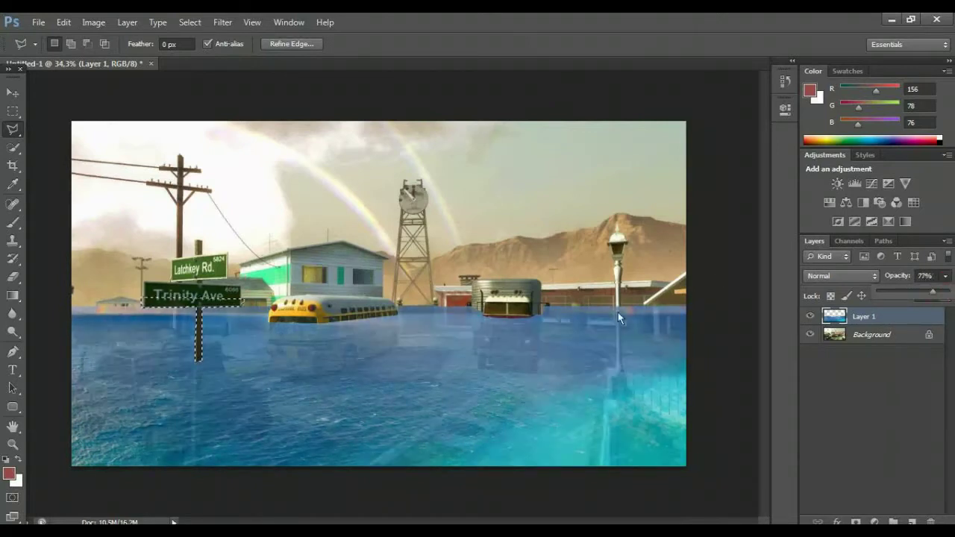
pyautogui.hotkey('ctrl', 'd')
pyautogui.click(945, 276)
pyautogui.moveTo(932, 292); pyautogui.dragTo(951, 292)
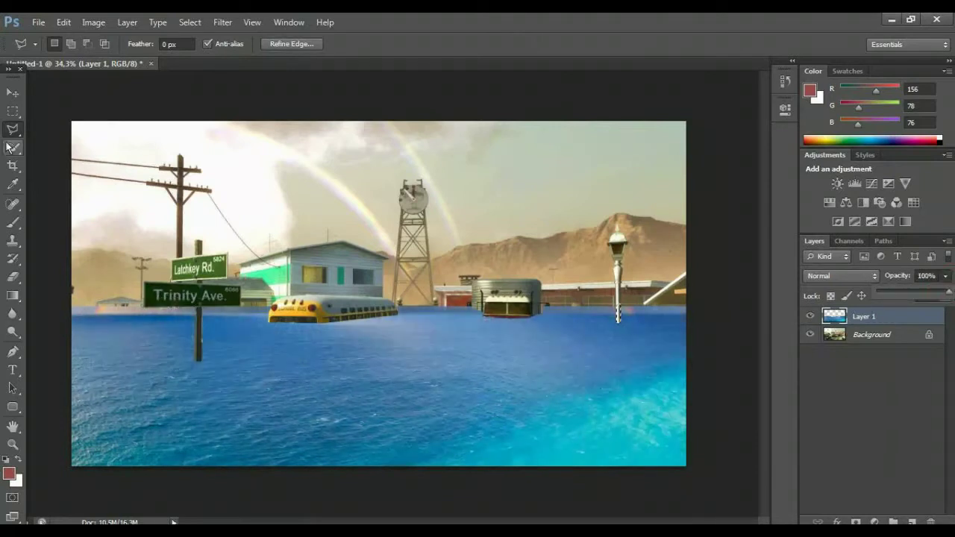
# Trace the waterline from the left edge across the scene with the Polygonal Lasso.
pyautogui.click(13, 110)
pyautogui.press('l')
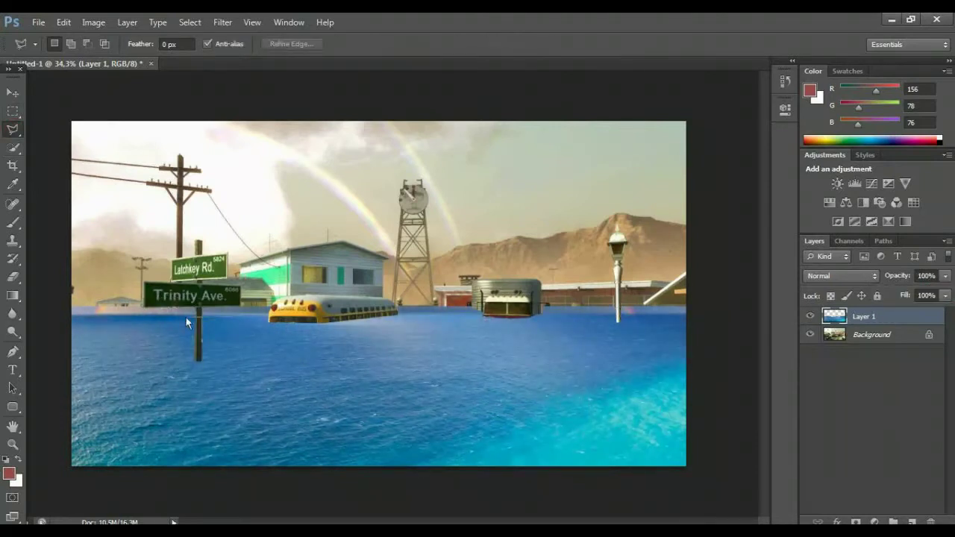
pyautogui.click(69, 307)
pyautogui.click(267, 315)
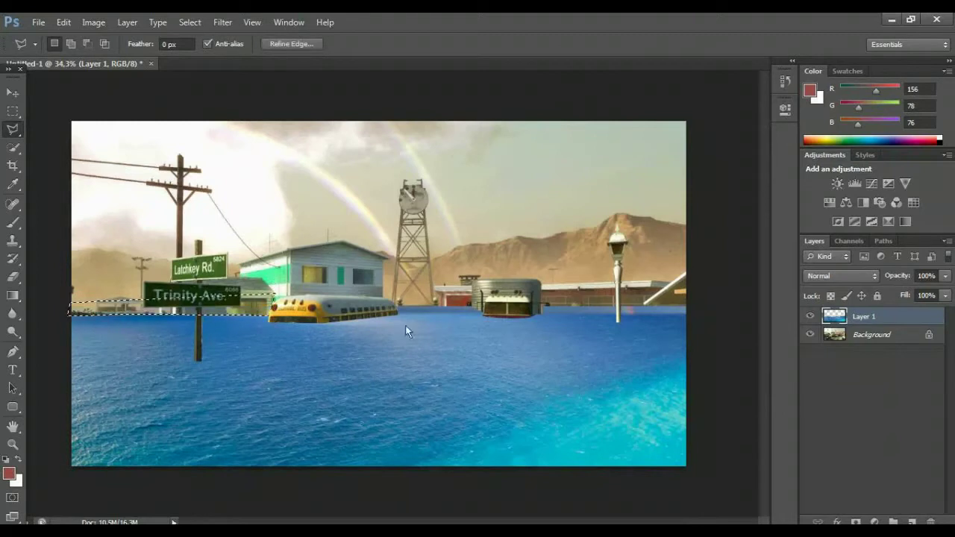
pyautogui.click(394, 312)
pyautogui.click(544, 310)
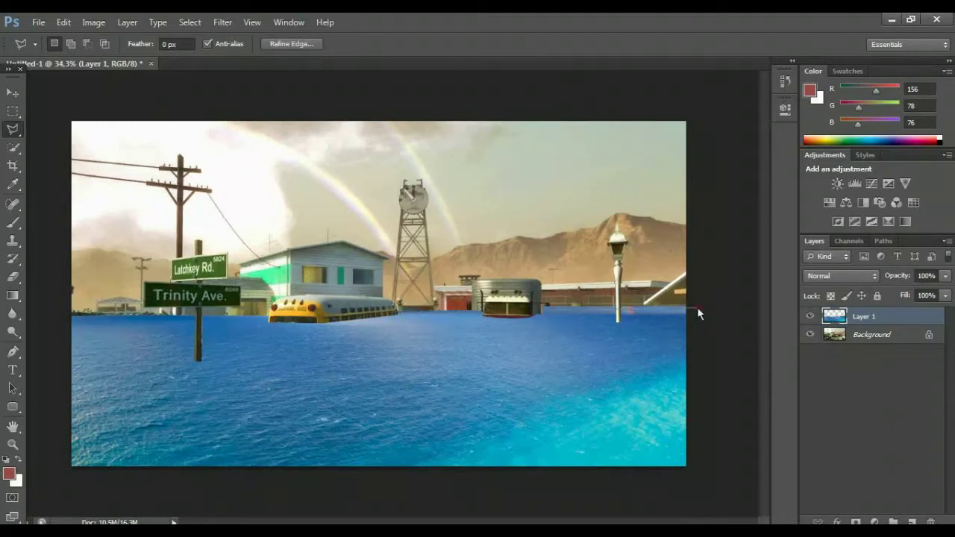
pyautogui.doubleClick(697, 306)
# Delete the water above the waterline, deselect, and check the edges at 83% opacity.
pyautogui.click(945, 275)
pyautogui.moveTo(945, 292)
pyautogui.mouseDown()
pyautogui.moveTo(912, 292)
pyautogui.moveTo(934, 292)
pyautogui.mouseUp()
pyautogui.press('Delete')
pyautogui.hotkey('ctrl', 'd')
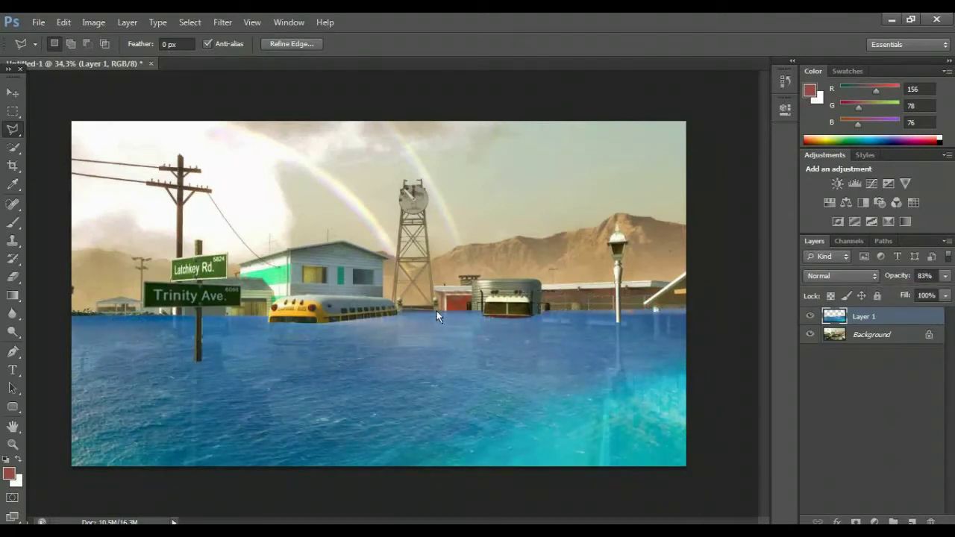
pyautogui.moveTo(944, 275); pyautogui.dragTo(901, 296)
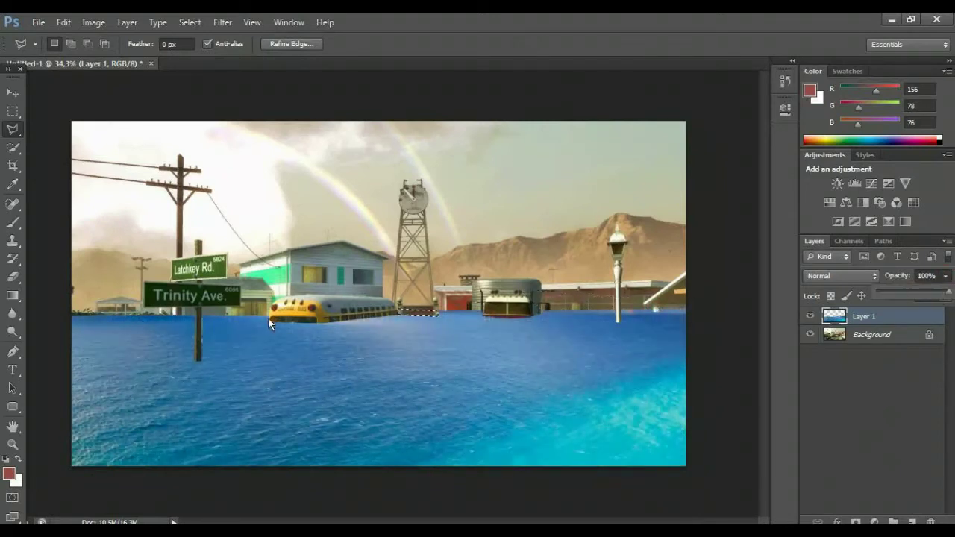
# Bring the water layer's opacity back to 100%.
pyautogui.press('m')
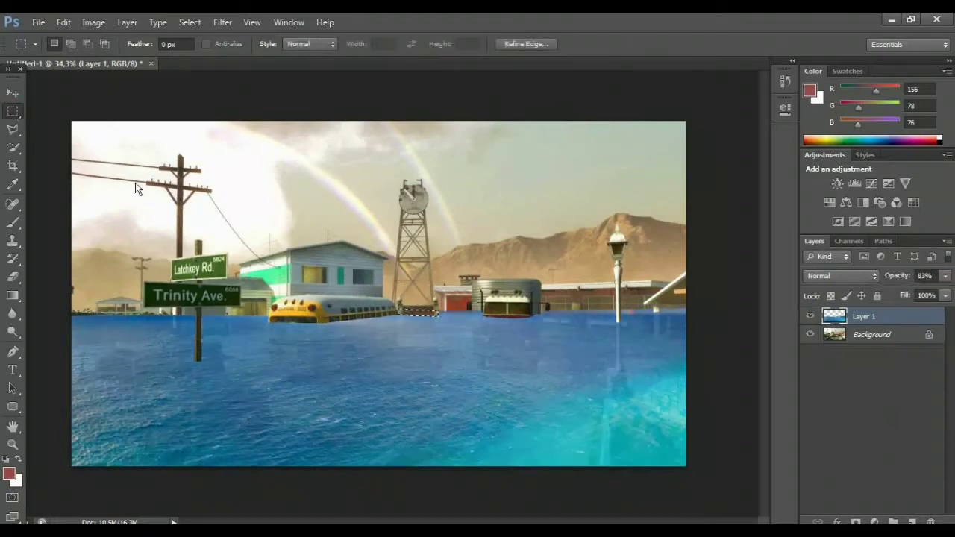
pyautogui.press('8')
pyautogui.press('3')
pyautogui.click(175, 195)
pyautogui.moveTo(946, 275); pyautogui.dragTo(946, 292)
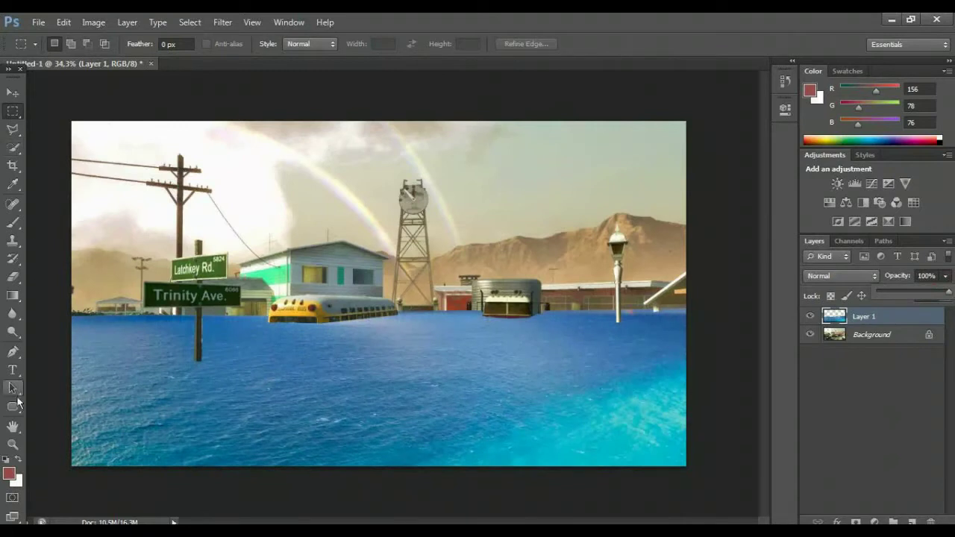
# Choose the Eraser and set its size to 36 px.
pyautogui.press('e')
pyautogui.click(69, 43)
pyautogui.press('Return')
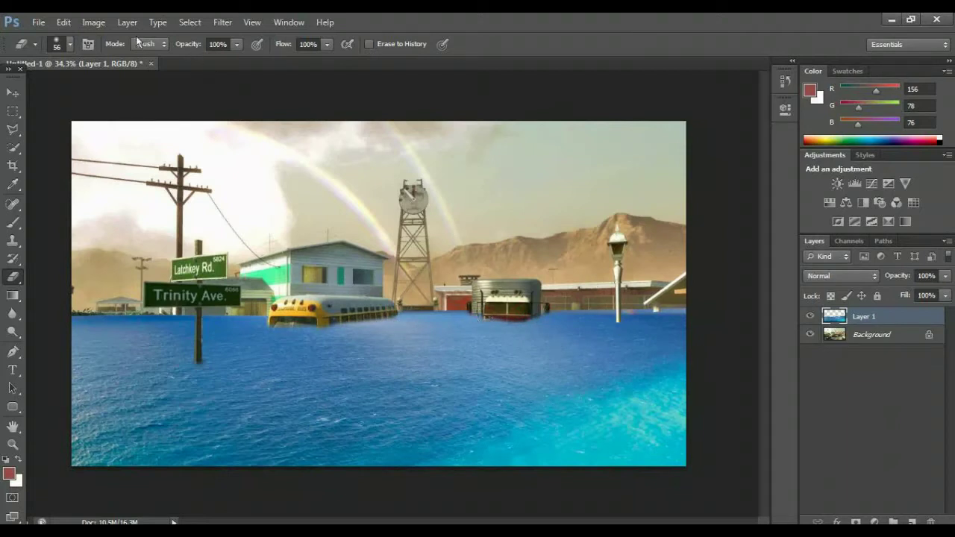
pyautogui.click(63, 47)
pyautogui.write('36')
pyautogui.press('Return')
# Enlarge the Eraser to 226 px and erase the water across the bottom of the picture.
pyautogui.click(13, 223)
pyautogui.press('e')
pyautogui.click(63, 44)
pyautogui.doubleClick(134, 70)
pyautogui.write('226')
pyautogui.press('Return')
pyautogui.moveTo(78, 437)
pyautogui.mouseDown()
pyautogui.moveTo(568, 439)
pyautogui.moveTo(732, 406)
pyautogui.mouseUp()
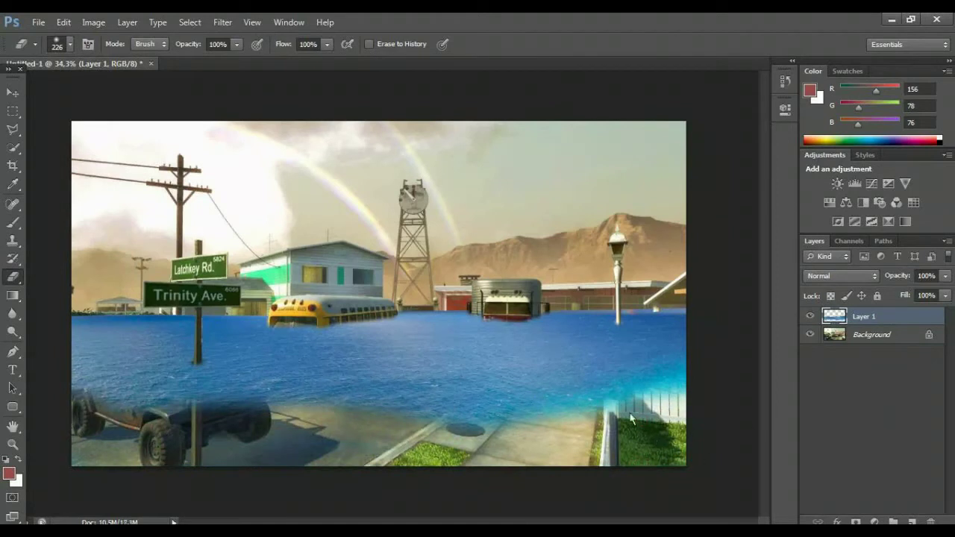
pyautogui.moveTo(945, 276); pyautogui.dragTo(906, 286)
pyautogui.click(871, 334)
# Marquee the lower part of the image and add a Hue/Saturation layer with Saturation -100.
pyautogui.press('m')
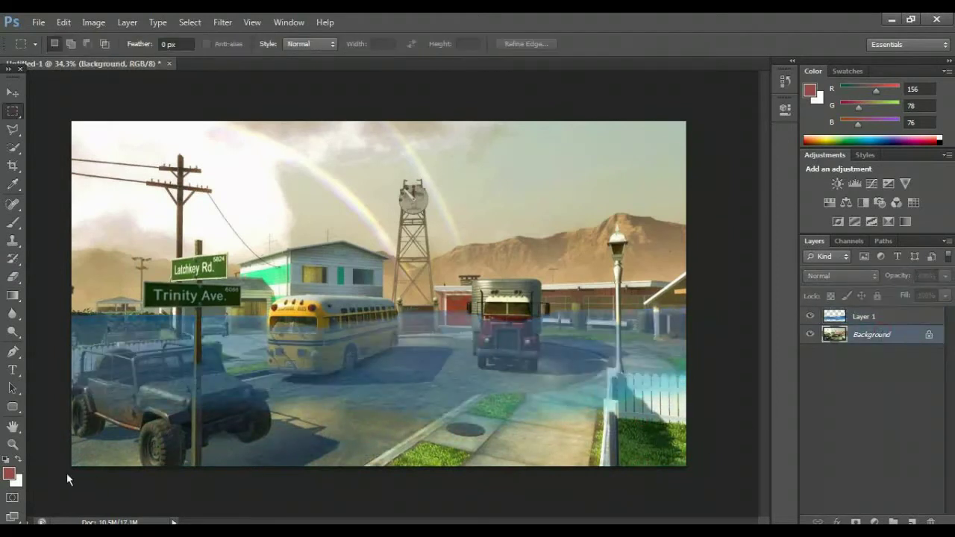
pyautogui.moveTo(690, 471); pyautogui.dragTo(72, 344)
pyautogui.click(846, 202)
pyautogui.moveTo(664, 224); pyautogui.dragTo(560, 224)
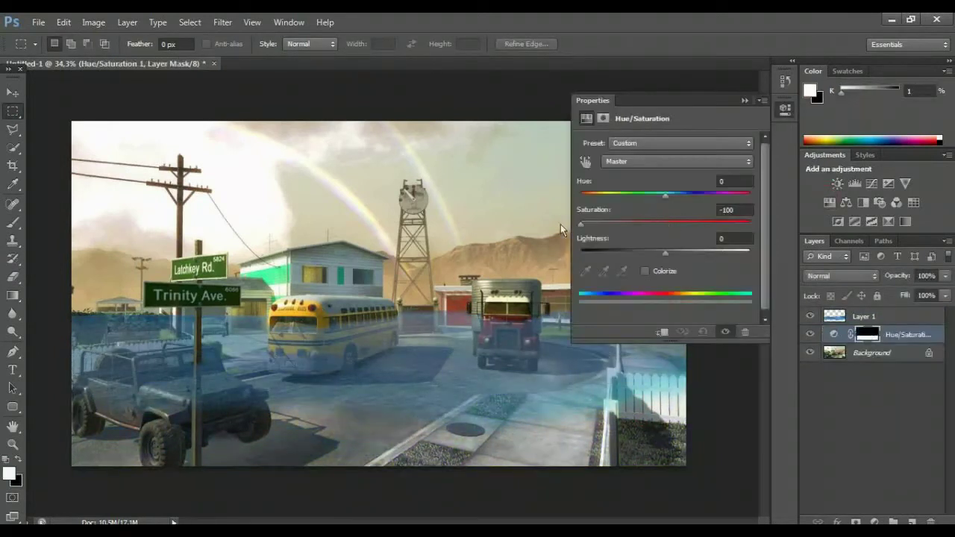
pyautogui.click(864, 316)
pyautogui.press('0')
# Add a new empty layer above the water set to Soft Light blending.
pyautogui.click(744, 100)
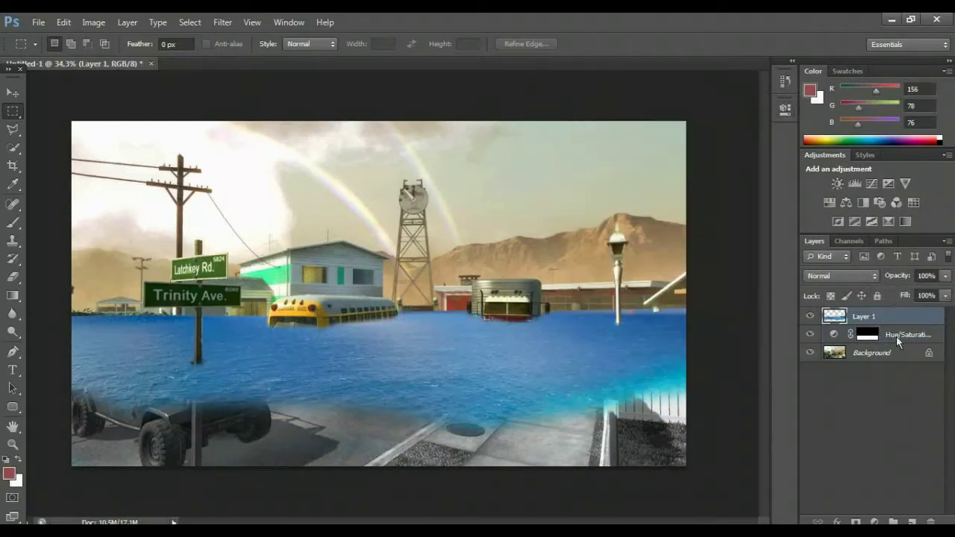
pyautogui.click(896, 336)
pyautogui.click(836, 353)
pyautogui.click(912, 521)
pyautogui.click(842, 276)
pyautogui.click(818, 198)
# Pick a water blue and brush it over the foreground road and jeep.
pyautogui.click(809, 90)
pyautogui.click(614, 145)
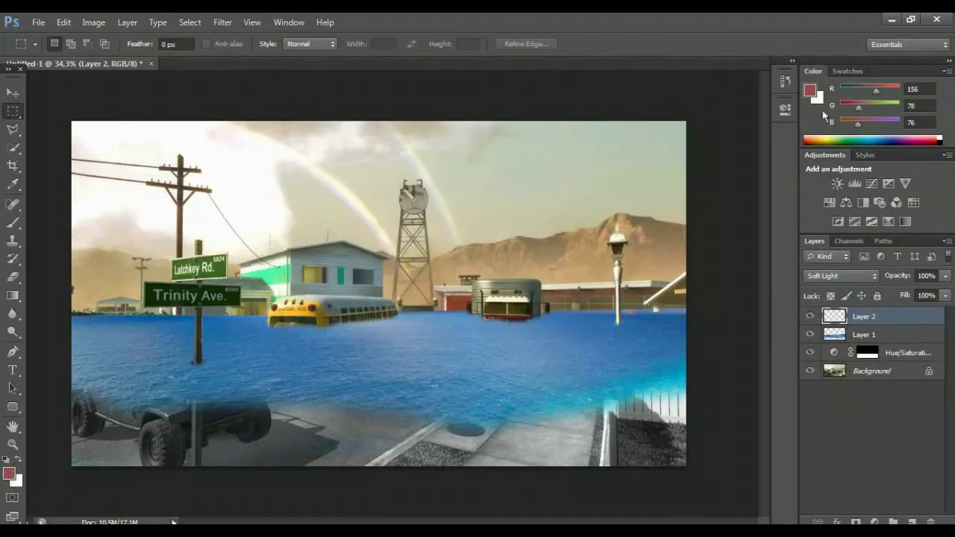
pyautogui.click(12, 184)
pyautogui.click(326, 396)
pyautogui.click(12, 222)
pyautogui.click(63, 43)
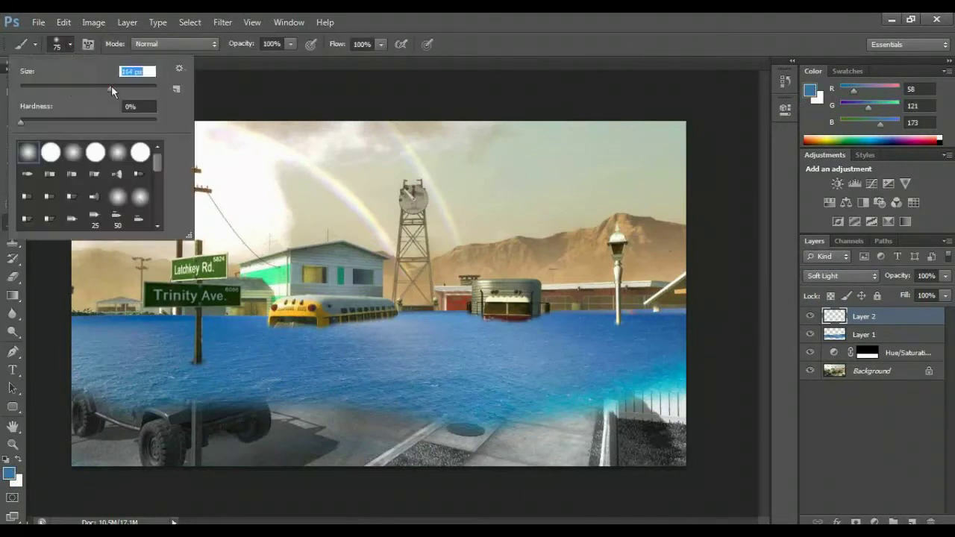
pyautogui.moveTo(101, 442); pyautogui.dragTo(417, 458)
# Soften the water layer's bottom edge over the road with a large Eraser.
pyautogui.hotkey('alt', '[')
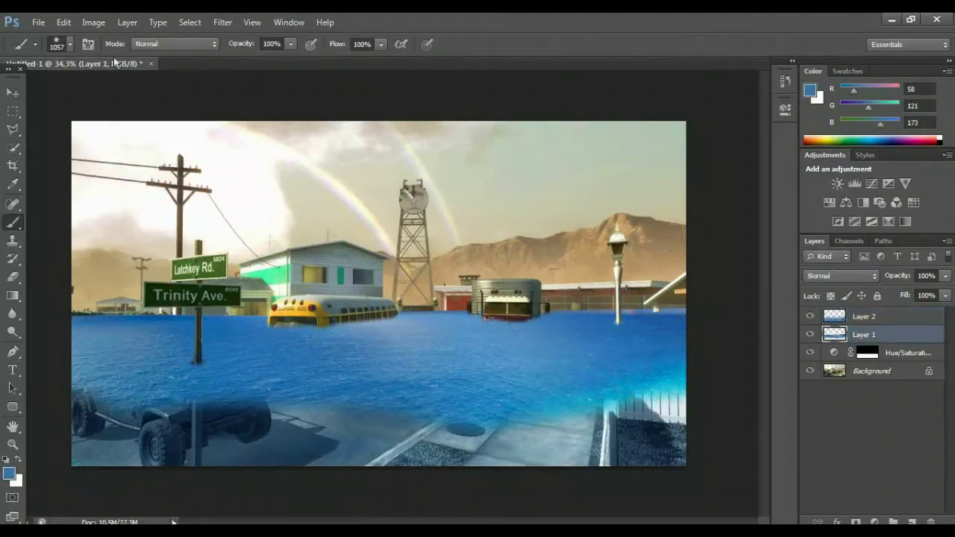
pyautogui.click(70, 43)
pyautogui.press('e')
pyautogui.click(70, 43)
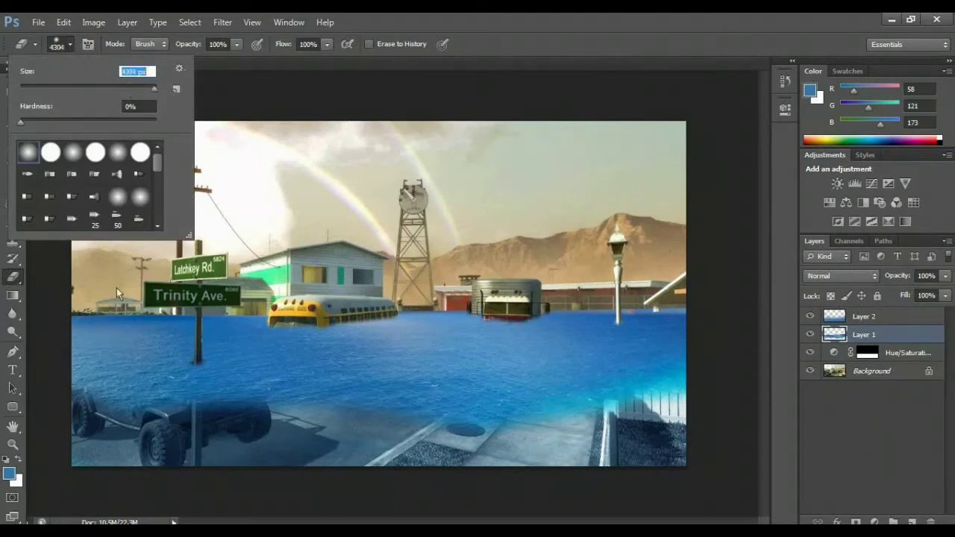
pyautogui.click(128, 435)
pyautogui.moveTo(128, 436); pyautogui.dragTo(675, 422)
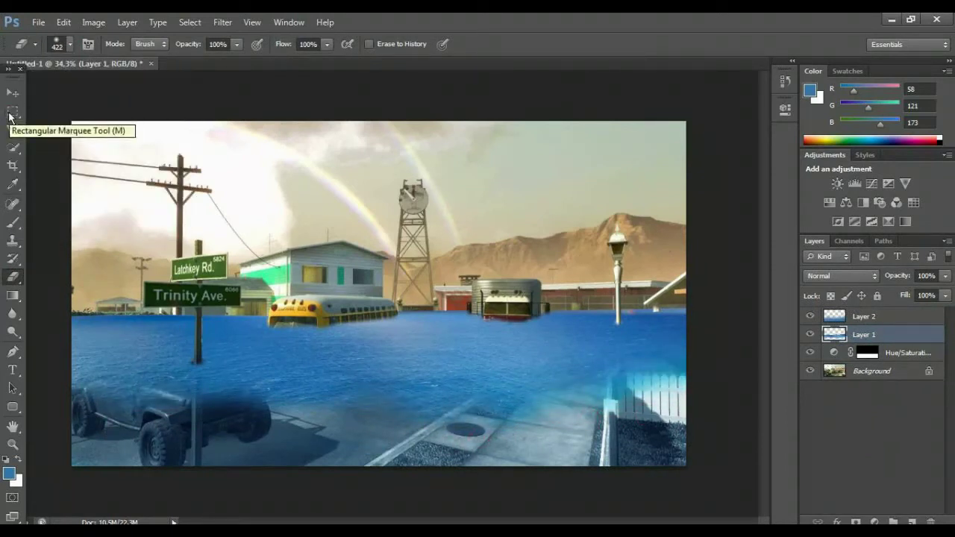
pyautogui.click(12, 114)
# Select the bottom strip of the Background and apply Gaussian Blur at about 2.6 px twice.
pyautogui.click(897, 378)
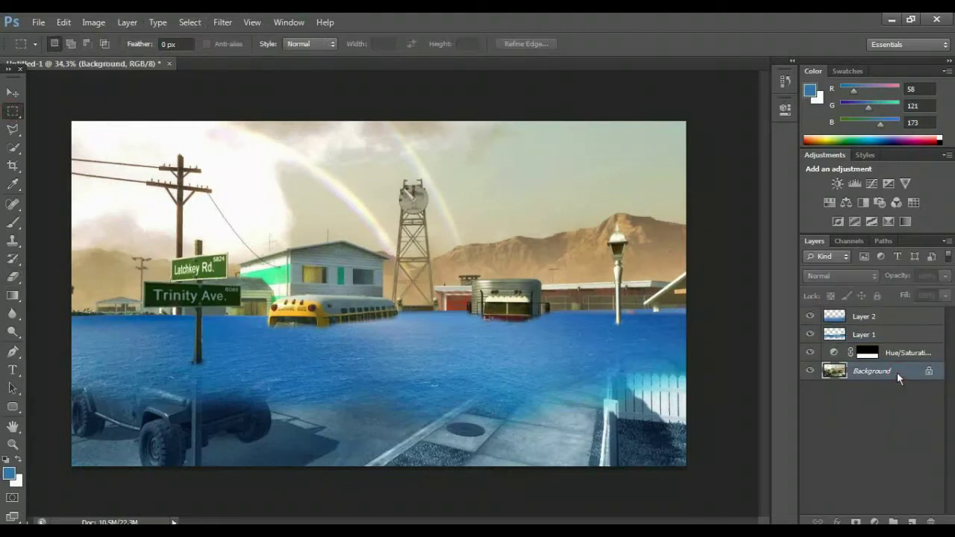
pyautogui.moveTo(690, 471); pyautogui.dragTo(57, 368)
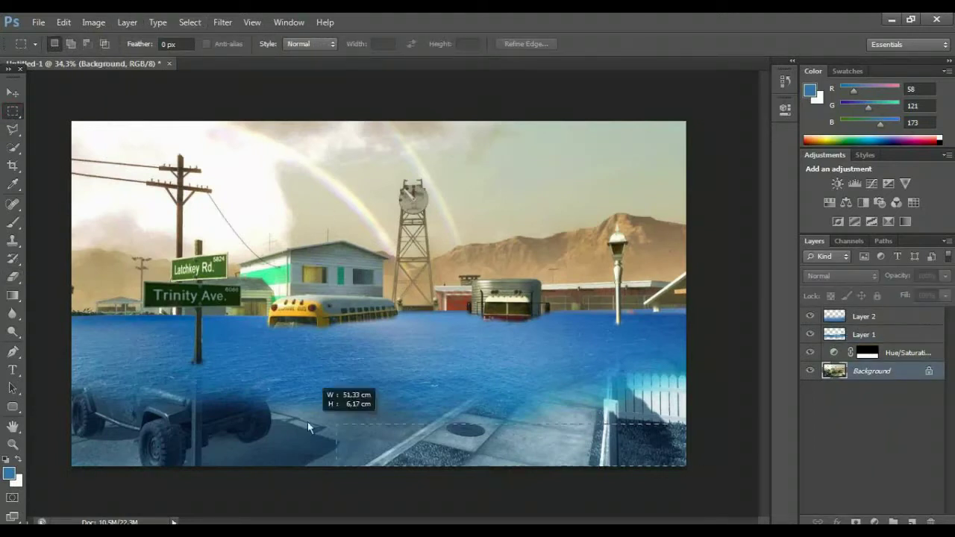
pyautogui.click(222, 22)
pyautogui.moveTo(229, 163)
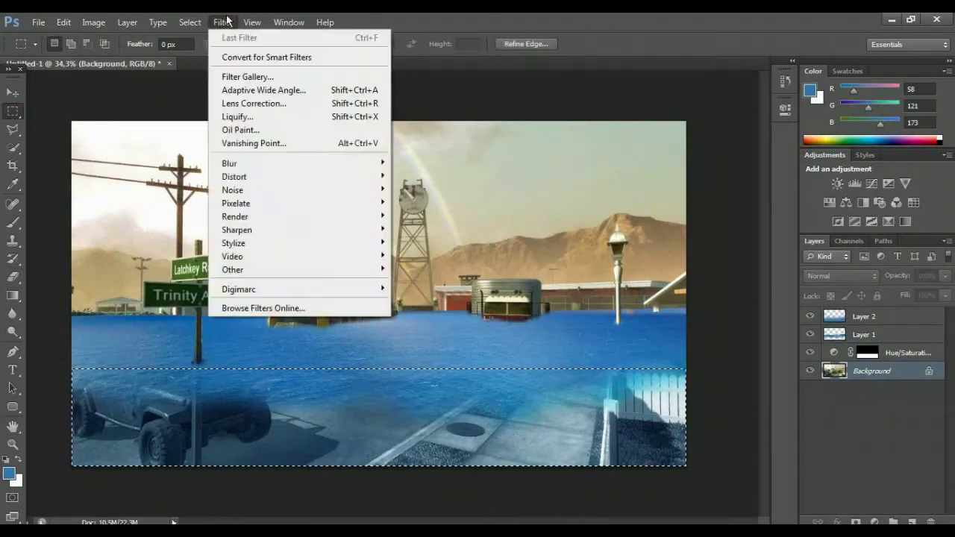
pyautogui.click(429, 262)
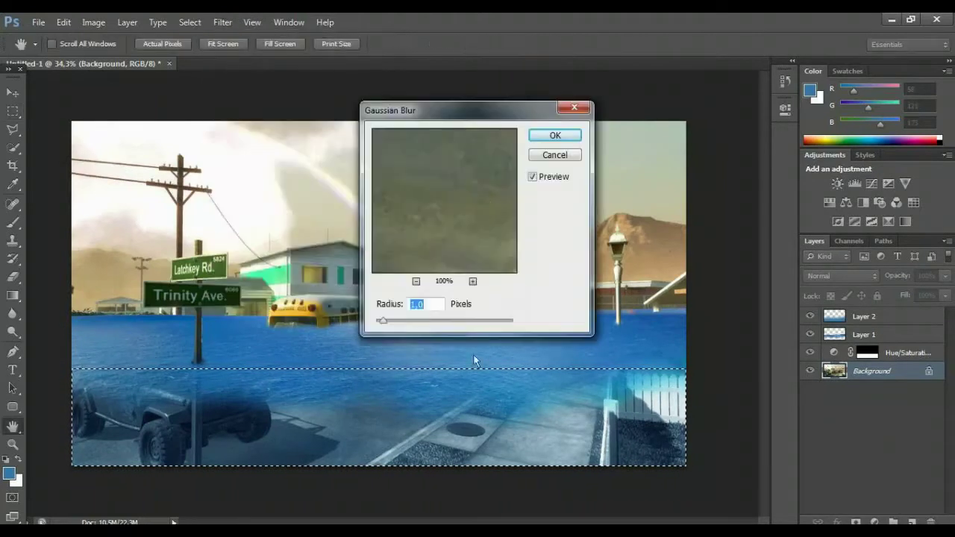
pyautogui.moveTo(388, 321)
pyautogui.mouseDown()
pyautogui.moveTo(410, 324)
pyautogui.moveTo(396, 326)
pyautogui.mouseUp()
pyautogui.click(539, 135)
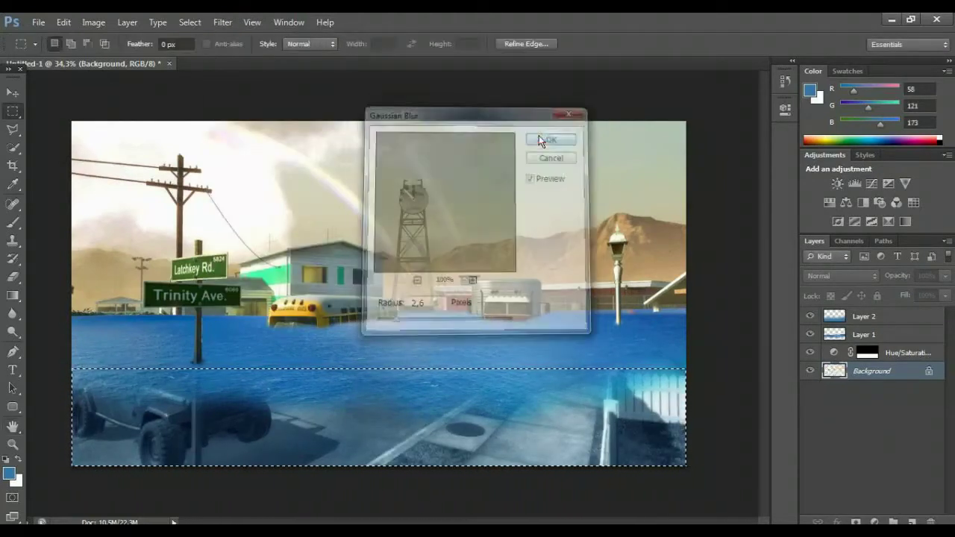
pyautogui.click(222, 22)
pyautogui.click(424, 261)
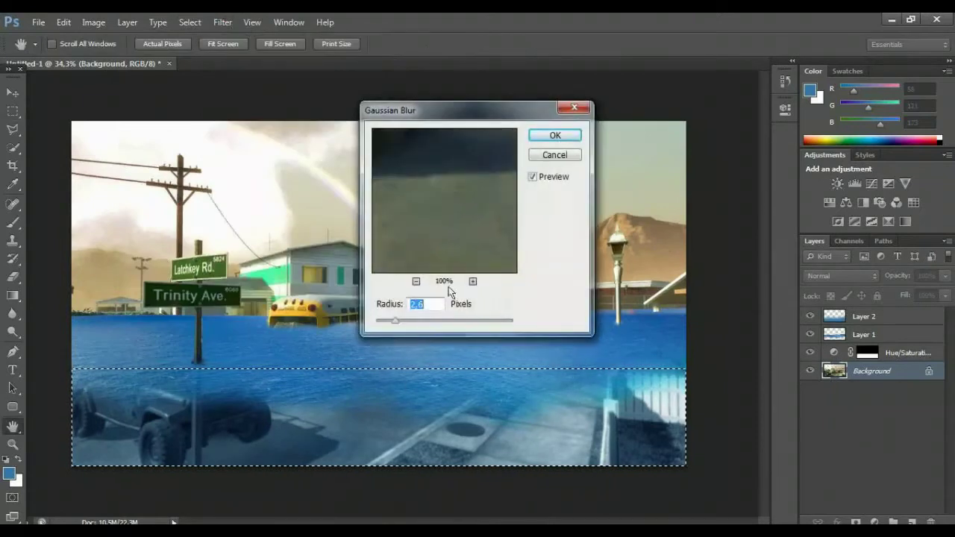
pyautogui.click(558, 134)
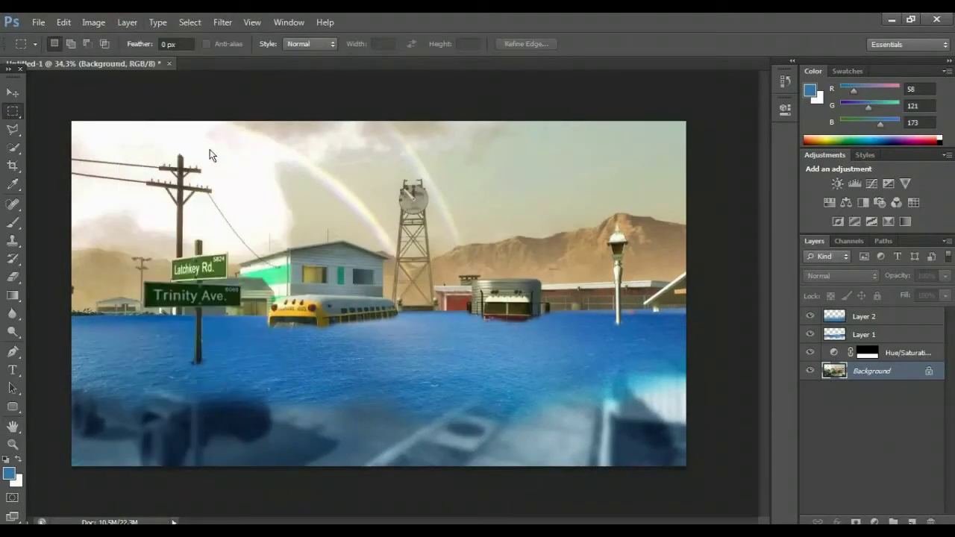
# Zoom in on the scene and flatten the image.
pyautogui.click(12, 443)
pyautogui.click(386, 325)
pyautogui.click(127, 22)
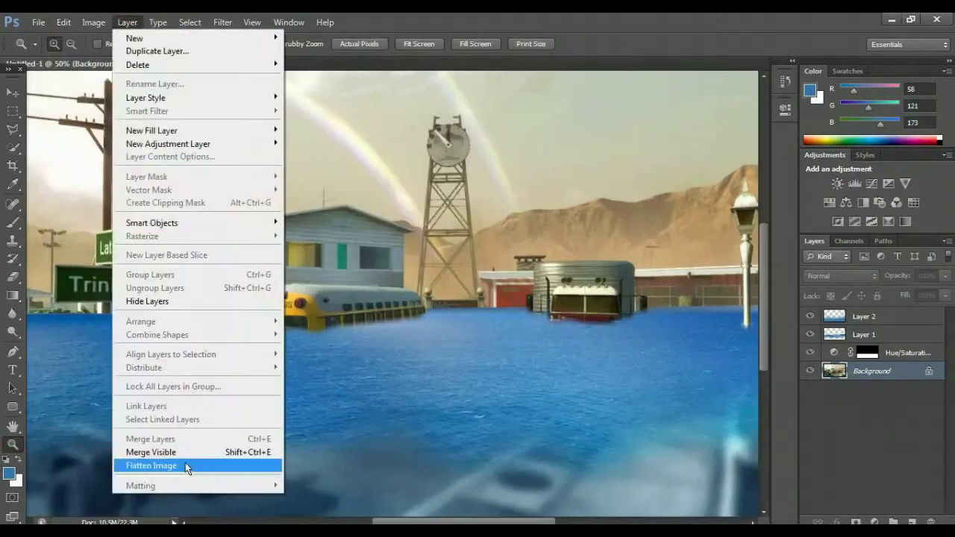
pyautogui.click(185, 462)
# Pick a dark navy blue and add a new Soft Light layer.
pyautogui.press('i')
pyautogui.click(8, 473)
pyautogui.click(456, 292)
pyautogui.click(619, 144)
pyautogui.hotkey('ctrl', 'shift', 'alt', 'n')
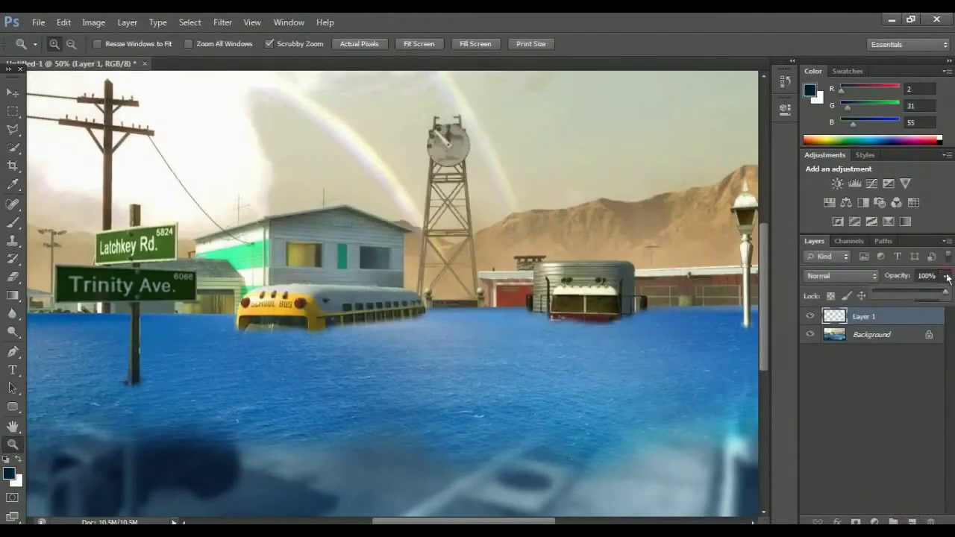
pyautogui.click(842, 275)
pyautogui.click(821, 217)
# Paint dark shading at the signpost's waterline with a small soft brush.
pyautogui.press('b')
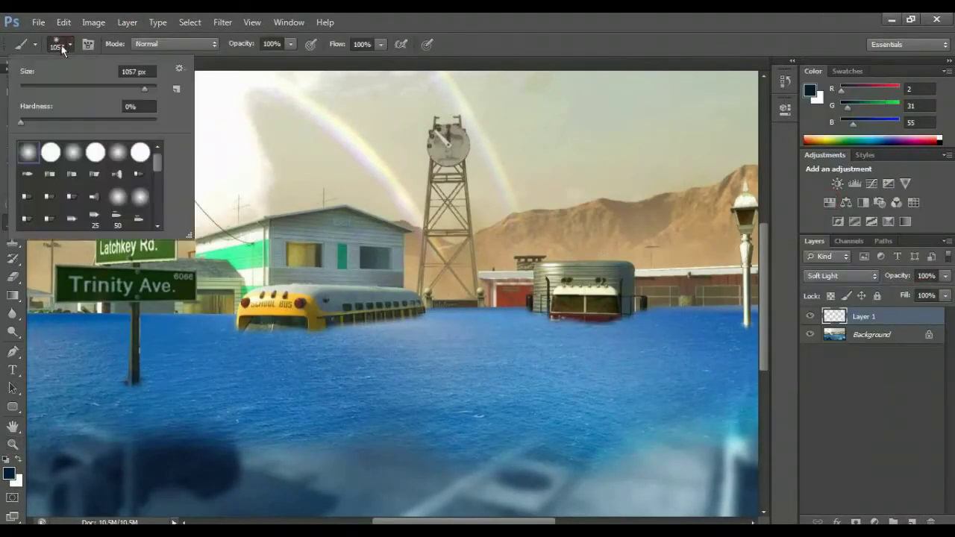
pyautogui.click(59, 44)
pyautogui.press('Return')
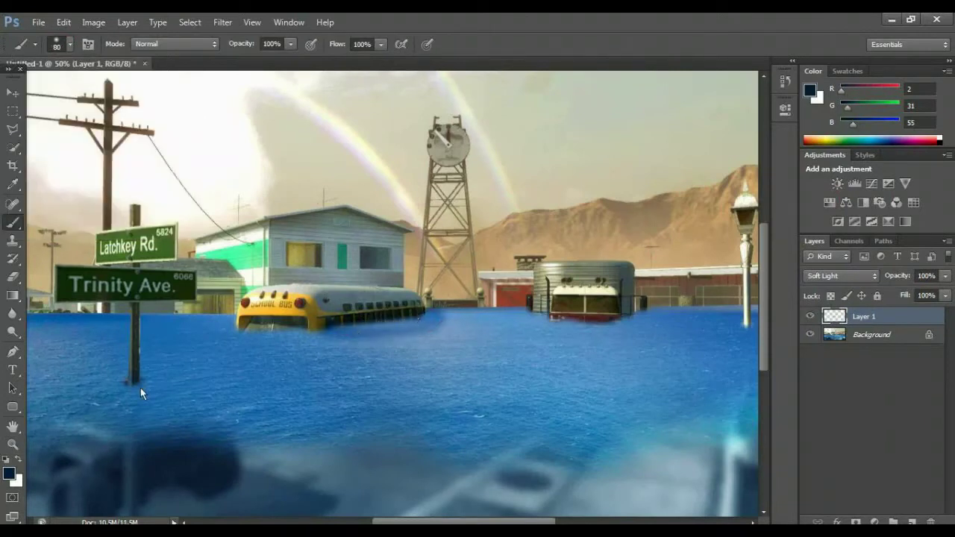
pyautogui.moveTo(154, 391); pyautogui.dragTo(183, 394)
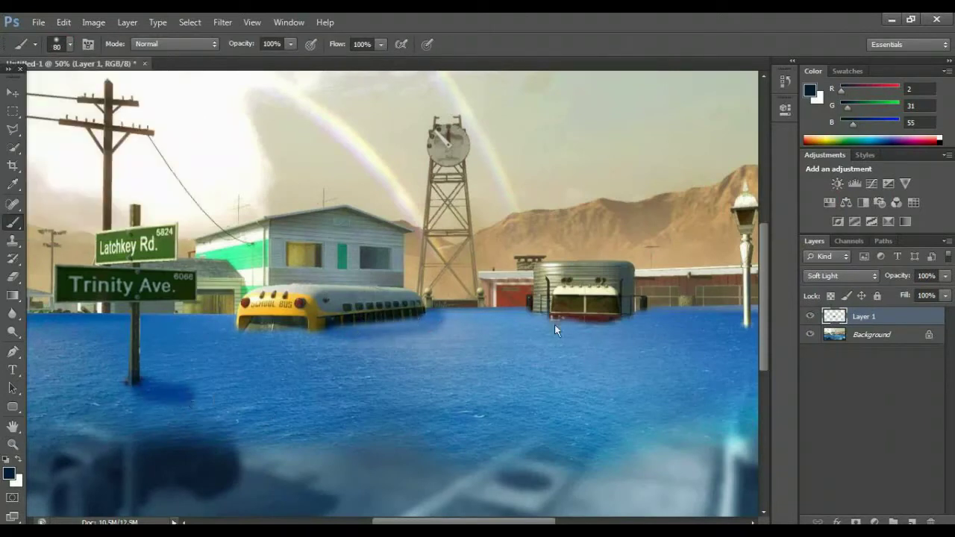
pyautogui.click(912, 522)
# Lasso the Trinity Ave and Latchkey Rd signs and copy them to a new layer.
pyautogui.press('m')
pyautogui.click(872, 352)
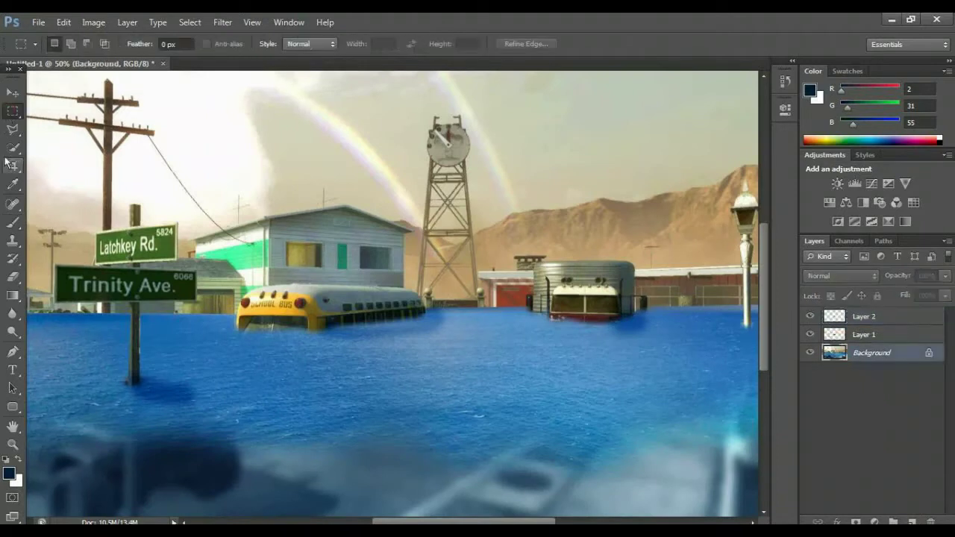
pyautogui.press('l')
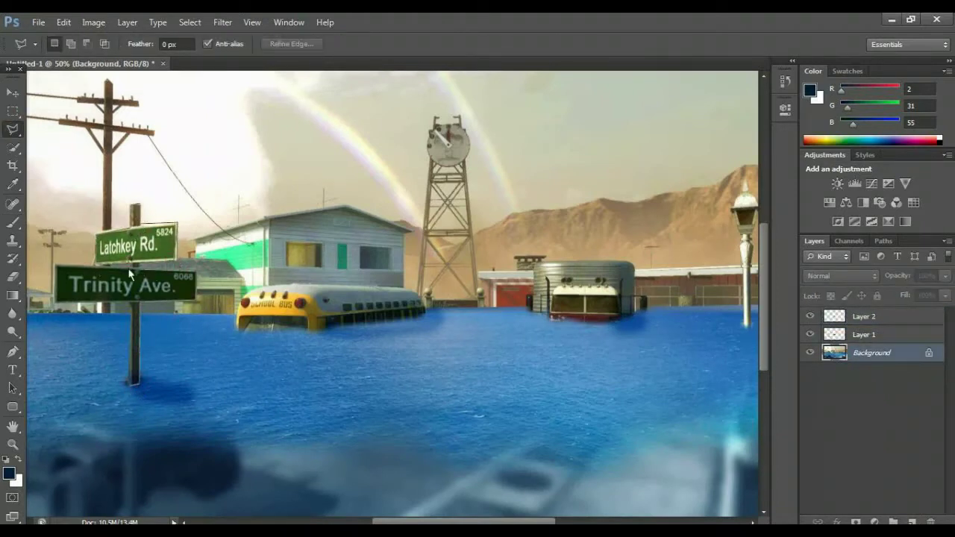
pyautogui.click(131, 386)
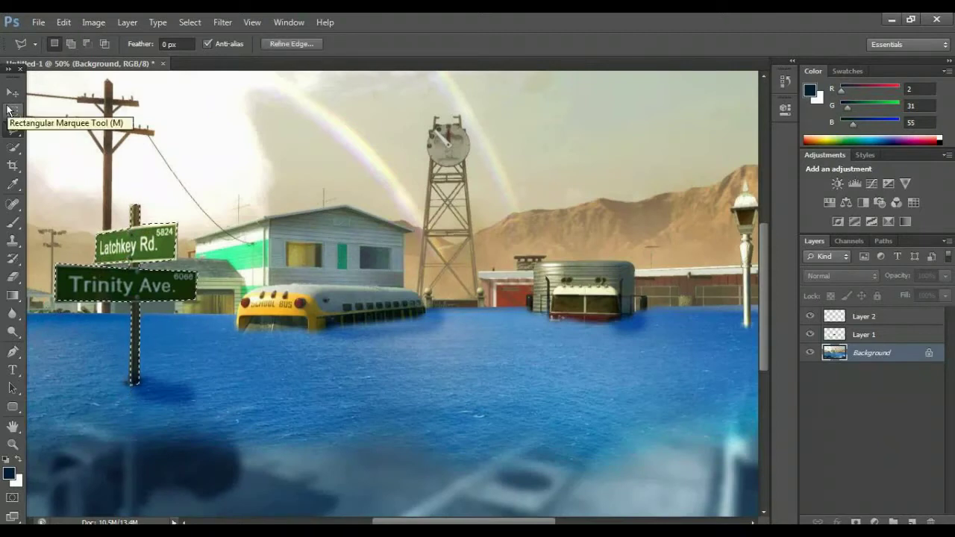
pyautogui.click(12, 111)
pyautogui.hotkey('ctrl', 'j')
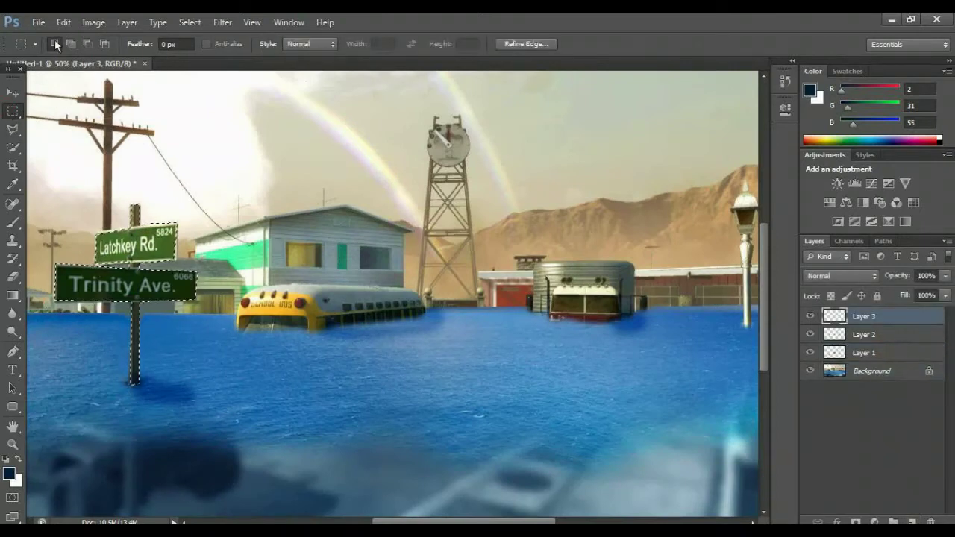
# Rotate the sign copy to tip it over and Distort its corners to lay it flat.
pyautogui.press('v')
pyautogui.moveTo(112, 261); pyautogui.dragTo(175, 270)
pyautogui.hotkey('ctrl', 't')
pyautogui.moveTo(351, 225); pyautogui.dragTo(318, 454)
pyautogui.rightClick(264, 354)
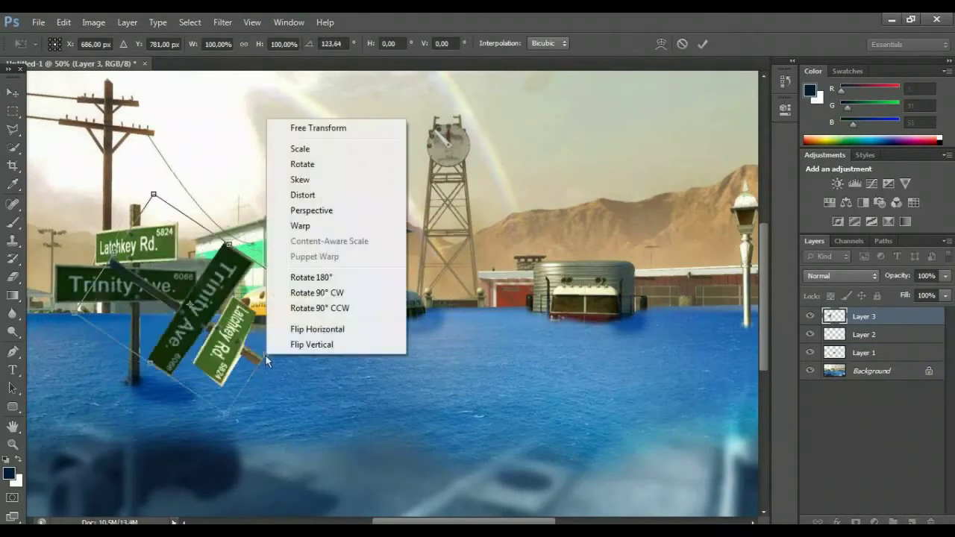
pyautogui.click(321, 196)
pyautogui.moveTo(221, 415)
pyautogui.mouseDown()
pyautogui.moveTo(139, 394)
pyautogui.moveTo(157, 300)
pyautogui.mouseUp()
pyautogui.moveTo(139, 394); pyautogui.dragTo(260, 440)
pyautogui.moveTo(352, 323); pyautogui.dragTo(444, 347)
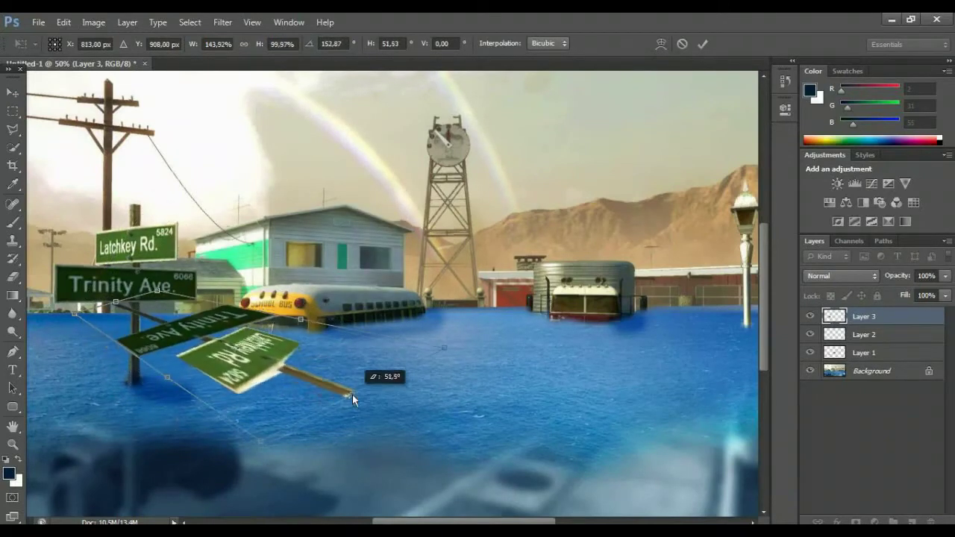
pyautogui.click(13, 118)
pyautogui.press('Return')
# Move the fallen sign down into the water beside the post base.
pyautogui.press('v')
pyautogui.moveTo(224, 351); pyautogui.dragTo(242, 429)
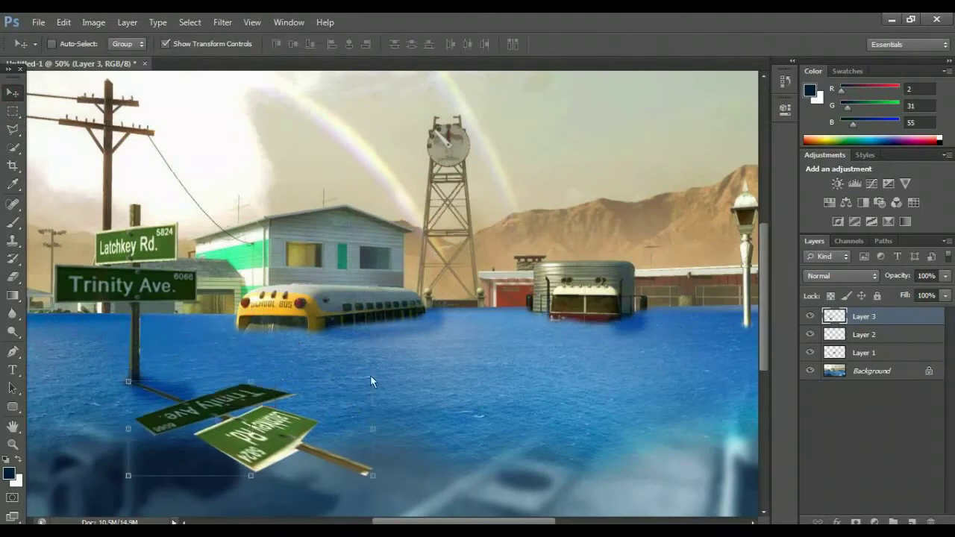
pyautogui.moveTo(370, 375); pyautogui.dragTo(319, 432)
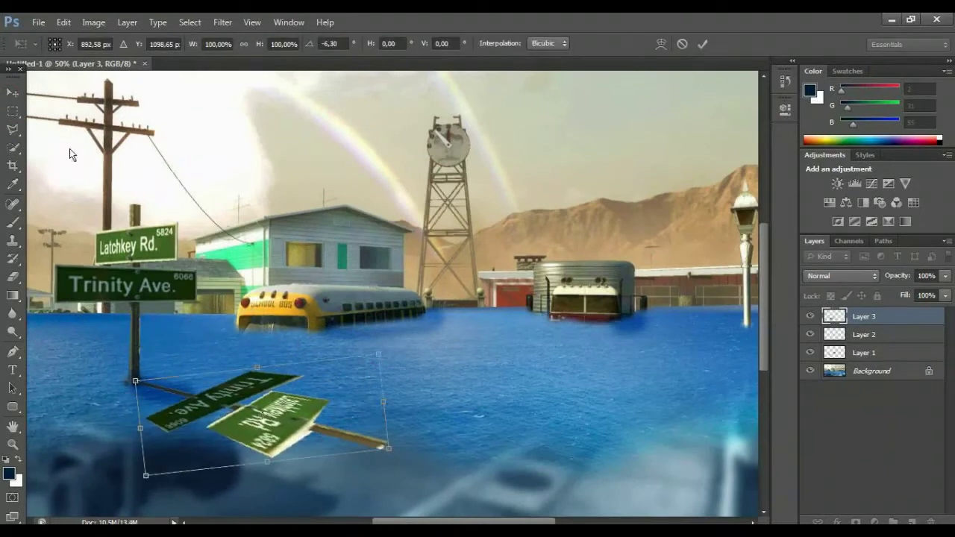
pyautogui.click(13, 129)
pyautogui.press('Return')
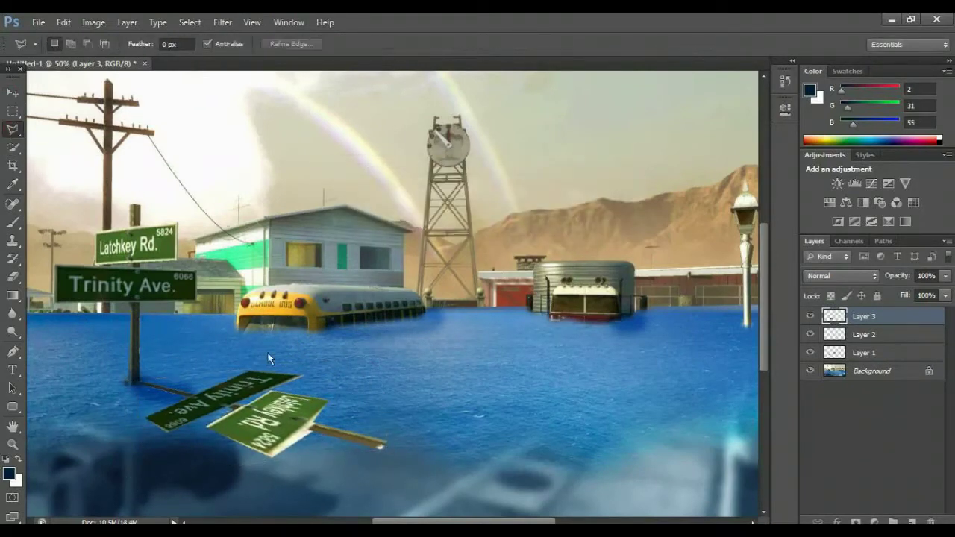
# Select the fallen signs and add a Hue/Saturation layer with Lightness -93.
pyautogui.click(12, 147)
pyautogui.click(215, 423)
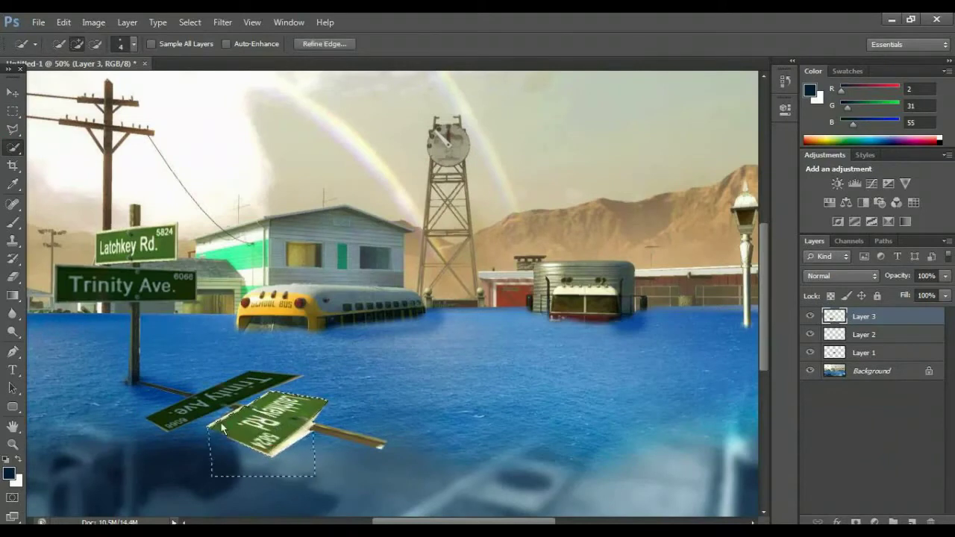
pyautogui.hotkey('ctrl', 'd')
pyautogui.press('l')
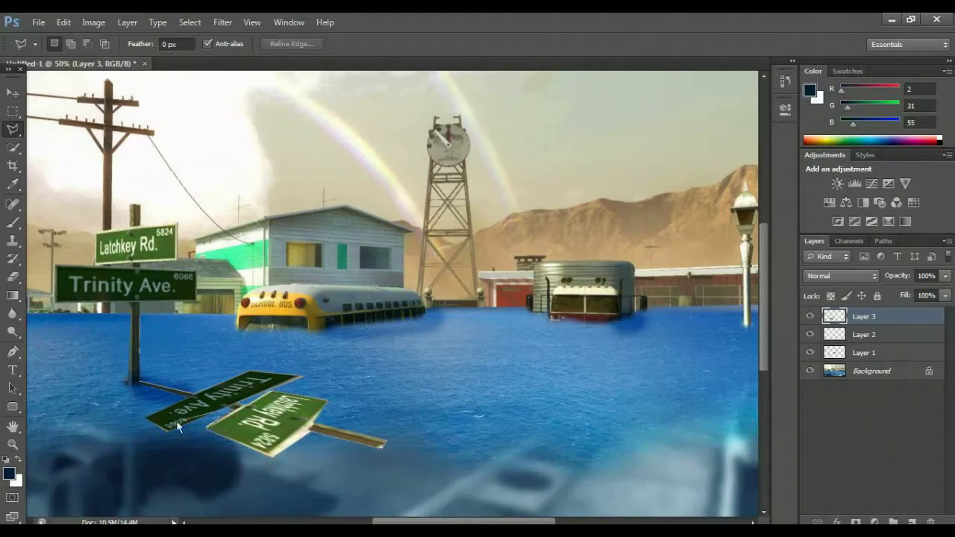
pyautogui.click(828, 202)
pyautogui.moveTo(666, 252); pyautogui.dragTo(586, 254)
# Lower the darkening adjustment's opacity and fade Layer 3 to about 43%.
pyautogui.moveTo(945, 276); pyautogui.dragTo(929, 316)
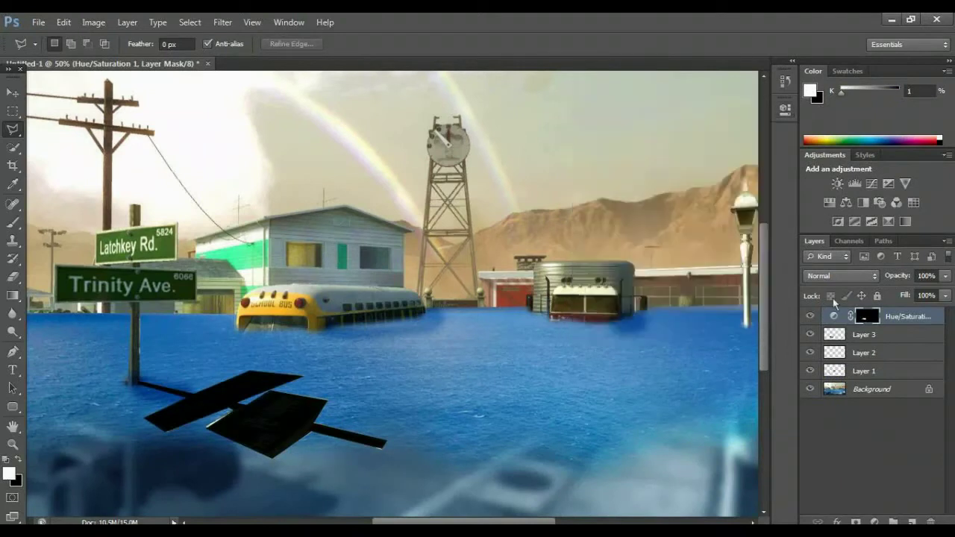
pyautogui.click(864, 334)
pyautogui.moveTo(946, 275); pyautogui.dragTo(912, 294)
pyautogui.click(891, 317)
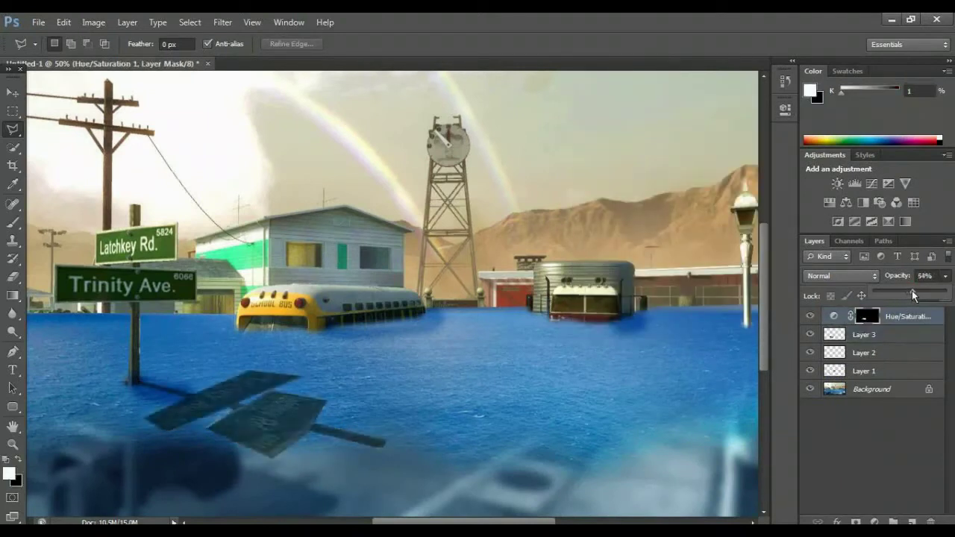
pyautogui.click(900, 328)
# Erase the edges of the darkening mask with the Eraser, then flatten the image.
pyautogui.click(221, 23)
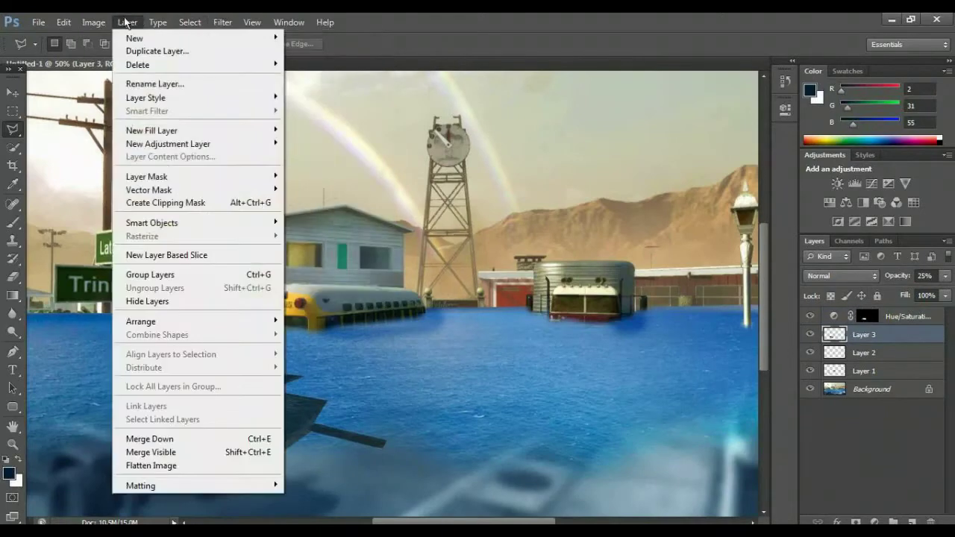
pyautogui.click(218, 22)
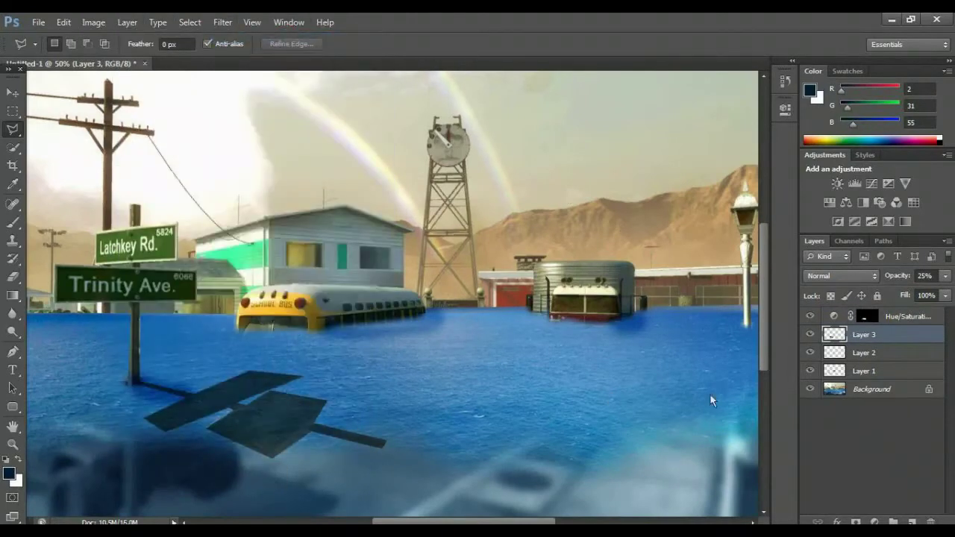
pyautogui.click(903, 317)
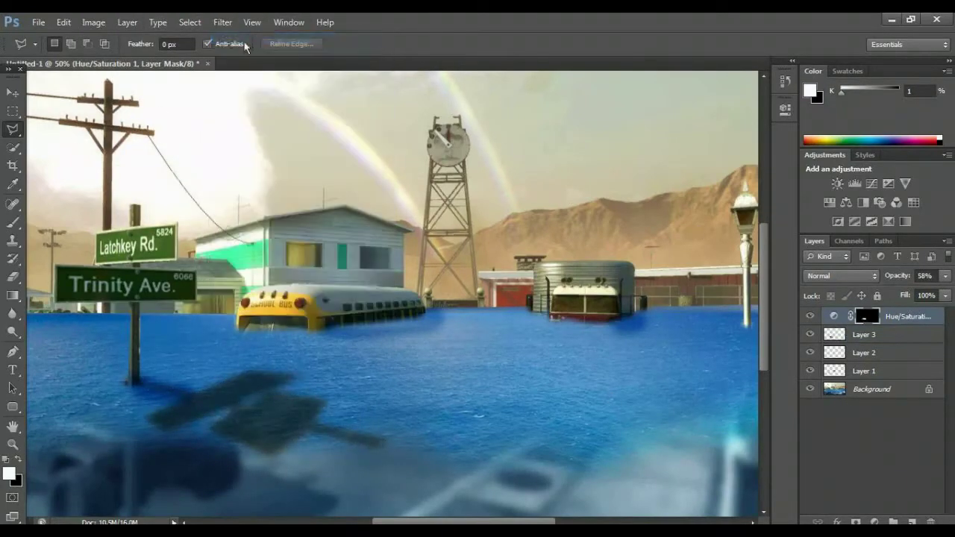
pyautogui.press('e')
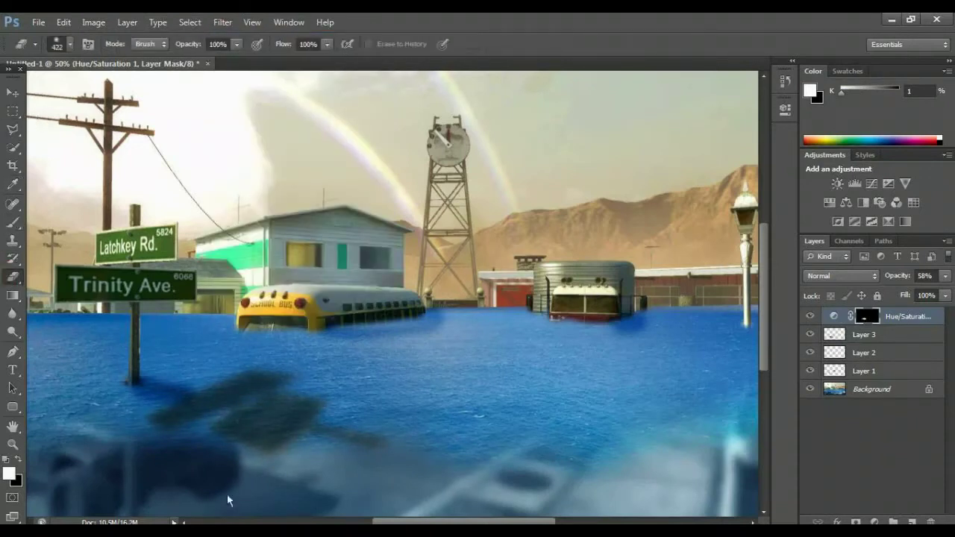
pyautogui.hotkey('alt', '[')
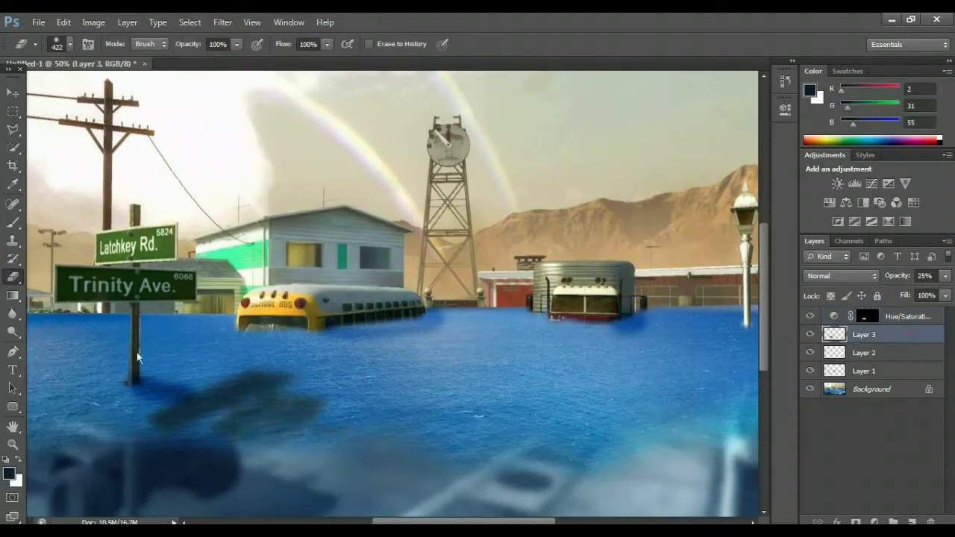
pyautogui.press('m')
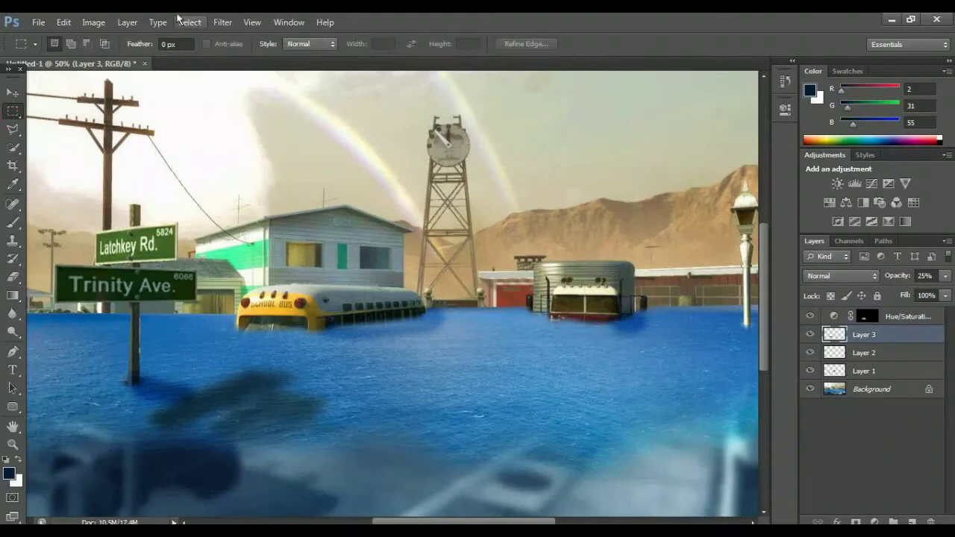
pyautogui.hotkey('alt', 'l')
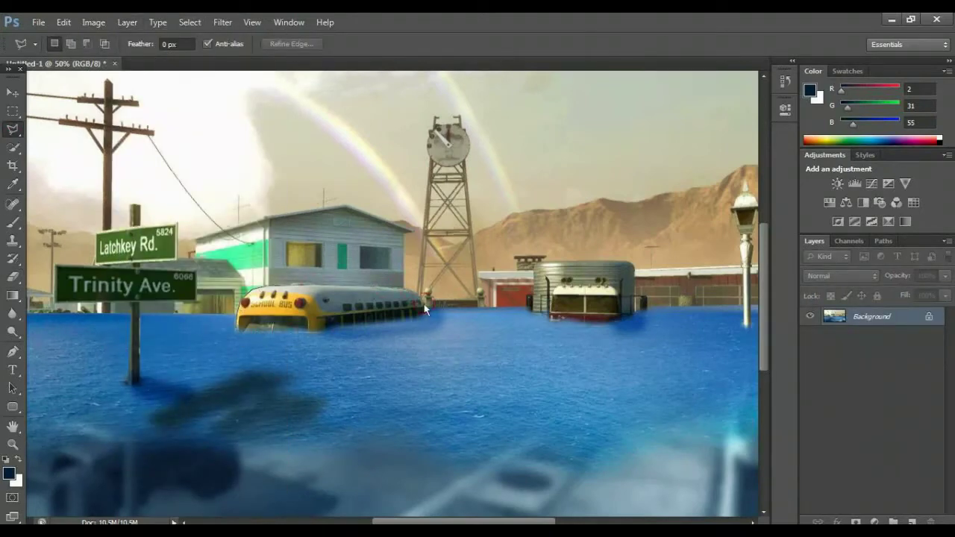
# Copy the bus to a new layer, flip it vertically and skew it beneath the bus.
pyautogui.click(320, 332)
pyautogui.hotkey('ctrl', 'j')
pyautogui.press('v')
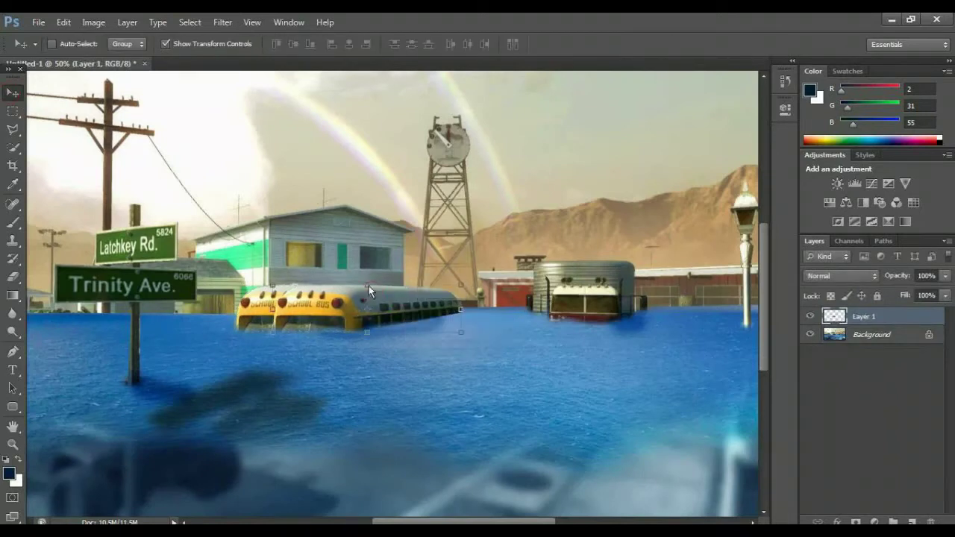
pyautogui.hotkey('ctrl', 't')
pyautogui.rightClick(369, 286)
pyautogui.click(420, 366)
pyautogui.moveTo(490, 297)
pyautogui.mouseDown()
pyautogui.moveTo(372, 352)
pyautogui.moveTo(478, 304)
pyautogui.moveTo(453, 336)
pyautogui.moveTo(440, 312)
pyautogui.moveTo(373, 347)
pyautogui.moveTo(529, 322)
pyautogui.moveTo(294, 333)
pyautogui.moveTo(423, 316)
pyautogui.moveTo(371, 340)
pyautogui.mouseUp()
pyautogui.press('m')
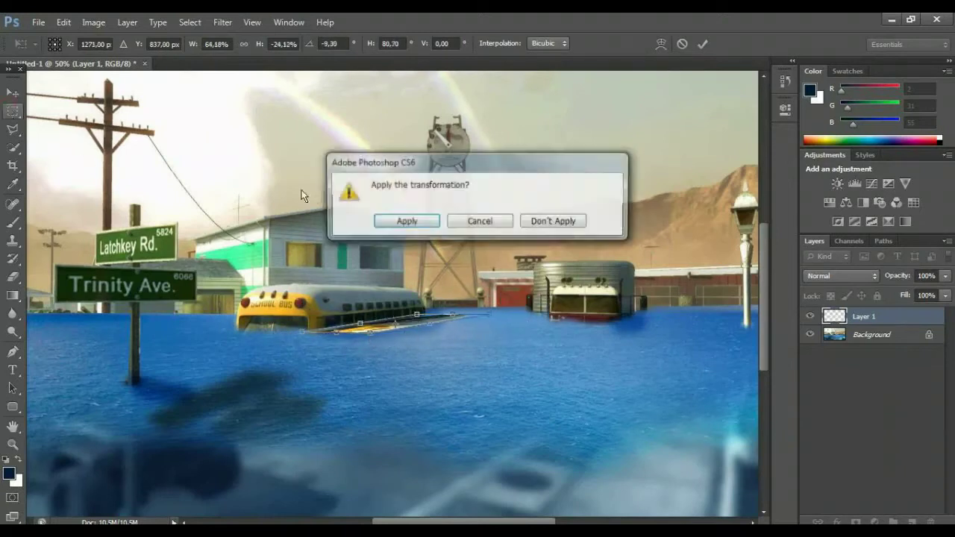
pyautogui.press('Return')
# Lasso the shadow area and open the Gaussian Blur filter.
pyautogui.press('l')
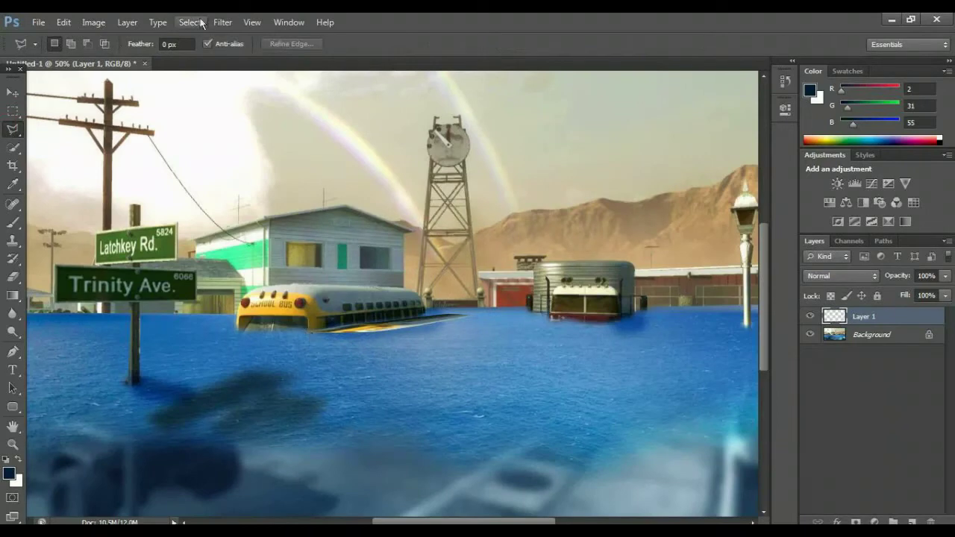
pyautogui.click(223, 22)
pyautogui.click(222, 21)
pyautogui.click(223, 22)
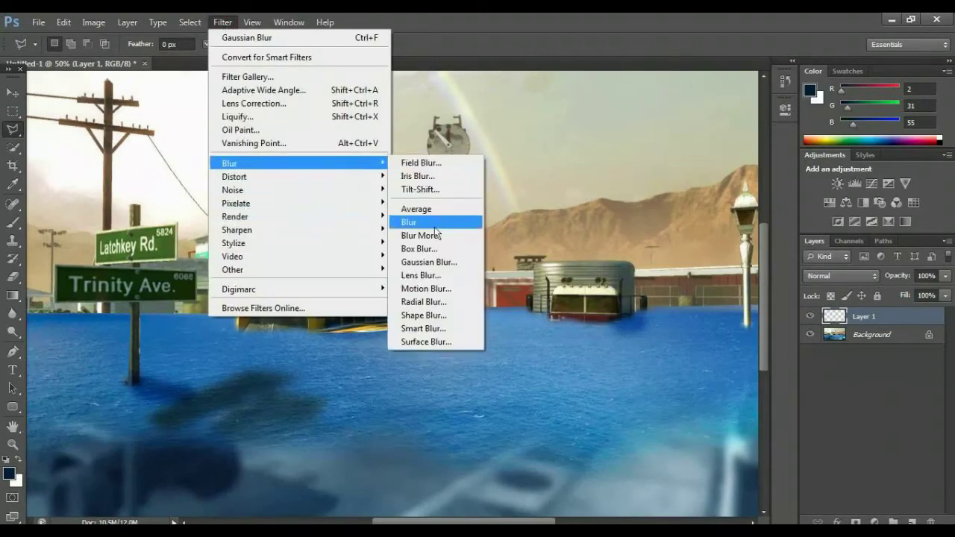
pyautogui.click(429, 262)
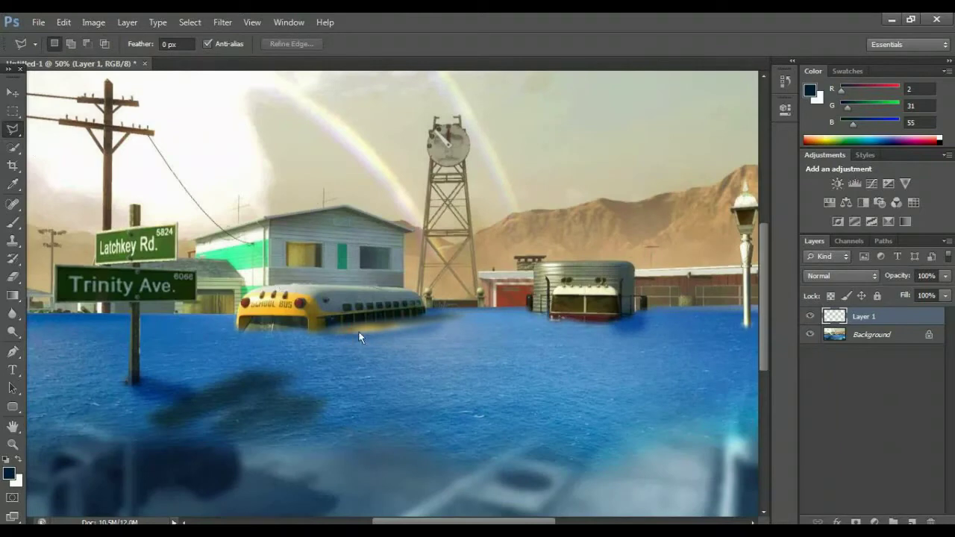
# Darken the shadow with a Hue/Saturation layer at 86% opacity.
pyautogui.click(846, 203)
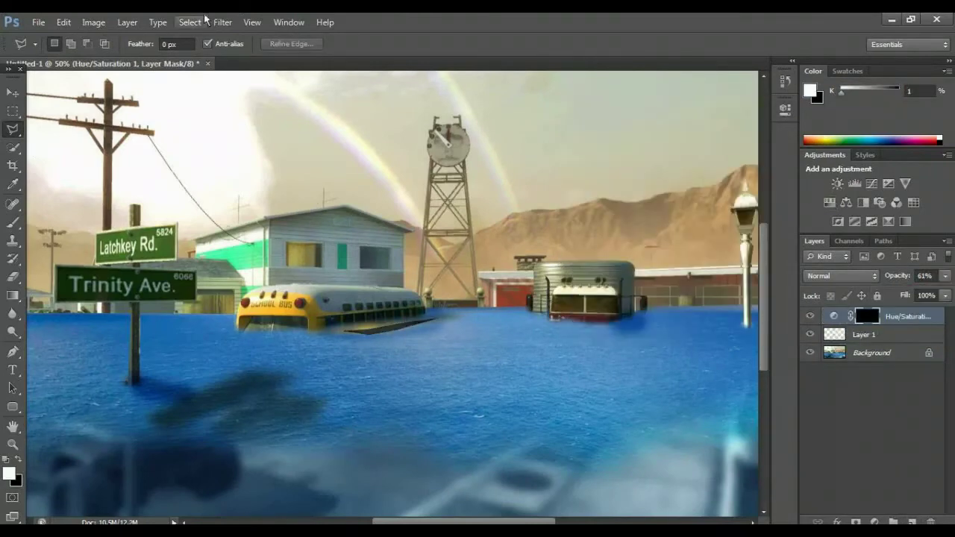
pyautogui.moveTo(946, 277)
pyautogui.mouseDown()
pyautogui.moveTo(929, 294)
pyautogui.moveTo(939, 294)
pyautogui.mouseUp()
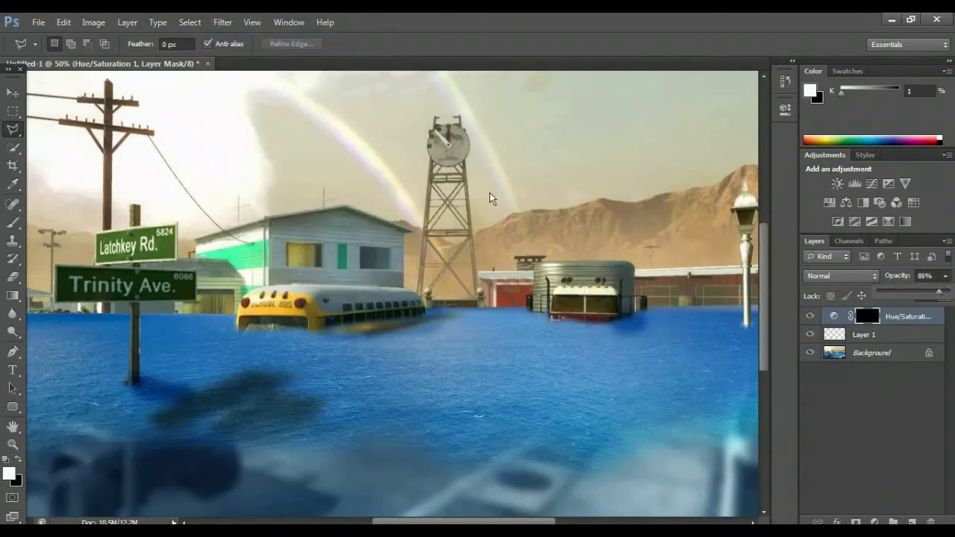
pyautogui.press('m')
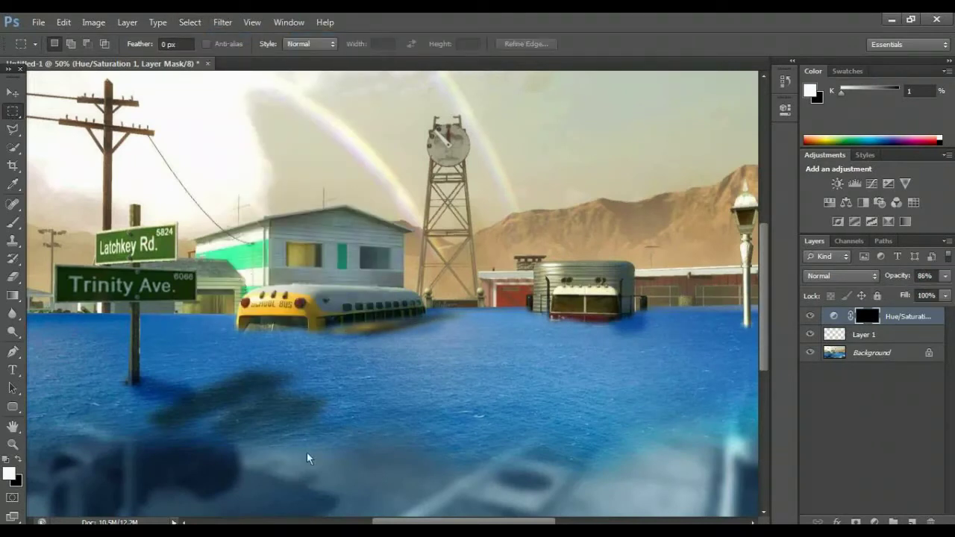
# Flatten the image and add a Brightness/Contrast adjustment with Contrast 60.
pyautogui.click(127, 22)
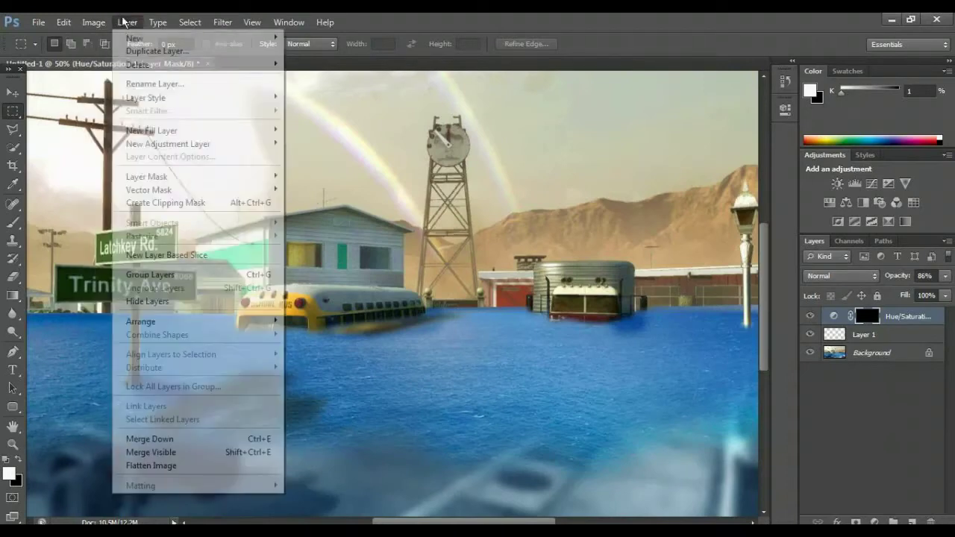
pyautogui.click(186, 468)
pyautogui.click(838, 183)
pyautogui.moveTo(665, 204); pyautogui.dragTo(686, 209)
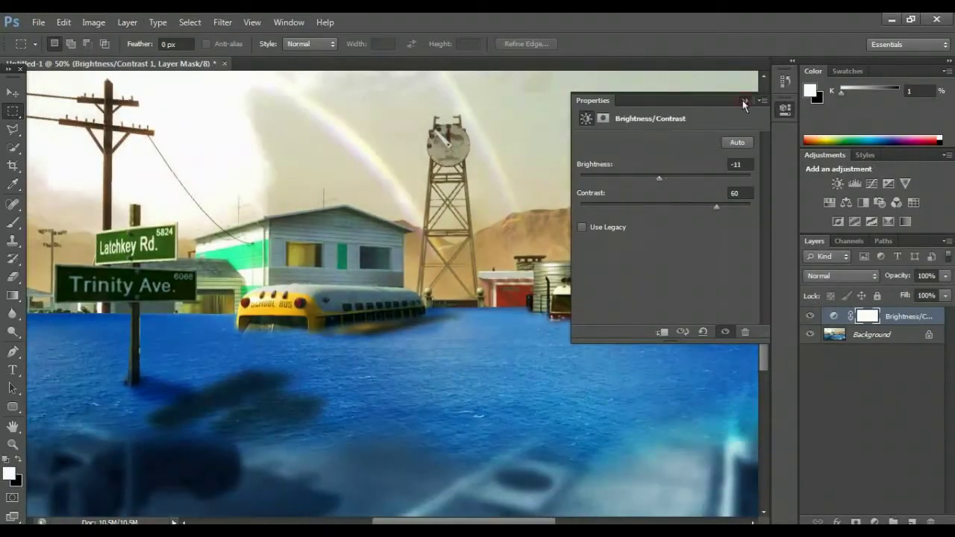
pyautogui.click(743, 100)
pyautogui.hscroll(-5, 518, 241)
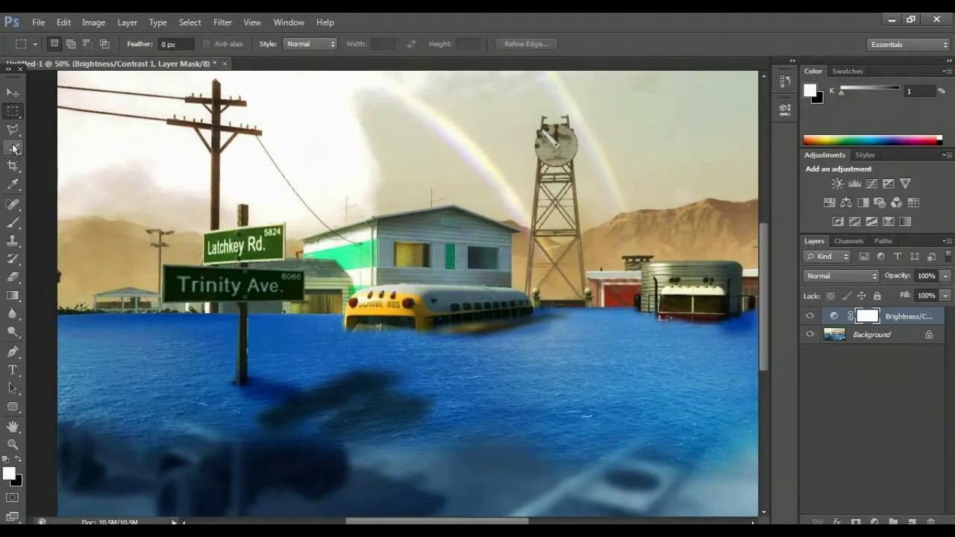
# Sample a tan colour from the scene and flatten everything into the Background.
pyautogui.click(12, 185)
pyautogui.click(96, 277)
pyautogui.click(871, 334)
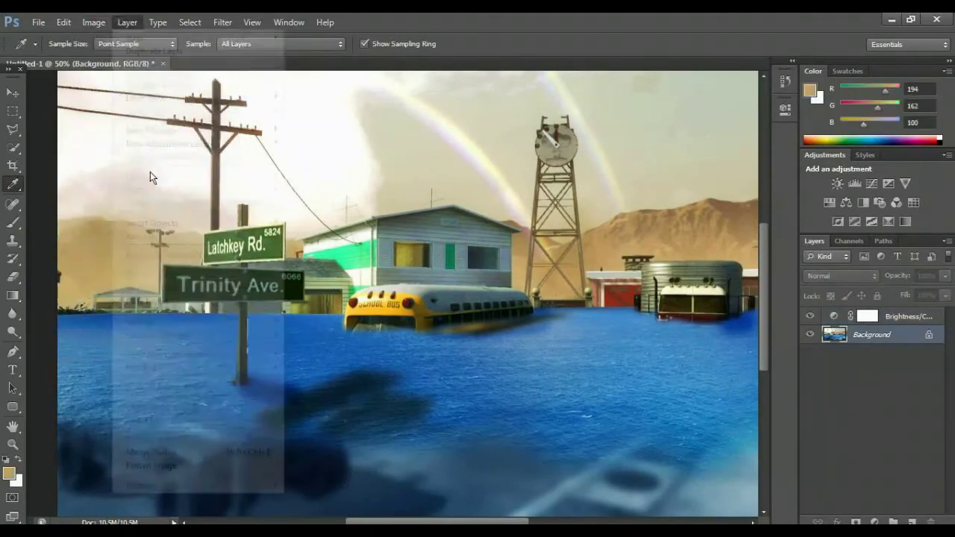
pyautogui.click(127, 22)
pyautogui.click(171, 465)
# Sample white from the bright sky as the foreground colour.
pyautogui.press('b')
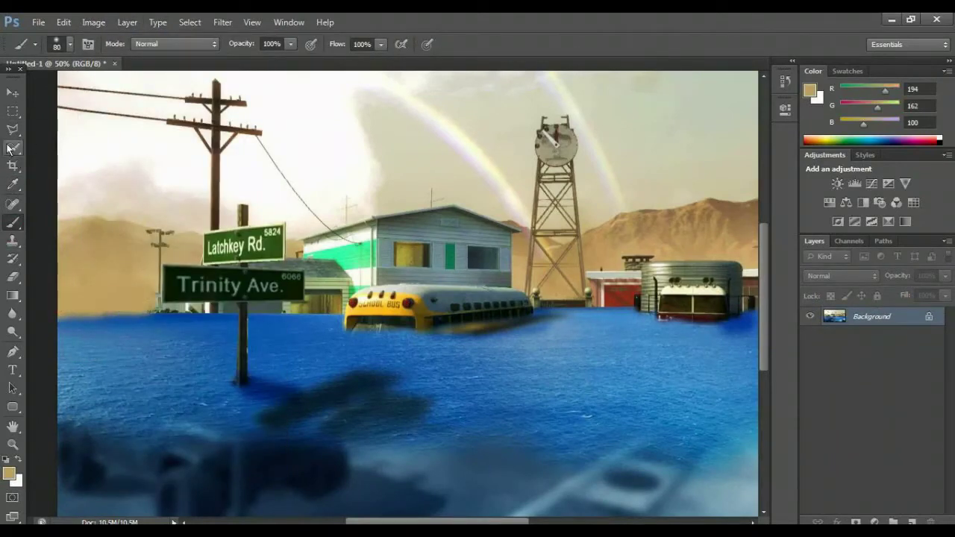
pyautogui.press('j')
pyautogui.press('i')
pyautogui.click(265, 147)
# Sample the sky colour next to the left utility pole.
pyautogui.press('m')
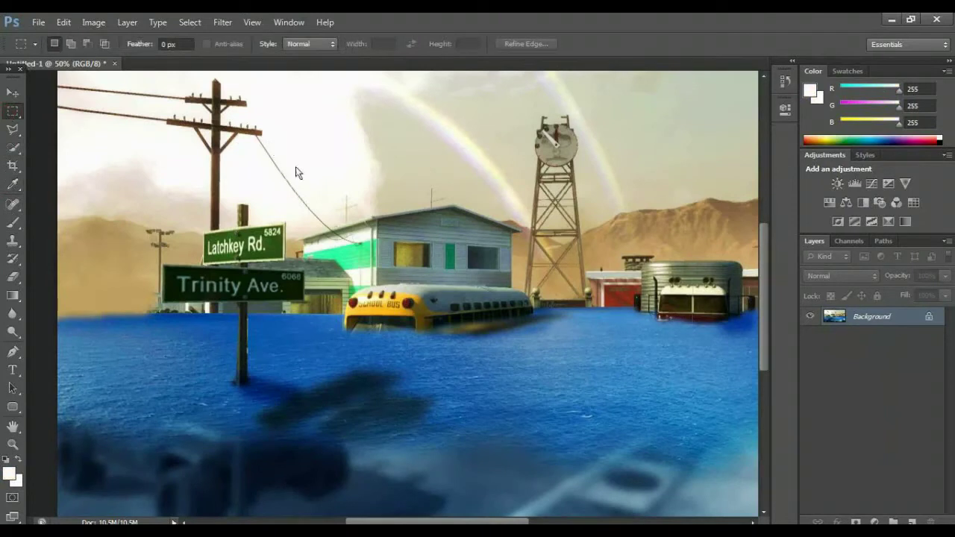
pyautogui.press('i')
pyautogui.click(312, 188)
pyautogui.press('b')
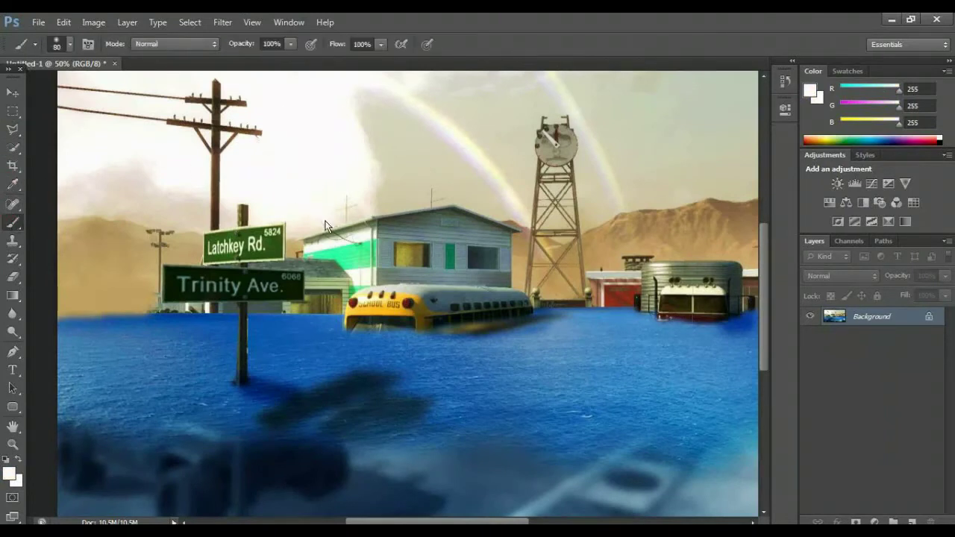
pyautogui.click(12, 112)
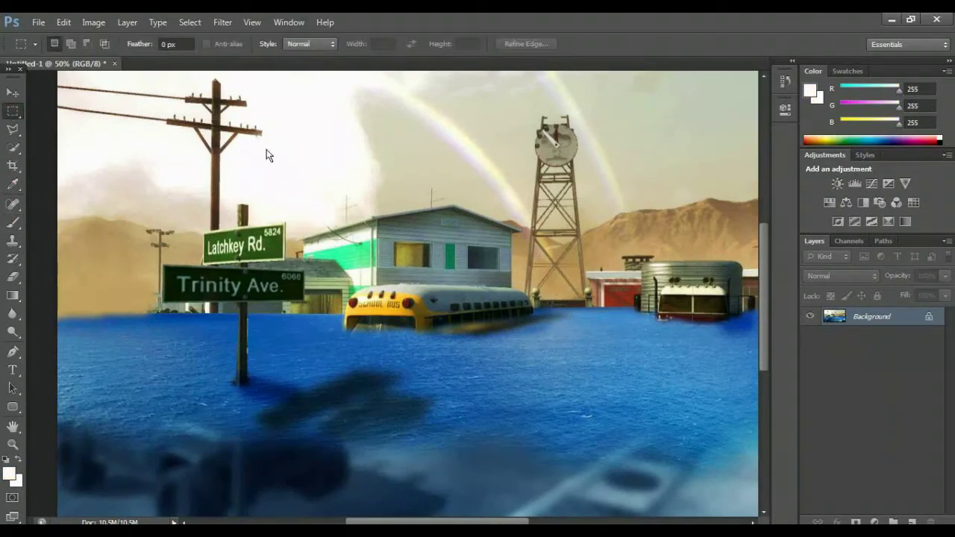
pyautogui.press('b')
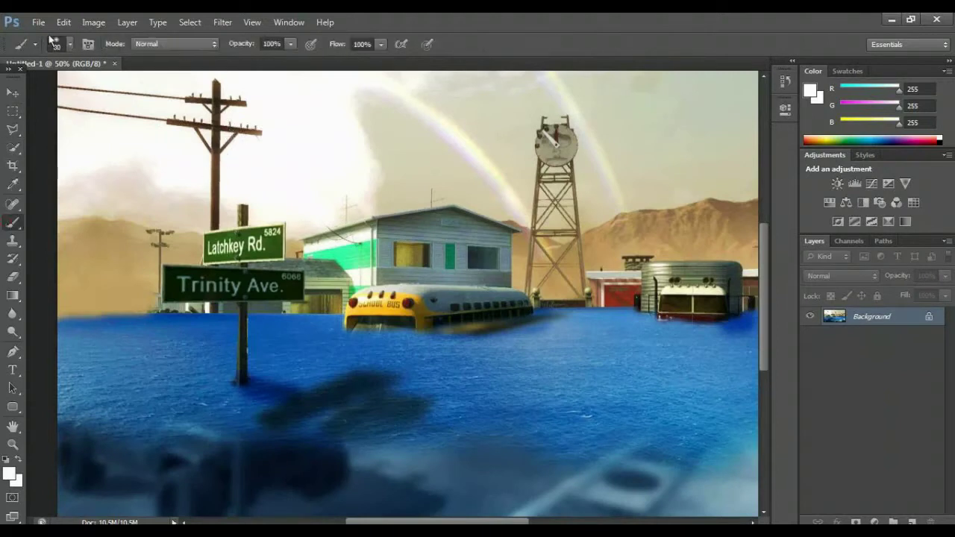
pyautogui.press('m')
# Select the crossarm end and warp it downward.
pyautogui.moveTo(233, 120); pyautogui.dragTo(273, 147)
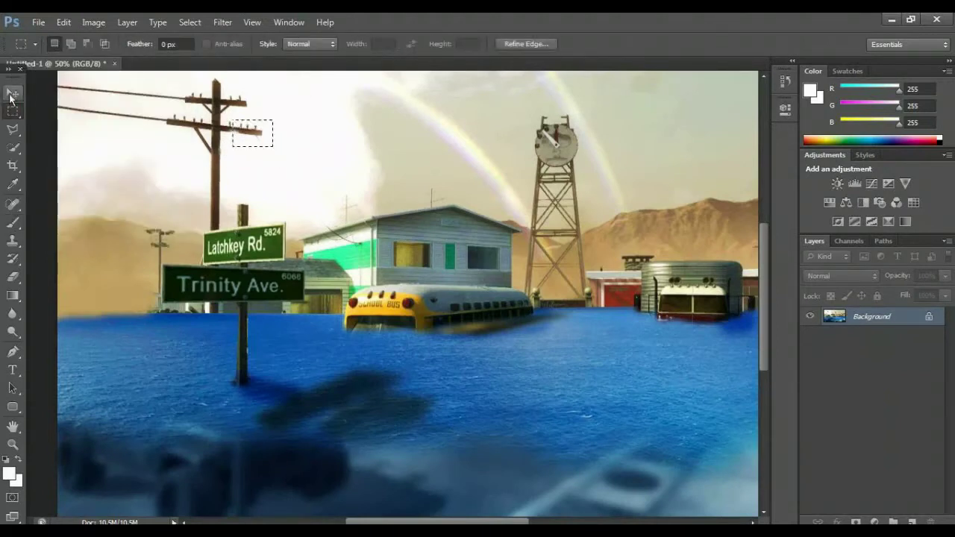
pyautogui.click(12, 93)
pyautogui.hotkey('ctrl', 't')
pyautogui.rightClick(274, 136)
pyautogui.click(314, 241)
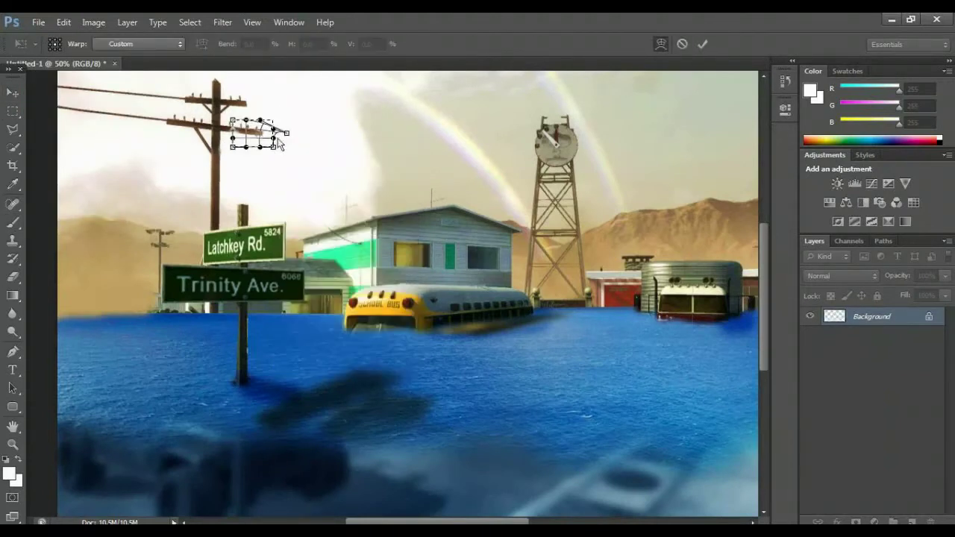
pyautogui.moveTo(280, 142); pyautogui.dragTo(276, 149)
pyautogui.press('m')
pyautogui.press('Return')
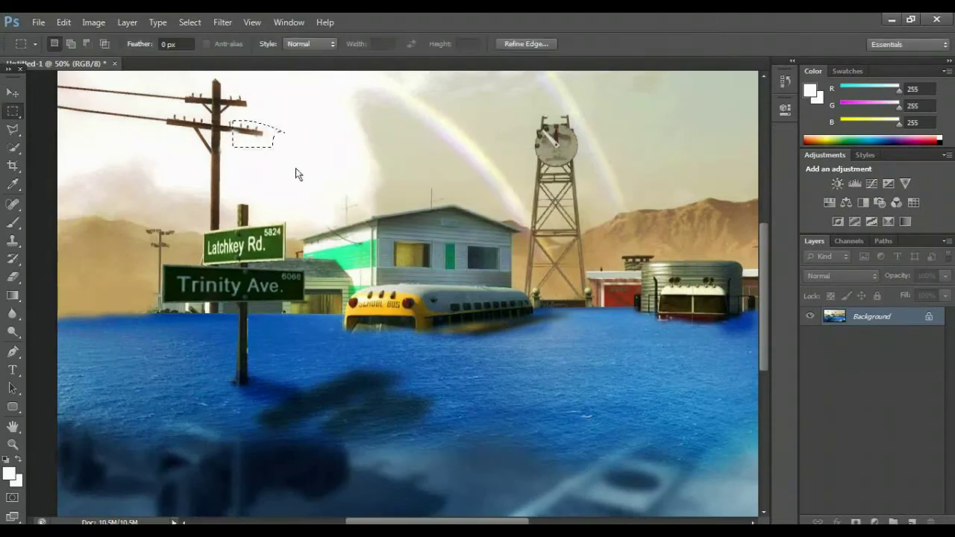
# Skew the crossarm piece downward and rotate it about 3.5°.
pyautogui.hotkey('ctrl', 't')
pyautogui.rightClick(287, 138)
pyautogui.click(320, 196)
pyautogui.moveTo(285, 147); pyautogui.dragTo(273, 161)
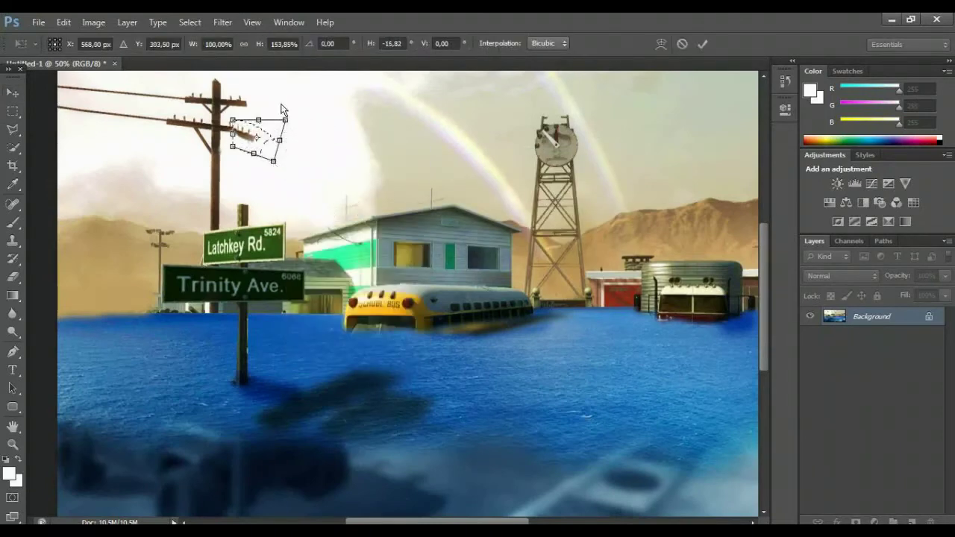
pyautogui.press('m')
pyautogui.press('Return')
pyautogui.hotkey('ctrl', 't')
pyautogui.moveTo(287, 108); pyautogui.dragTo(294, 113)
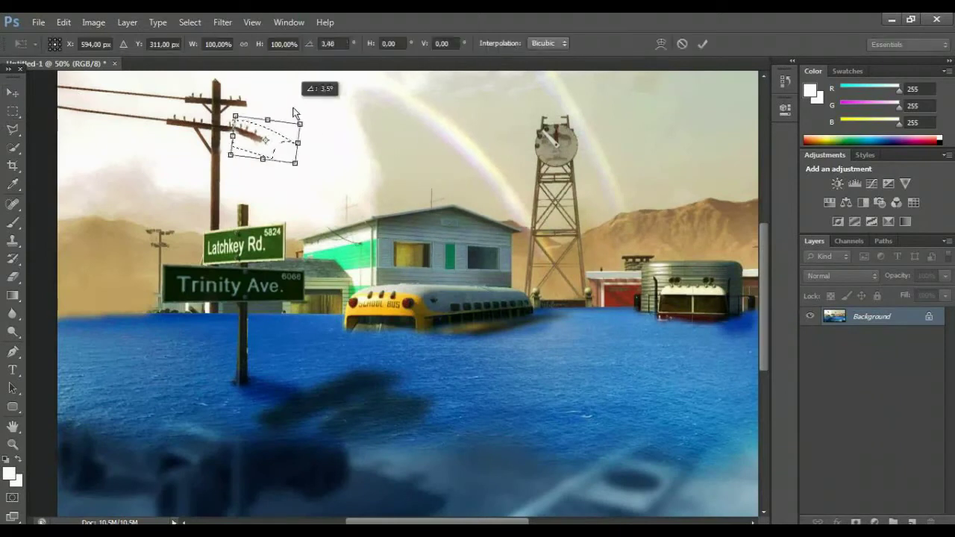
pyautogui.press('v')
pyautogui.press('Return')
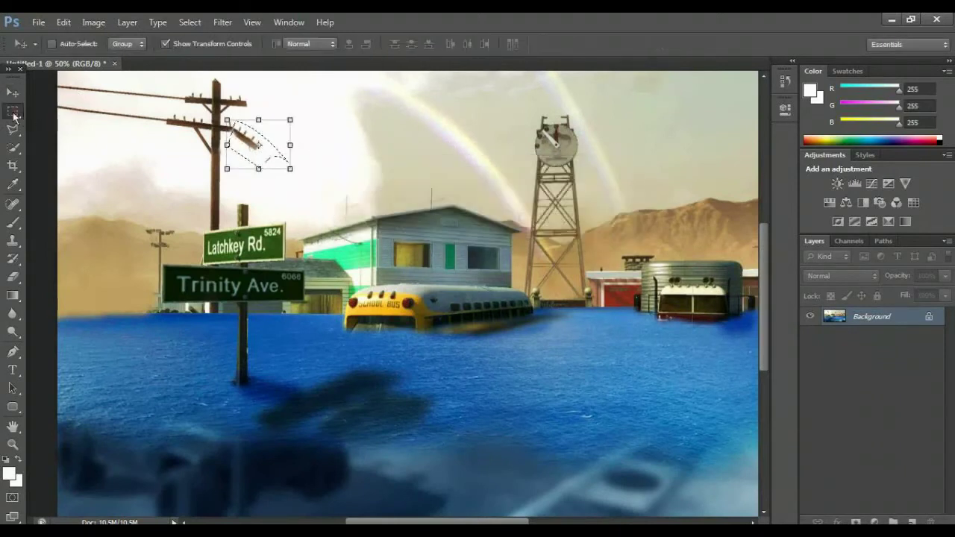
# Paint out the overhead wire with the off-white sky colour.
pyautogui.click(14, 112)
pyautogui.click(239, 177)
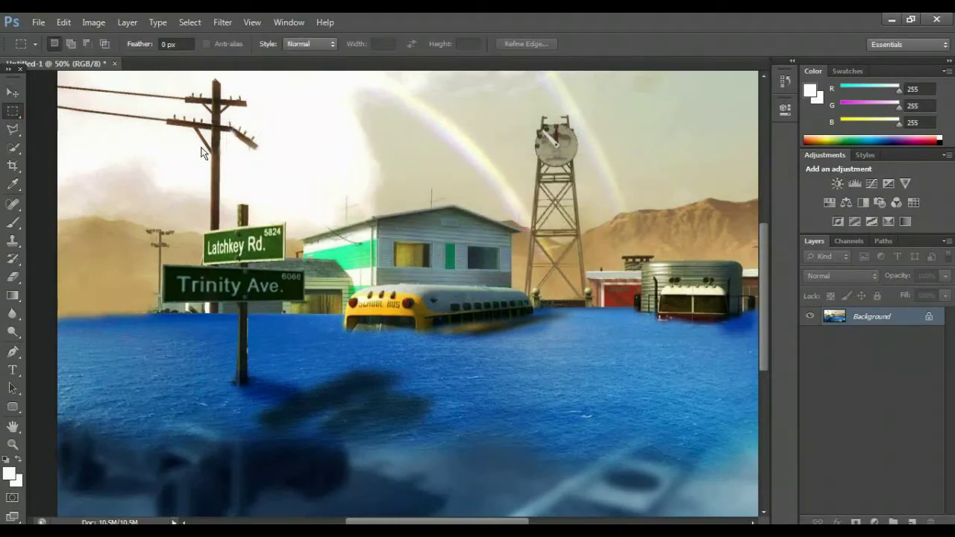
pyautogui.click(13, 184)
pyautogui.click(102, 164)
pyautogui.press('b')
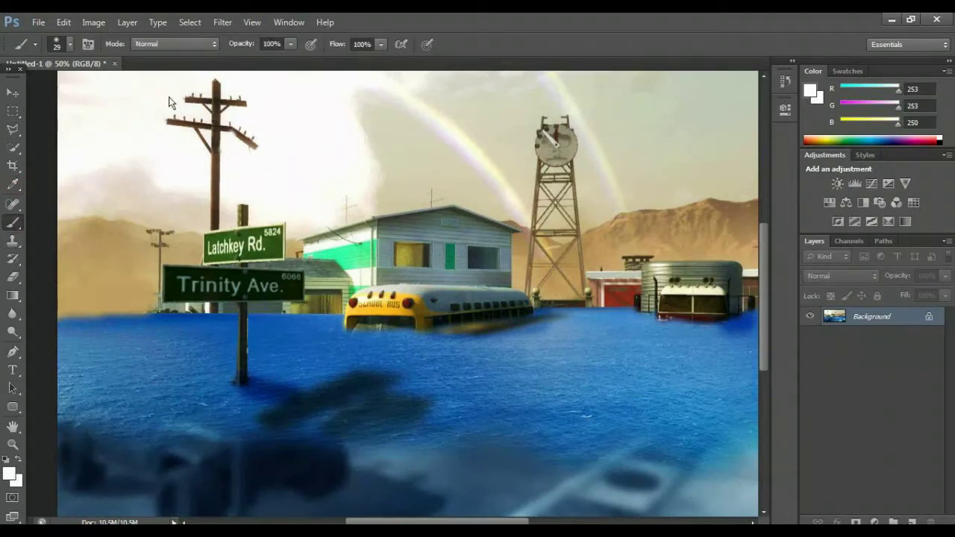
# Select the top of the pole and tilt it sideways.
pyautogui.press('m')
pyautogui.moveTo(163, 76); pyautogui.dragTo(264, 167)
pyautogui.press('v')
pyautogui.moveTo(275, 114); pyautogui.dragTo(272, 99)
pyautogui.press('m')
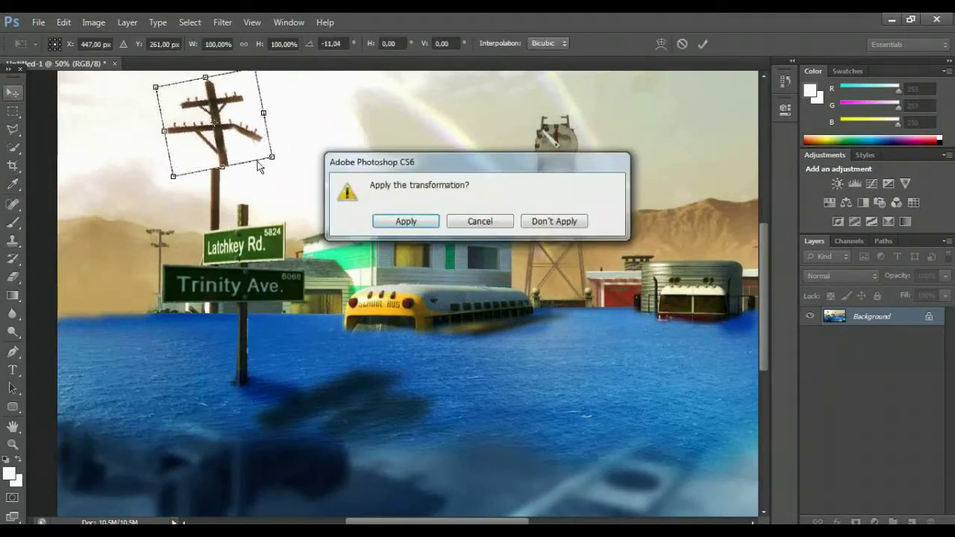
pyautogui.click(395, 220)
pyautogui.hotkey('ctrl', 'd')
# Zoom in on the broken pole top and sample the pole's brown colour.
pyautogui.press('z')
pyautogui.click(213, 171)
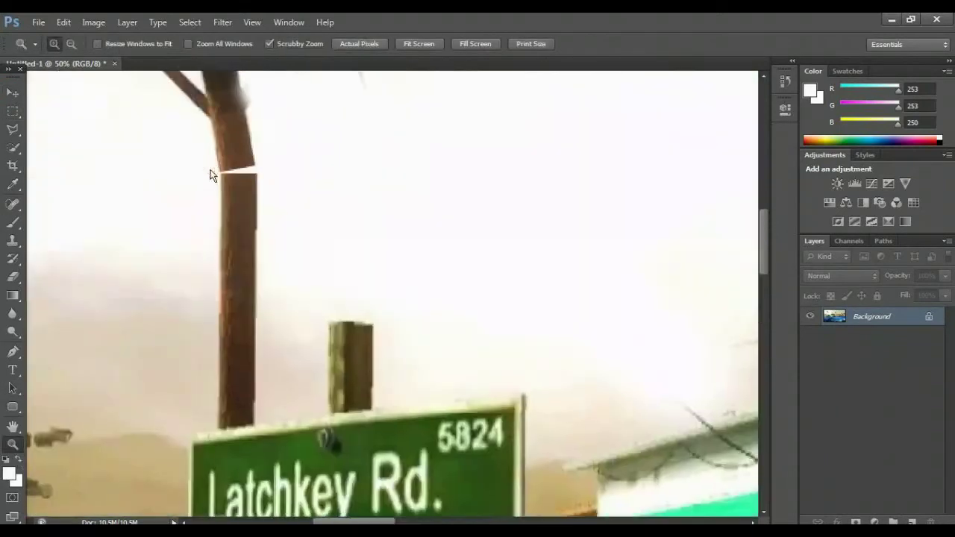
pyautogui.press('l')
pyautogui.press('i')
pyautogui.click(280, 163)
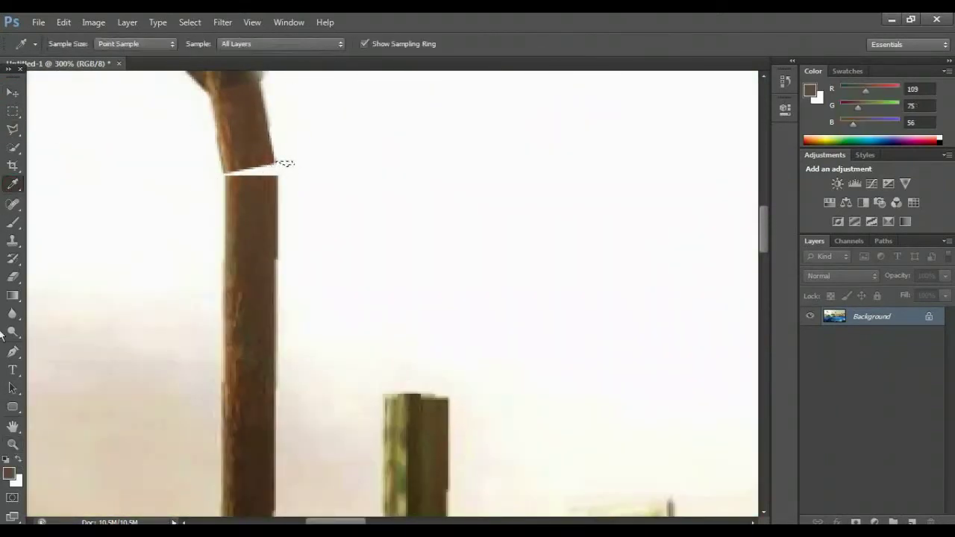
# Set the Brush tool to size 7.
pyautogui.press('b')
pyautogui.click(16, 112)
pyautogui.press('i')
pyautogui.click(6, 224)
pyautogui.rightClick(29, 92)
pyautogui.write('7')
pyautogui.press('Return')
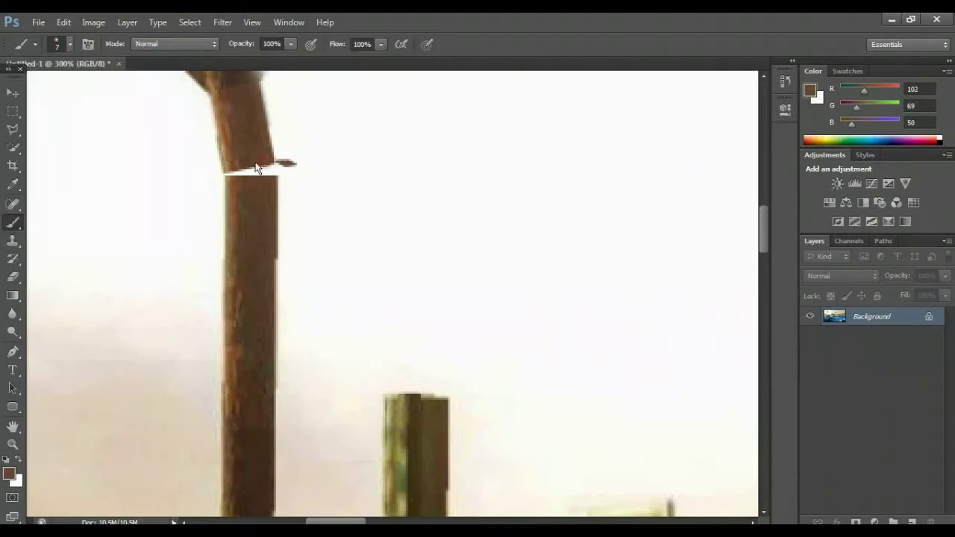
# Zoom out to 33.3% to show the whole flooded scene.
pyautogui.press('z')
pyautogui.keyDown('alt'); pyautogui.click(128, 335); pyautogui.keyUp('alt')
pyautogui.keyDown('alt'); pyautogui.click(371, 311); pyautogui.keyUp('alt')
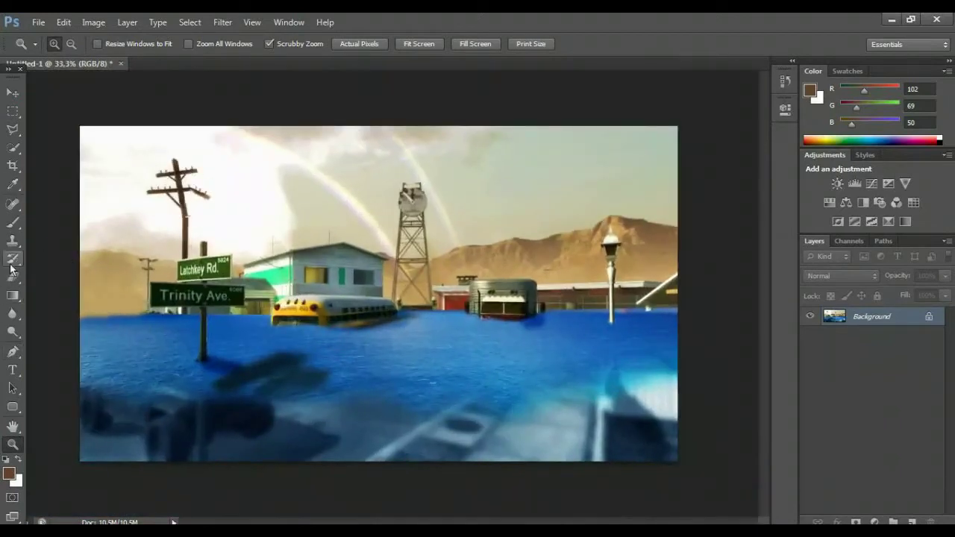
pyautogui.click(10, 132)
pyautogui.click(82, 141)
# Add a Hue/Saturation layer lowering the whole image's saturation.
pyautogui.click(829, 202)
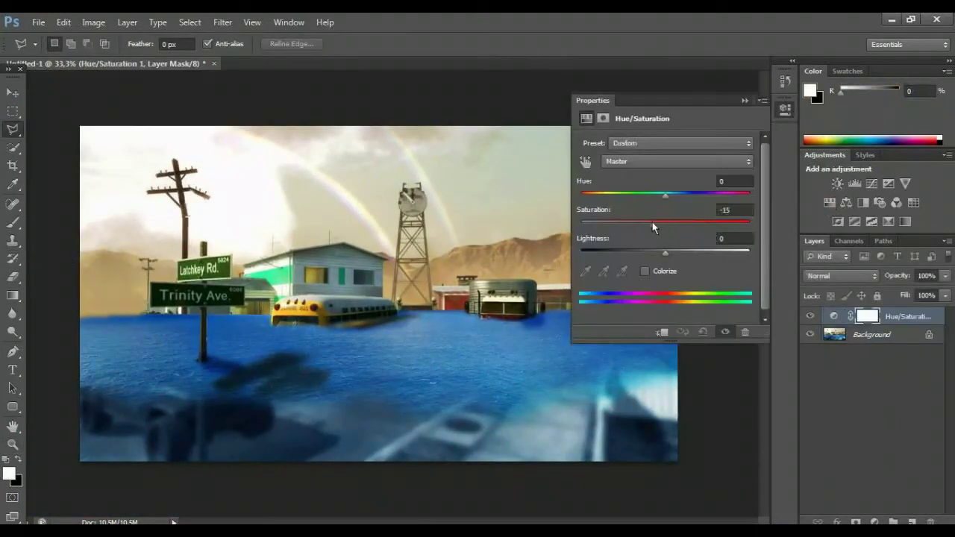
pyautogui.moveTo(666, 223); pyautogui.dragTo(617, 224)
pyautogui.click(335, 328)
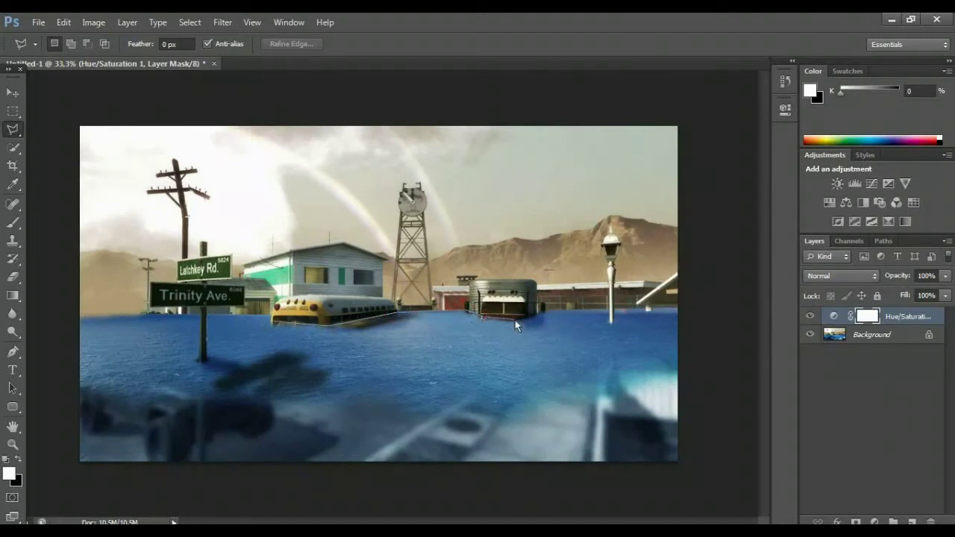
# Outline the area above the waterline and set Saturation -37, Lightness -5 there.
pyautogui.click(682, 117)
pyautogui.click(59, 116)
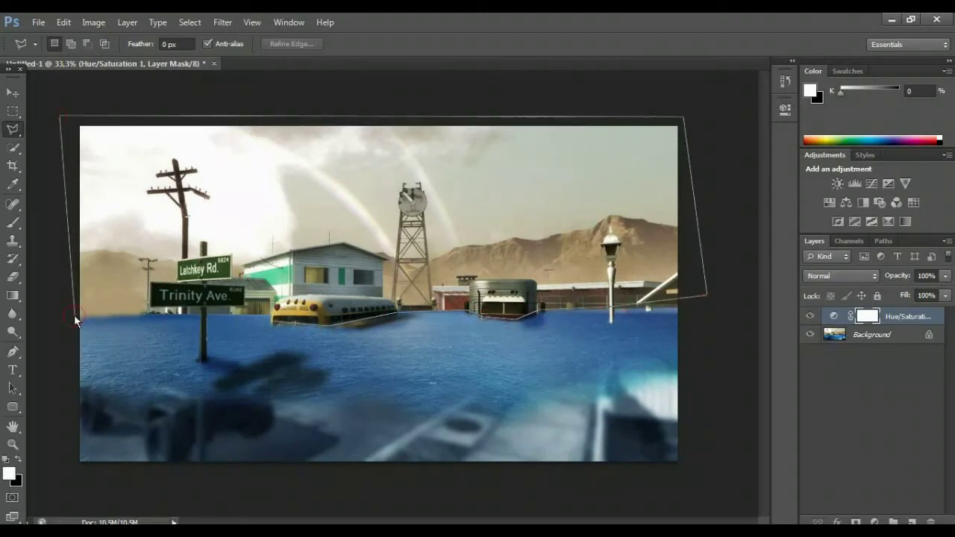
pyautogui.click(271, 317)
pyautogui.click(831, 202)
pyautogui.moveTo(664, 253); pyautogui.dragTo(652, 257)
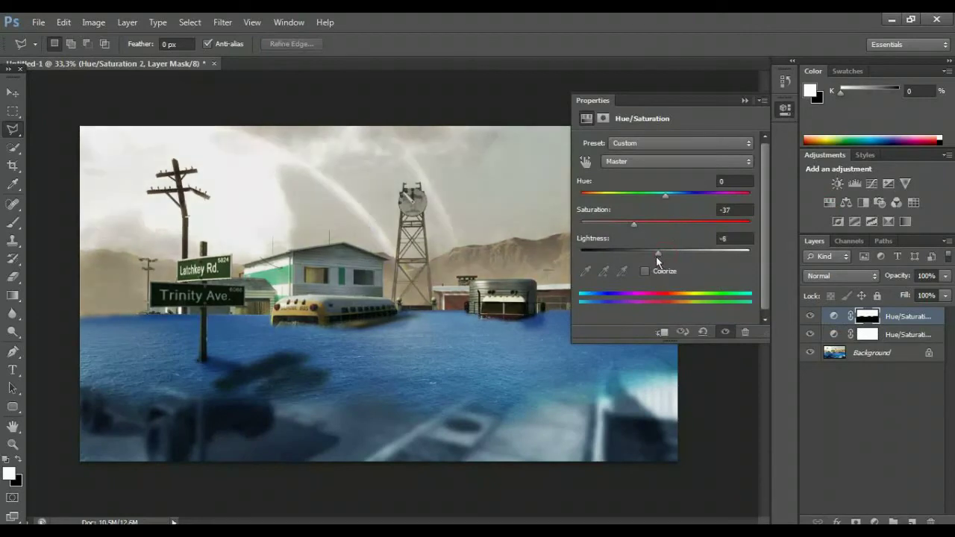
pyautogui.click(743, 100)
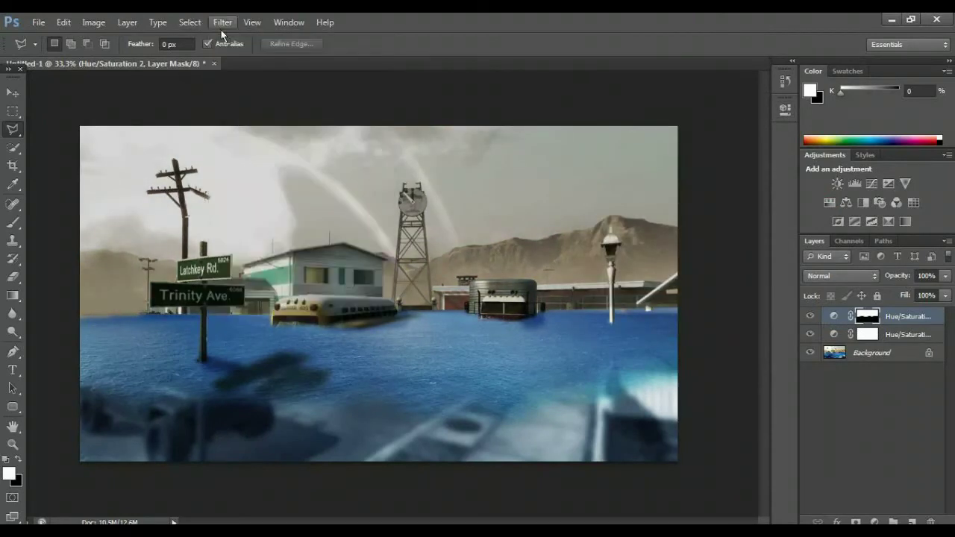
# Flatten all layers into the Background.
pyautogui.click(12, 111)
pyautogui.click(93, 22)
pyautogui.click(160, 466)
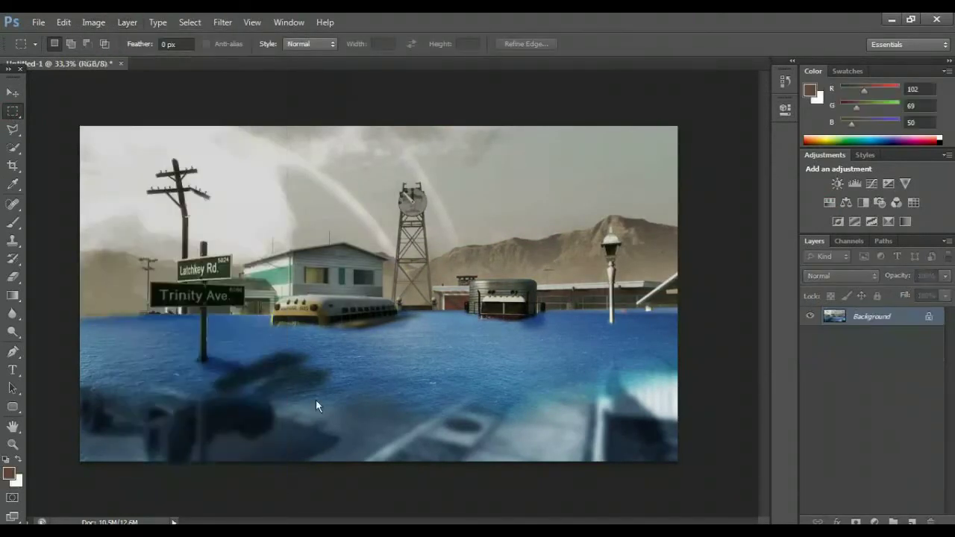
# Pick white, try a new Soft Light layer, then delete it.
pyautogui.press('z')
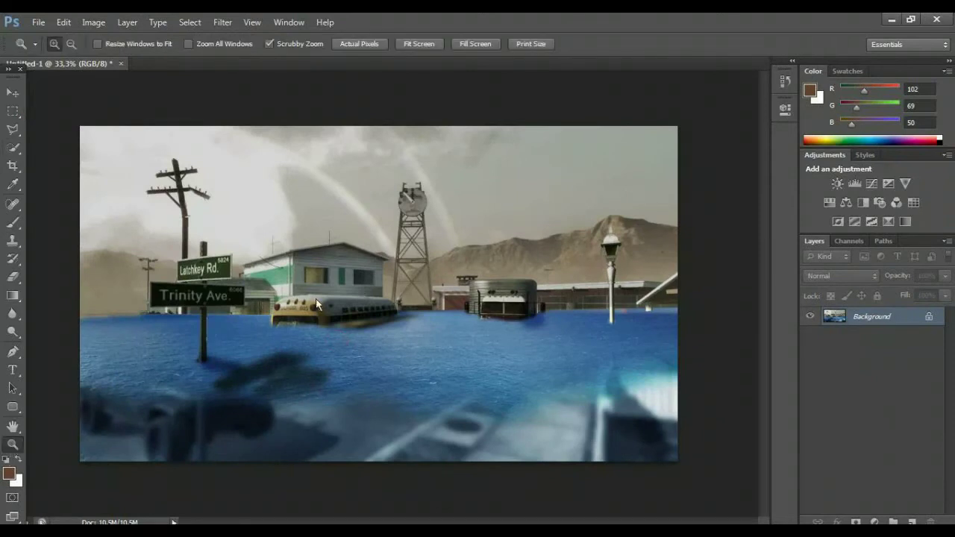
pyautogui.press('b')
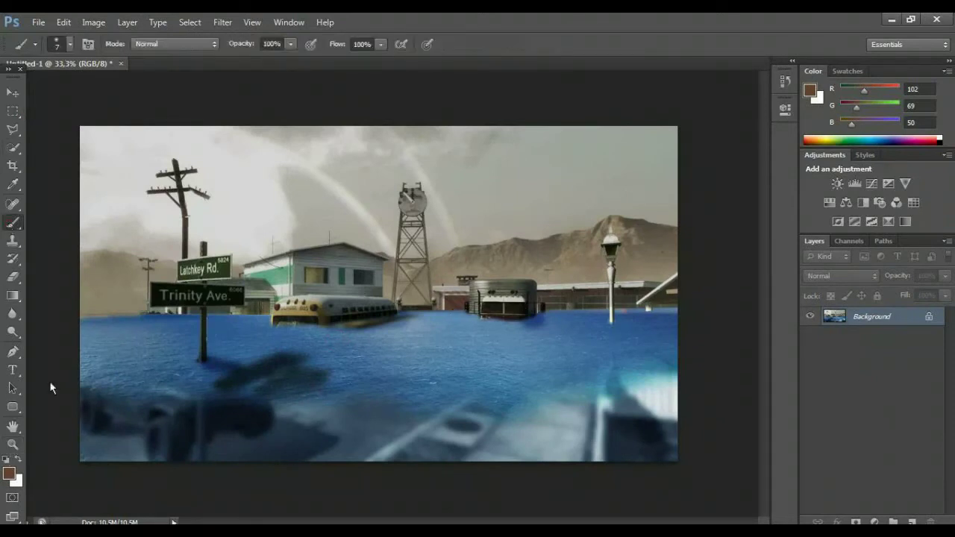
pyautogui.click(9, 473)
pyautogui.click(298, 164)
pyautogui.click(619, 142)
pyautogui.click(911, 523)
pyautogui.click(841, 275)
pyautogui.click(828, 199)
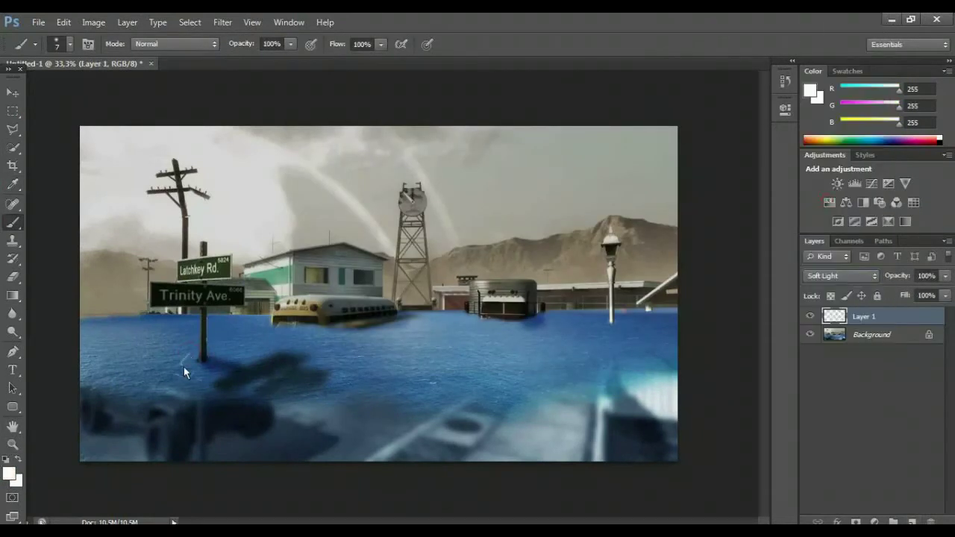
pyautogui.press('m')
pyautogui.press('Delete')
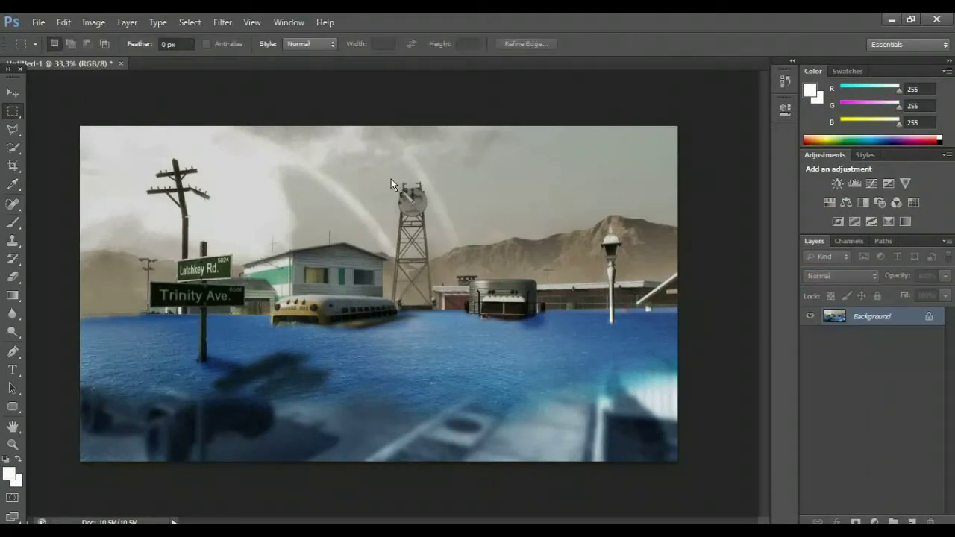
# Zoom to 50% on the water tower, half-sunk trailer and street lamp.
pyautogui.moveTo(398, 179); pyautogui.dragTo(455, 243)
pyautogui.hotkey('ctrl', 'd')
pyautogui.press('z')
pyautogui.click(537, 293)
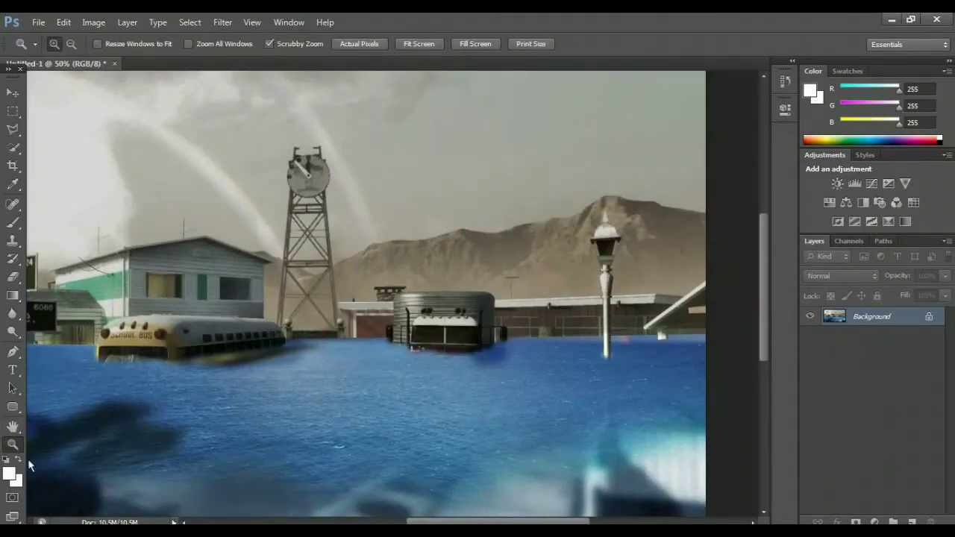
pyautogui.click(9, 474)
pyautogui.moveTo(413, 208)
pyautogui.mouseDown()
pyautogui.moveTo(321, 154)
pyautogui.moveTo(344, 152)
pyautogui.mouseUp()
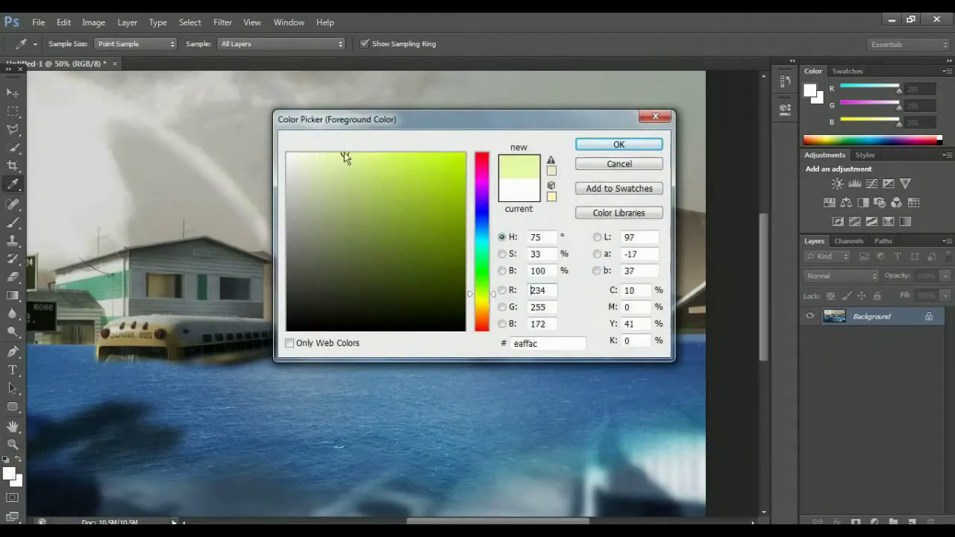
pyautogui.press('Return')
pyautogui.click(12, 221)
pyautogui.click(70, 43)
pyautogui.click(608, 251)
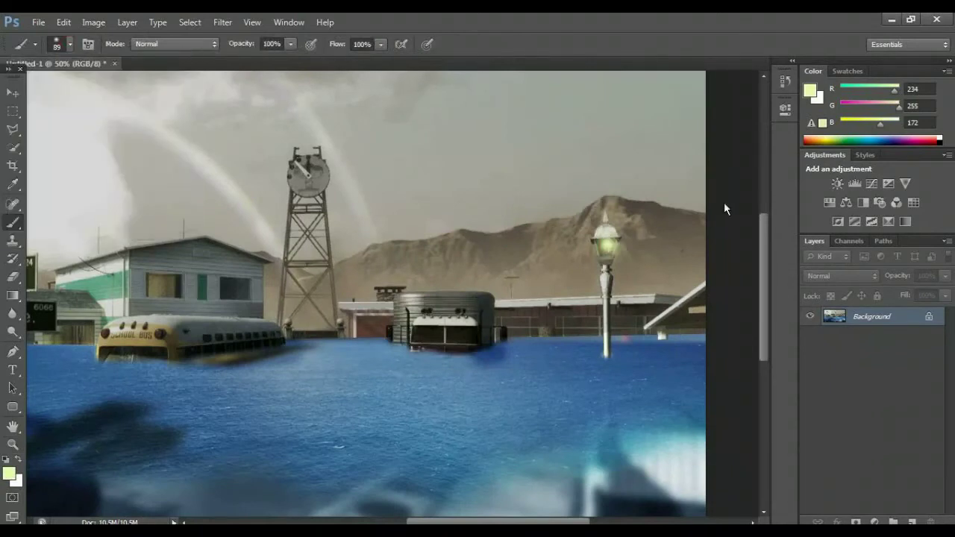
pyautogui.click(919, 521)
pyautogui.click(842, 276)
pyautogui.click(821, 201)
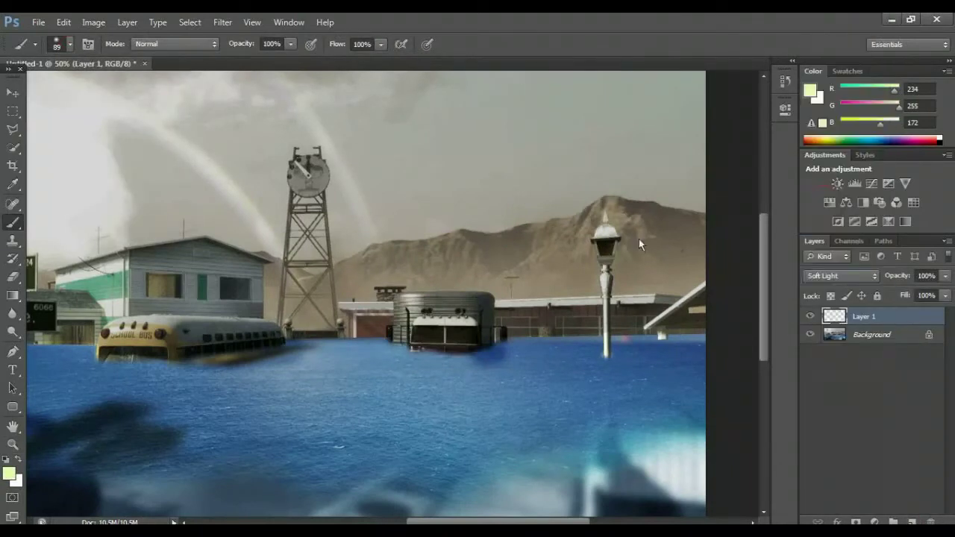
pyautogui.click(841, 276)
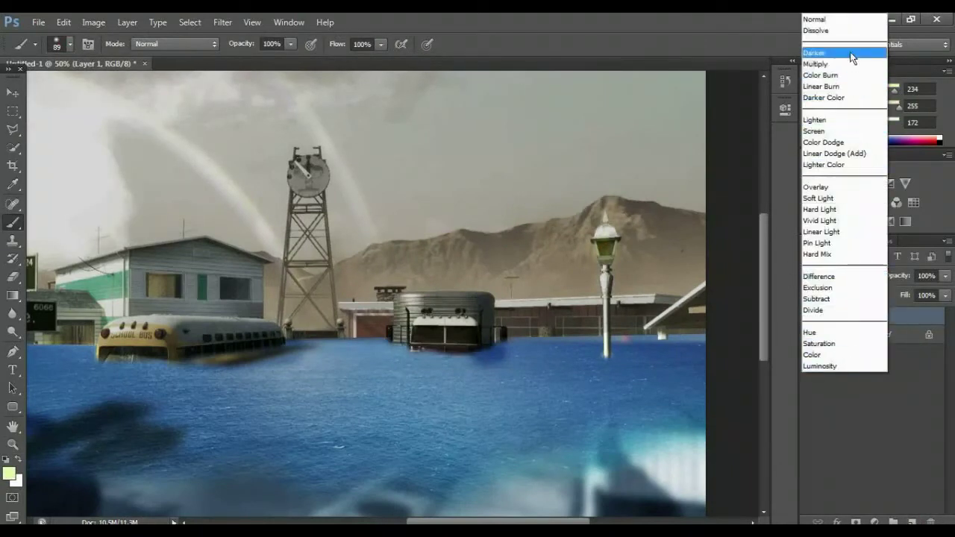
pyautogui.click(814, 119)
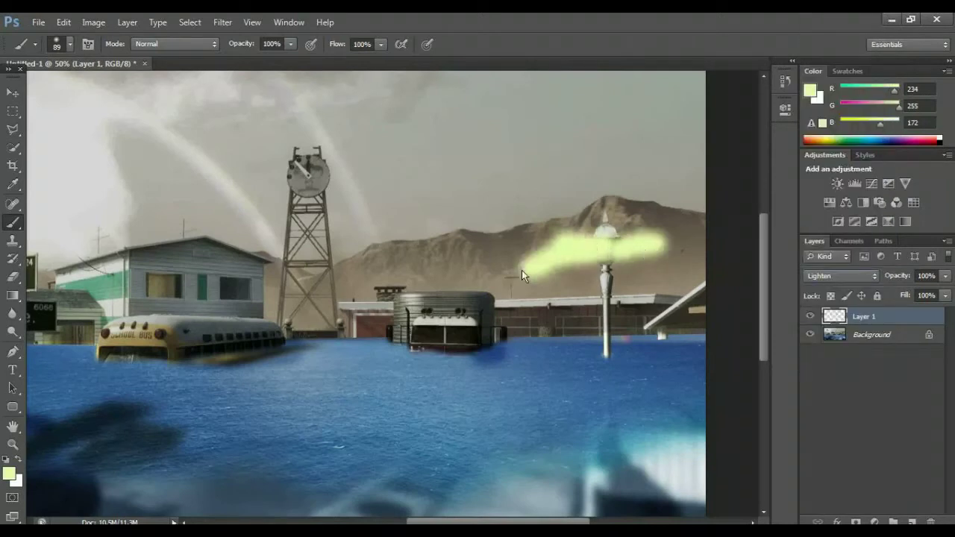
pyautogui.click(945, 275)
pyautogui.moveTo(944, 291); pyautogui.dragTo(898, 292)
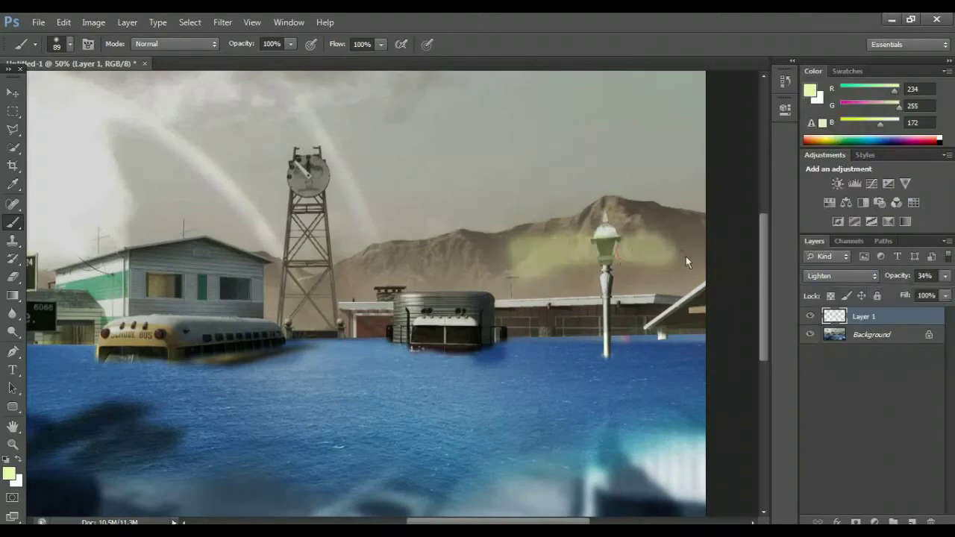
pyautogui.click(841, 275)
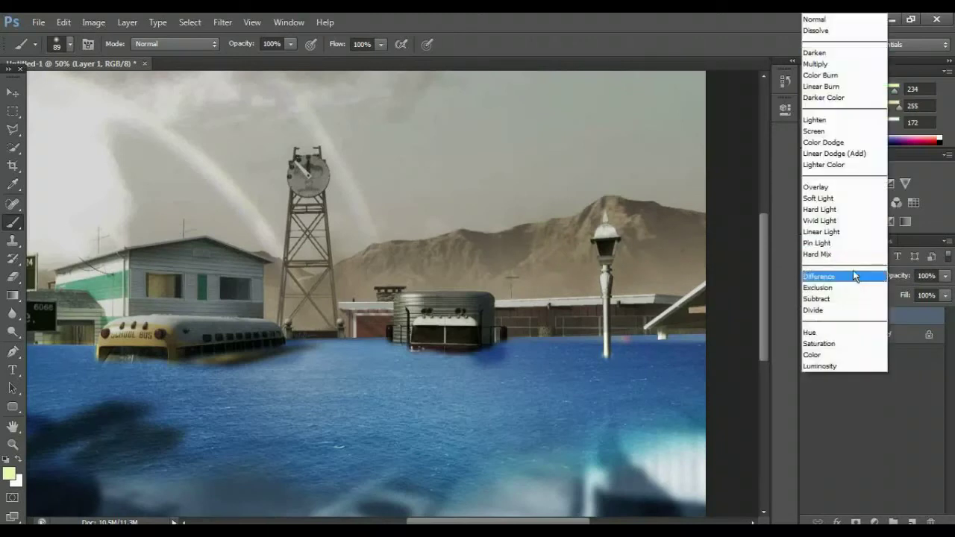
pyautogui.click(853, 270)
pyautogui.click(945, 276)
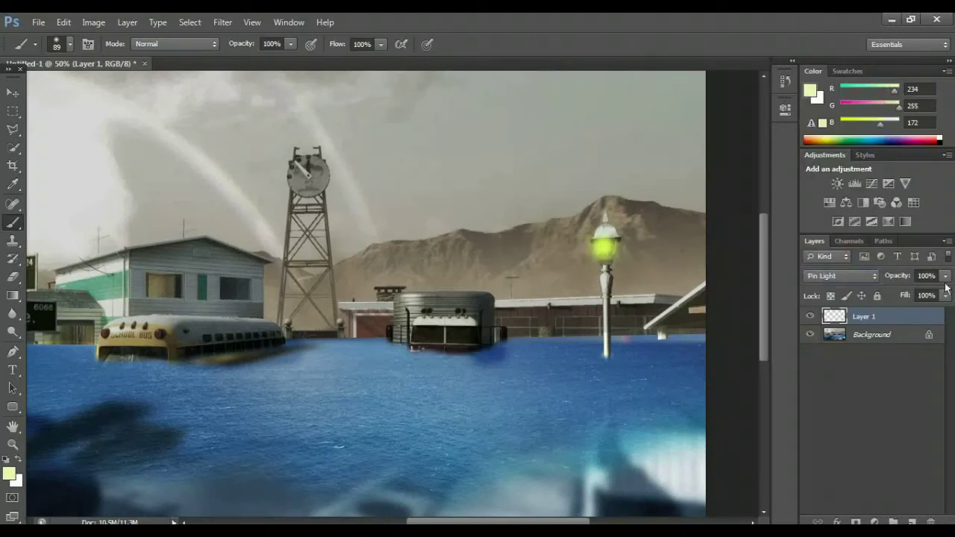
pyautogui.moveTo(945, 292); pyautogui.dragTo(930, 301)
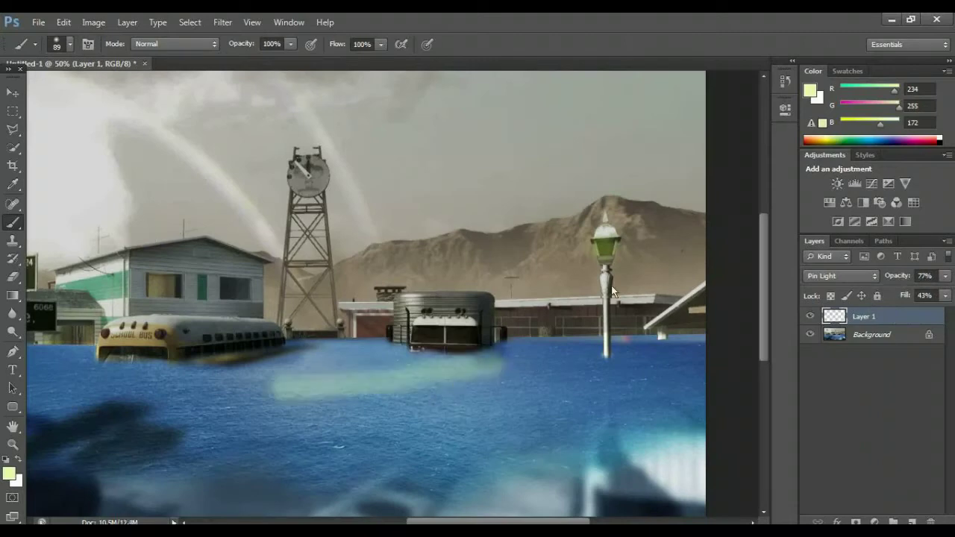
pyautogui.press('Delete')
pyautogui.press('m')
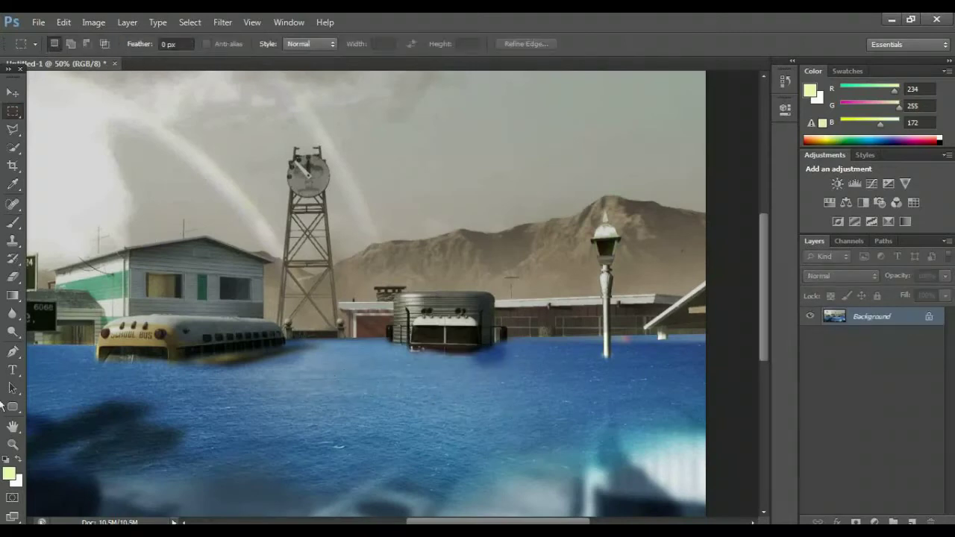
# Zoom in on the house and outline a jagged chunk of the roof with the Polygonal Lasso.
pyautogui.press('z')
pyautogui.scroll(3, 449, 392)
pyautogui.scroll(-3, 512, 336)
pyautogui.scroll(-2, 434, 357)
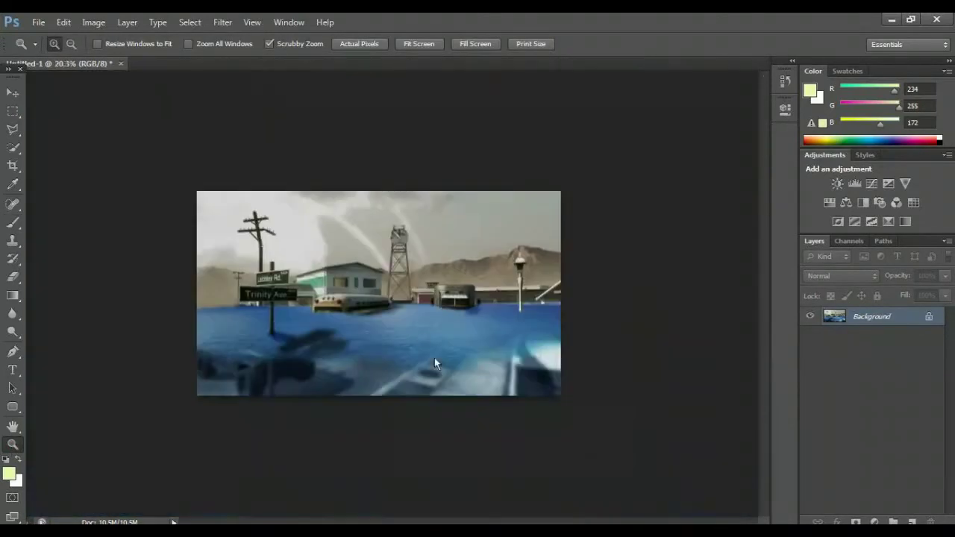
pyautogui.scroll(2, 434, 357)
pyautogui.scroll(1, 309, 273)
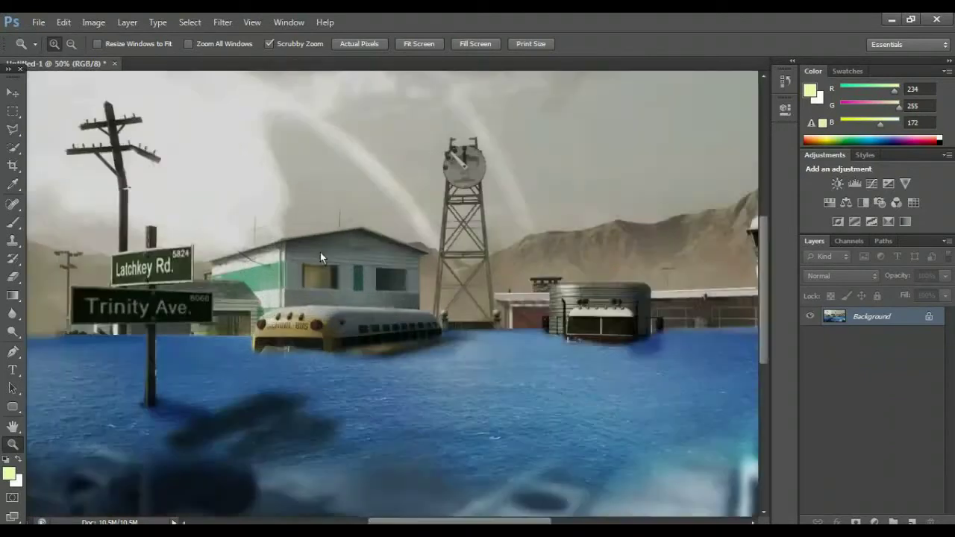
pyautogui.scroll(2, 320, 253)
pyautogui.press('l')
pyautogui.click(471, 253)
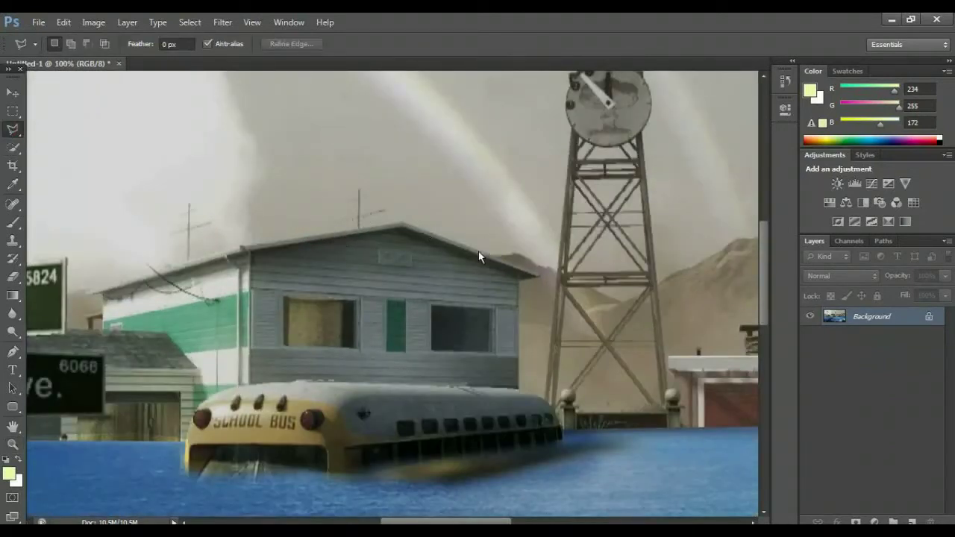
pyautogui.click(399, 273)
pyautogui.click(378, 255)
pyautogui.press('Escape')
pyautogui.doubleClick(460, 280)
# Sample the grey sky beside the roof, paint the selected chunk with it, and deselect.
pyautogui.press('b')
pyautogui.keyDown('alt'); pyautogui.click(418, 224); pyautogui.keyUp('alt')
pyautogui.moveTo(365, 238); pyautogui.dragTo(462, 261)
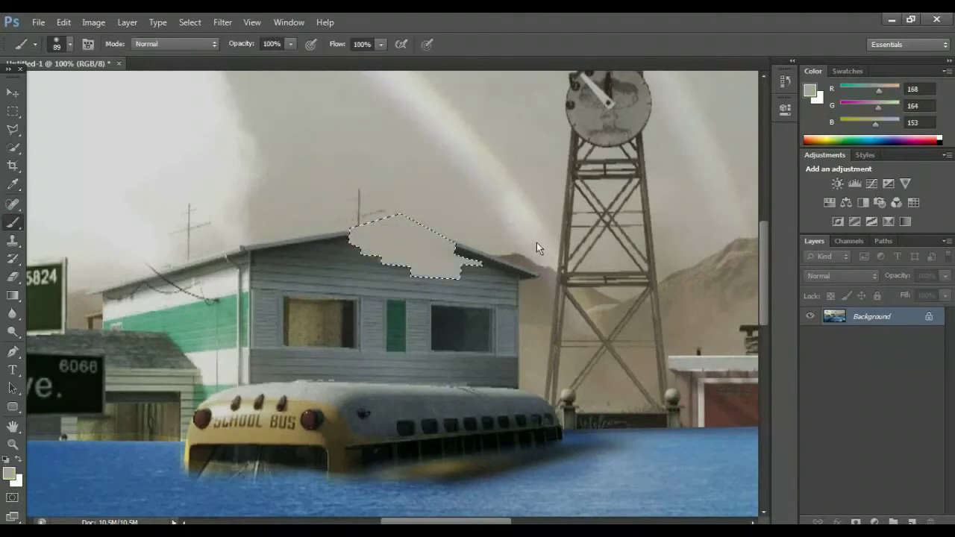
pyautogui.click(13, 129)
pyautogui.hotkey('ctrl', 'd')
# On a new layer, paint a black shadow strip along the broken roof edge at 66% opacity.
pyautogui.press('b')
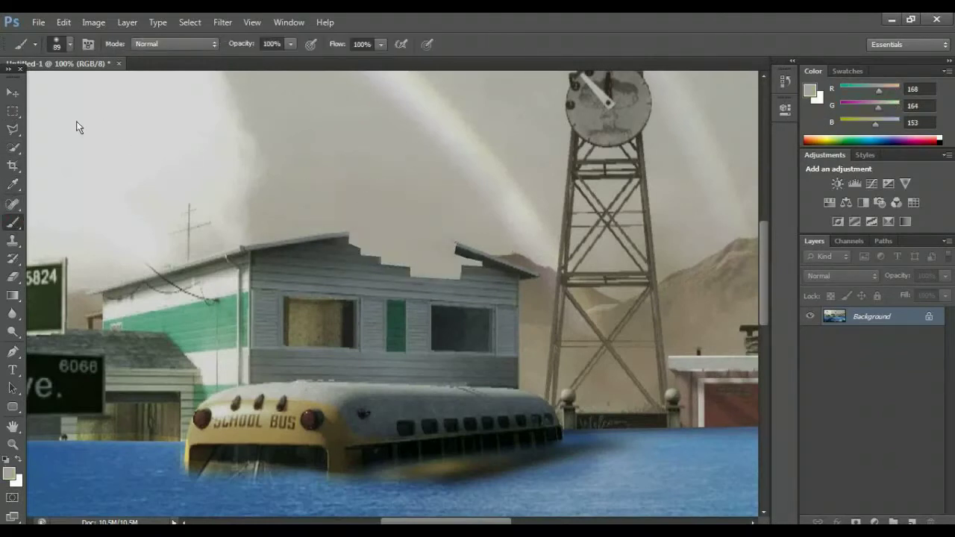
pyautogui.press('m')
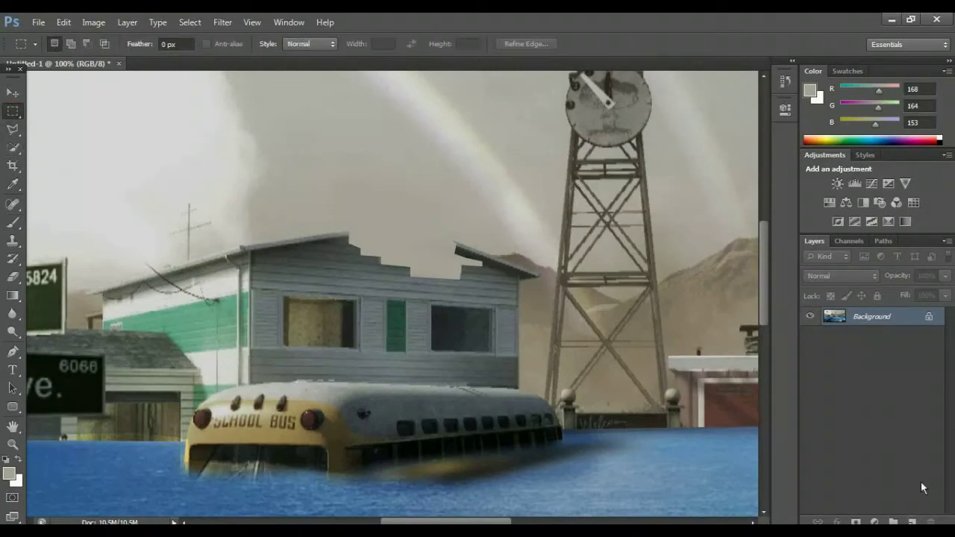
pyautogui.click(912, 523)
pyautogui.click(9, 473)
pyautogui.press('Return')
pyautogui.press('b')
pyautogui.moveTo(345, 239); pyautogui.dragTo(495, 253)
pyautogui.click(945, 276)
pyautogui.moveTo(942, 291); pyautogui.dragTo(920, 292)
# Delete the excess shadow paint inside a polygonal outline and deselect.
pyautogui.press('l')
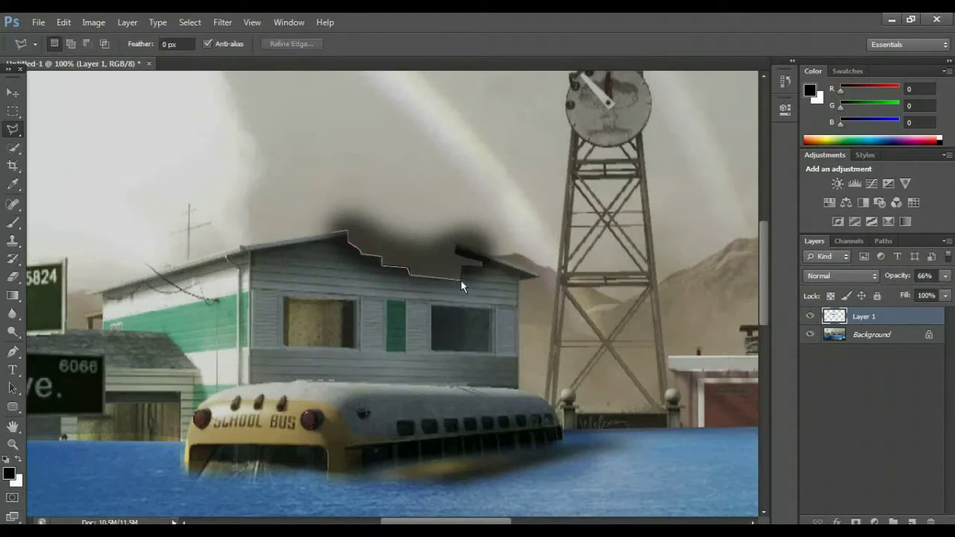
pyautogui.click(333, 239)
pyautogui.press('Delete')
pyautogui.hotkey('ctrl', 'd')
# Set the eraser to 47 px and outline a selection along the roof edge.
pyautogui.press('e')
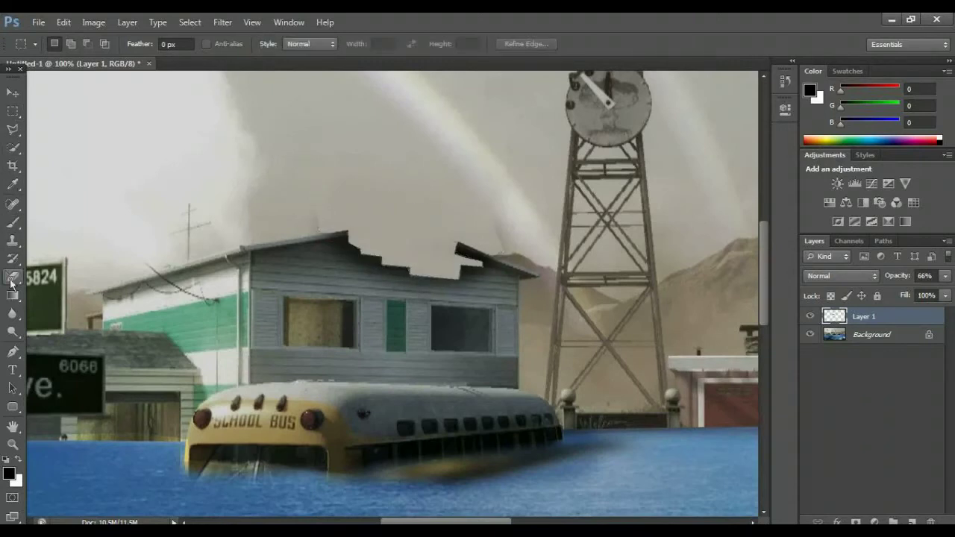
pyautogui.click(69, 44)
pyautogui.write('47')
pyautogui.press('Return')
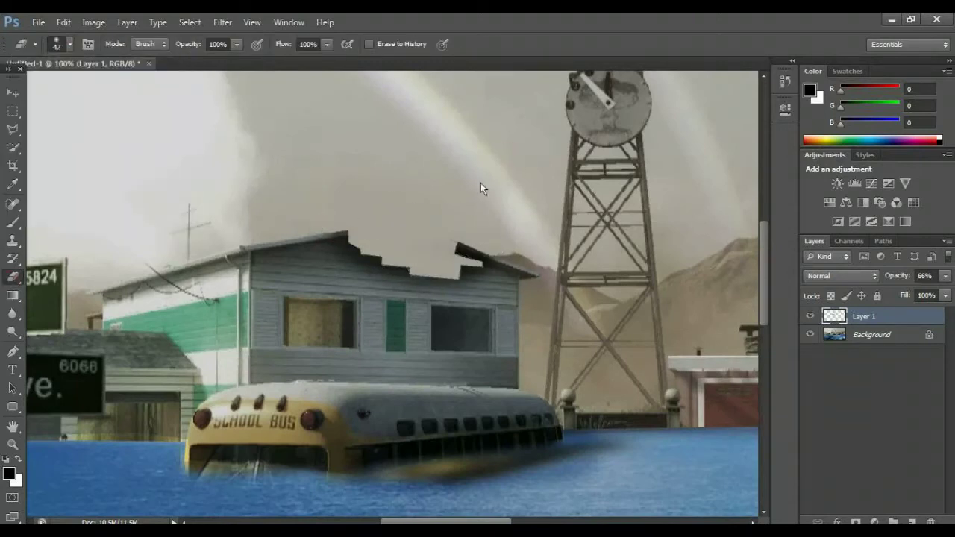
pyautogui.press('l')
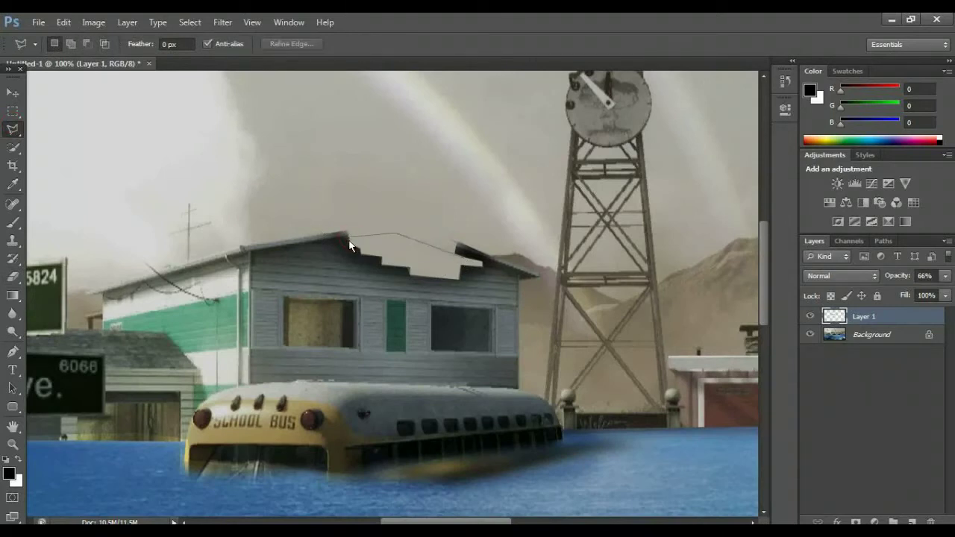
pyautogui.doubleClick(483, 267)
# Darken the roof strip, deselect, and zoom in on the broken roof gap.
pyautogui.press('b')
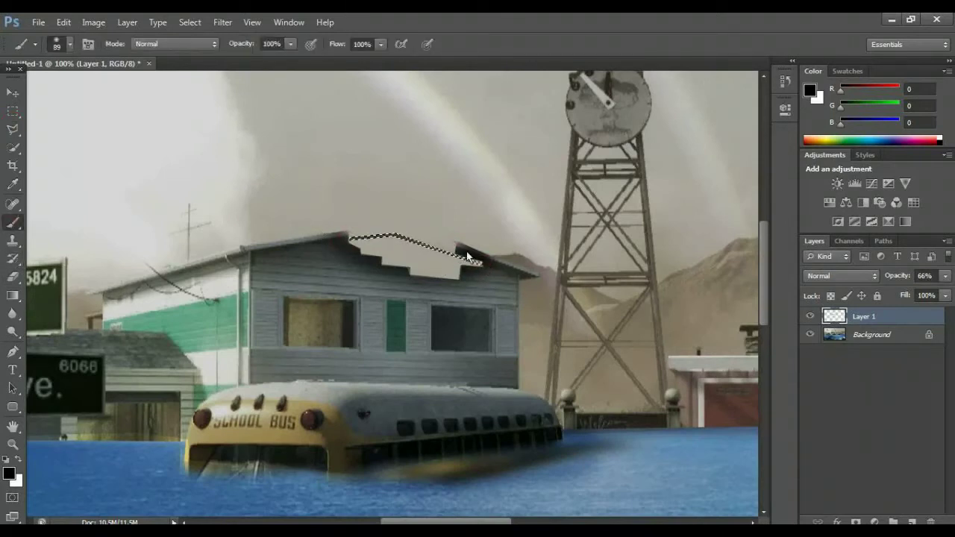
pyautogui.press('m')
pyautogui.press('z')
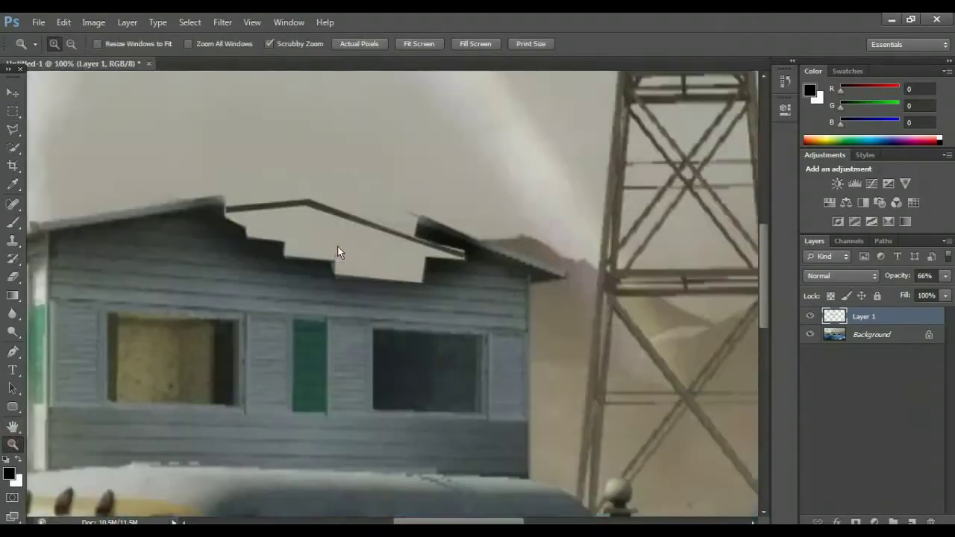
pyautogui.moveTo(341, 202); pyautogui.dragTo(337, 256)
pyautogui.click(16, 130)
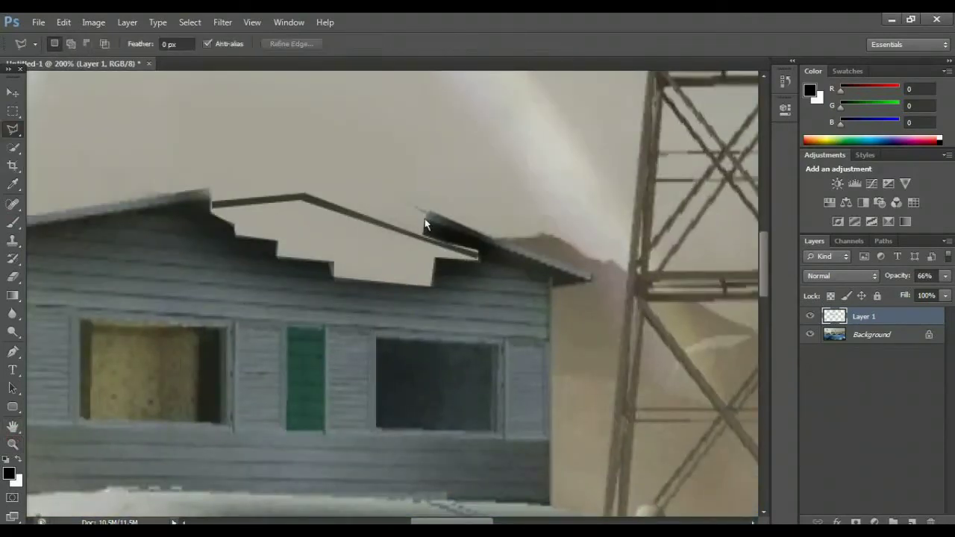
pyautogui.moveTo(290, 340); pyautogui.dragTo(380, 235)
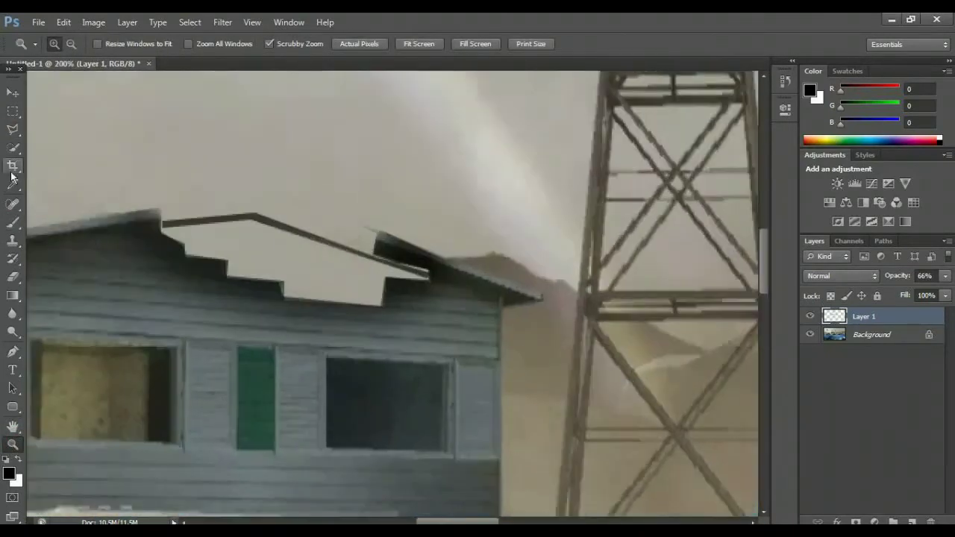
# Outline the gap under the roof and paint it dark.
pyautogui.click(224, 258)
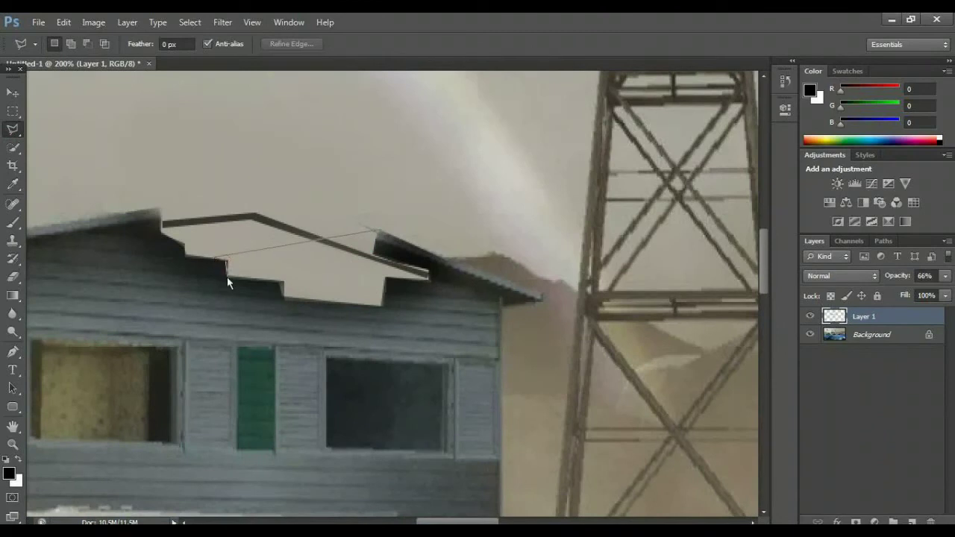
pyautogui.click(227, 277)
pyautogui.click(279, 282)
pyautogui.doubleClick(372, 240)
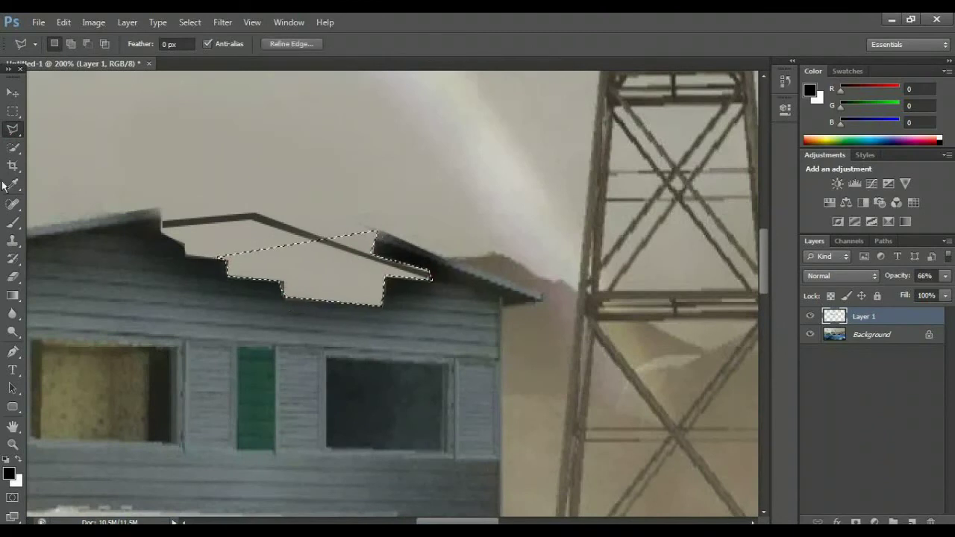
pyautogui.press('b')
pyautogui.moveTo(246, 265); pyautogui.dragTo(456, 273)
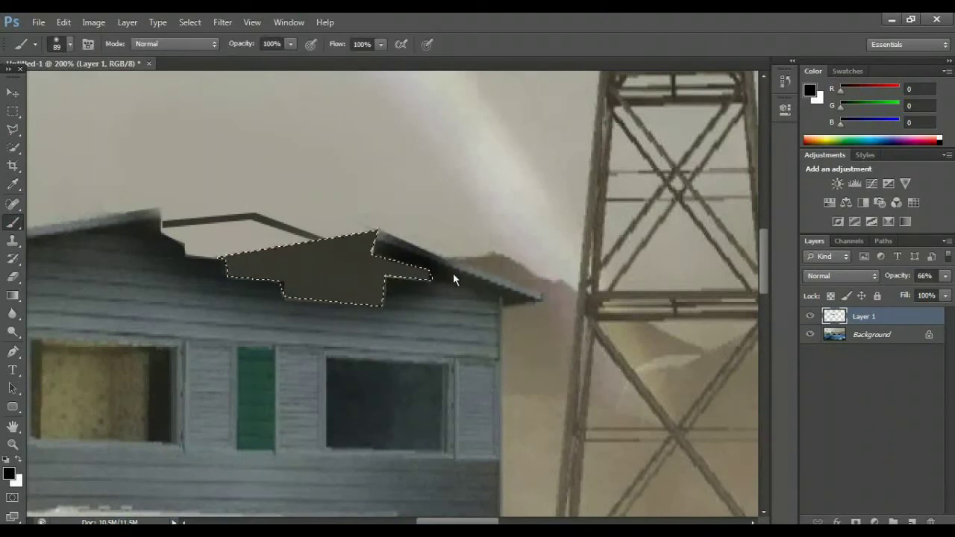
# Raise the shading layer to 82% opacity and zoom out to the whole scene.
pyautogui.click(945, 276)
pyautogui.moveTo(942, 292); pyautogui.dragTo(936, 292)
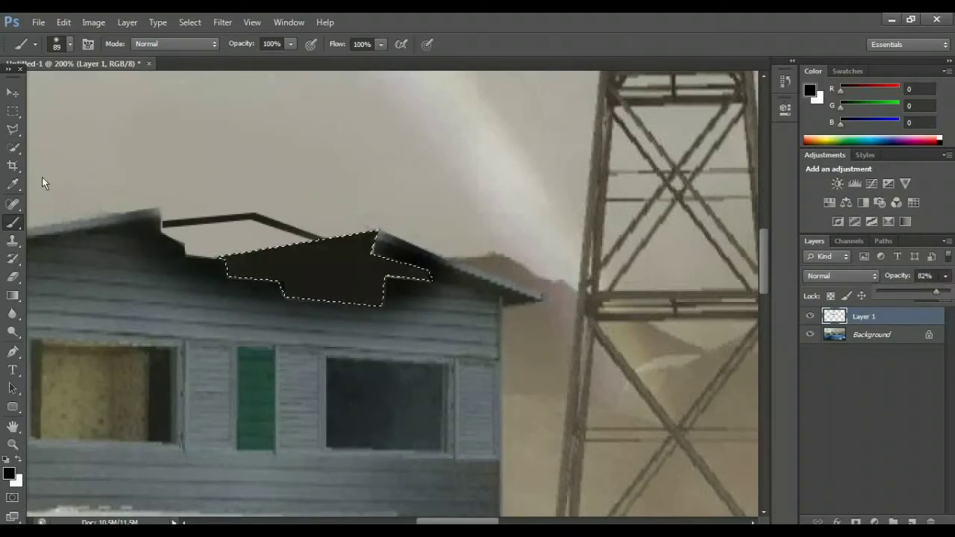
pyautogui.click(13, 112)
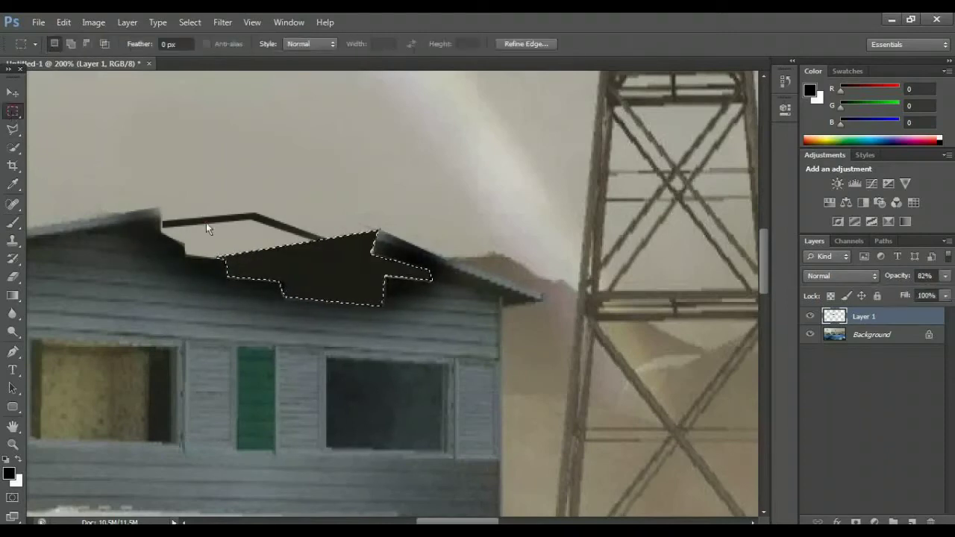
pyautogui.press('z')
pyautogui.scroll(-3, 206, 440)
pyautogui.scroll(1, 361, 305)
# On a new Soft Light layer, darken the half-sunk trailer's top and front windows.
pyautogui.moveTo(360, 298); pyautogui.dragTo(305, 280)
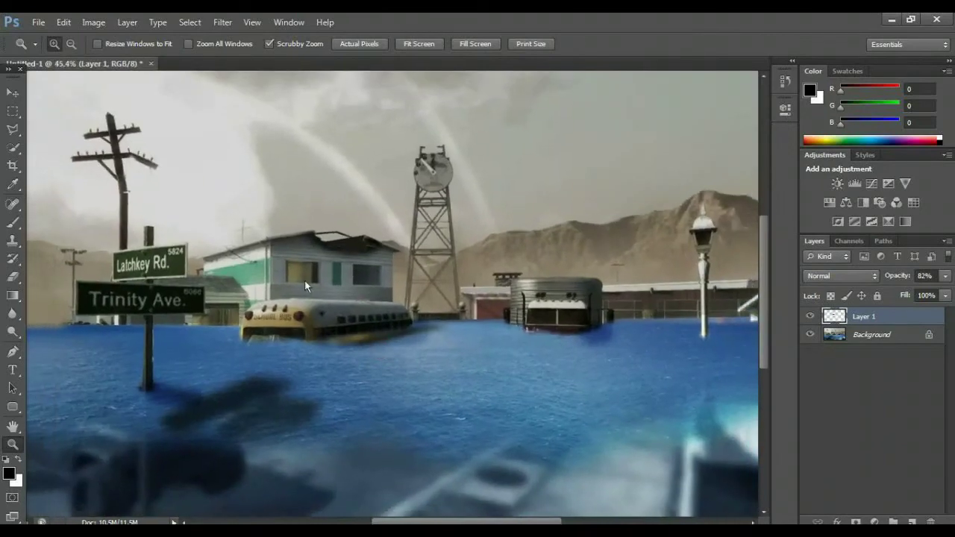
pyautogui.moveTo(561, 304)
pyautogui.mouseDown()
pyautogui.moveTo(565, 292)
pyautogui.moveTo(522, 273)
pyautogui.moveTo(447, 201)
pyautogui.mouseUp()
pyautogui.hotkey('ctrl', 'shift', 'alt', 'n')
pyautogui.hotkey('shift', 'alt', 'f')
pyautogui.press('b')
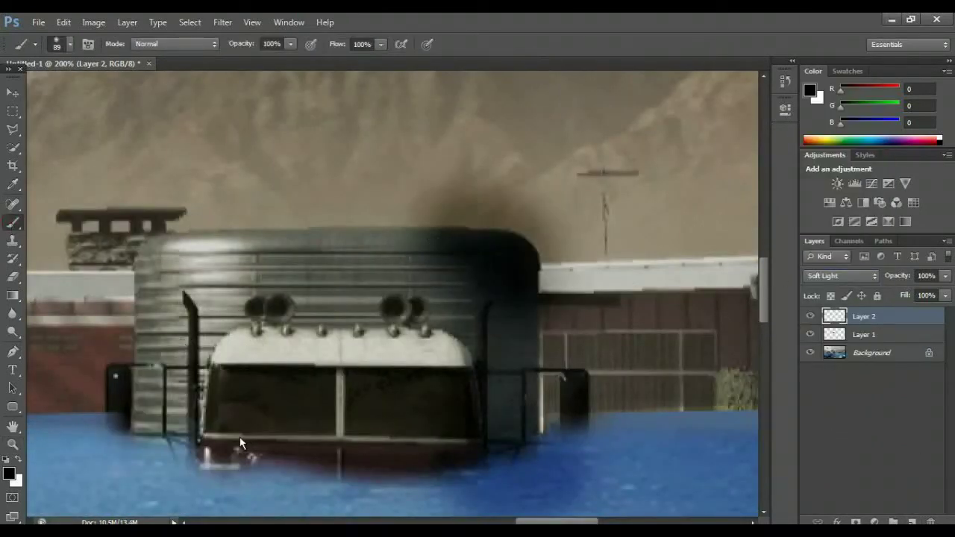
pyautogui.moveTo(462, 276)
pyautogui.mouseDown()
pyautogui.moveTo(411, 329)
pyautogui.moveTo(350, 276)
pyautogui.mouseUp()
# Delete the stray dark paint from the sky above the trailer.
pyautogui.press('l')
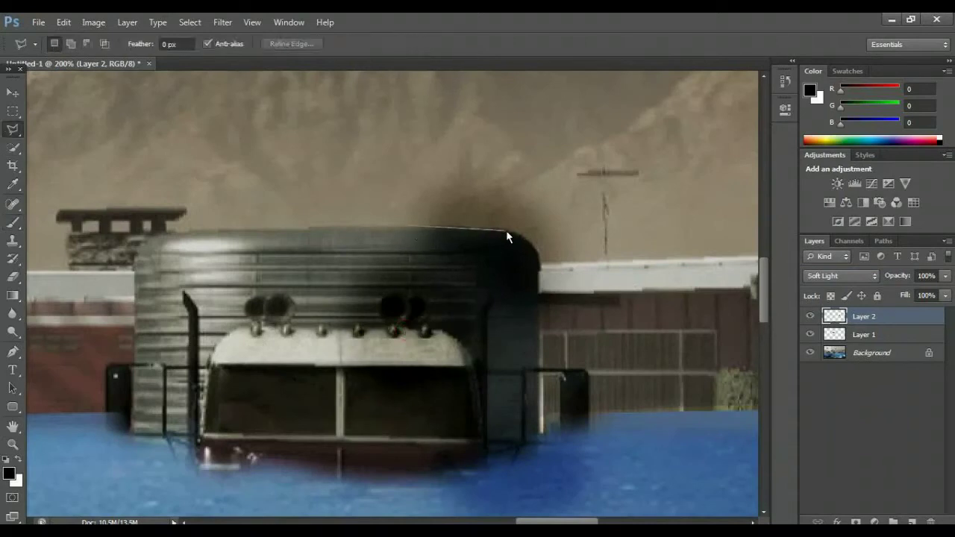
pyautogui.doubleClick(410, 229)
pyautogui.press('Delete')
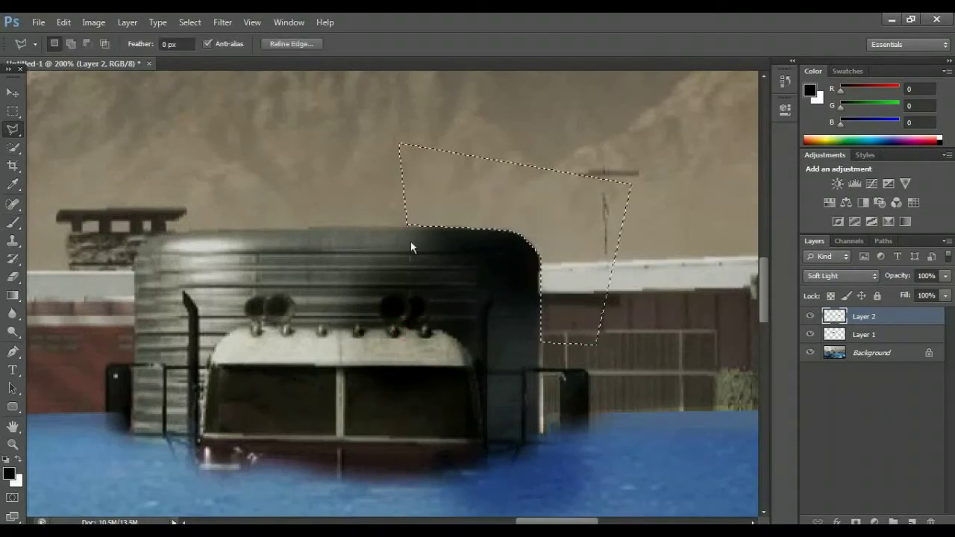
pyautogui.doubleClick(463, 343)
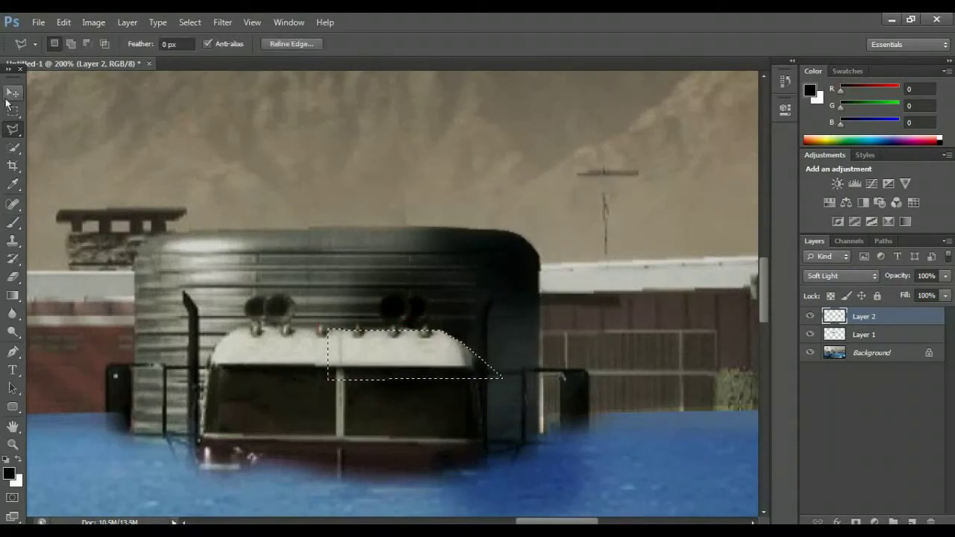
pyautogui.press('m')
pyautogui.moveTo(556, 521); pyautogui.dragTo(420, 515)
pyautogui.moveTo(767, 304); pyautogui.dragTo(767, 315)
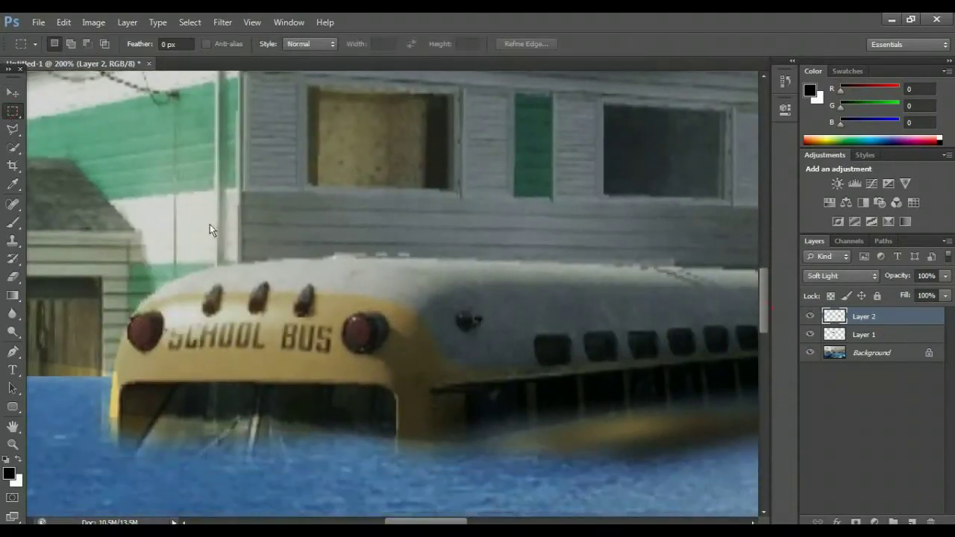
# Select a patch on the bus roof, flatten the image, and Content-Aware Fill the patch.
pyautogui.press('l')
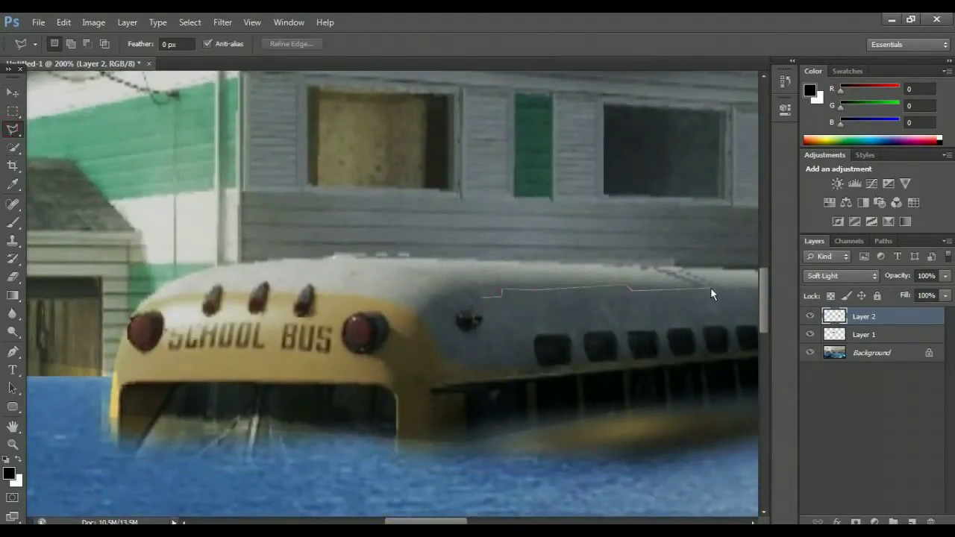
pyautogui.click(734, 294)
pyautogui.click(716, 303)
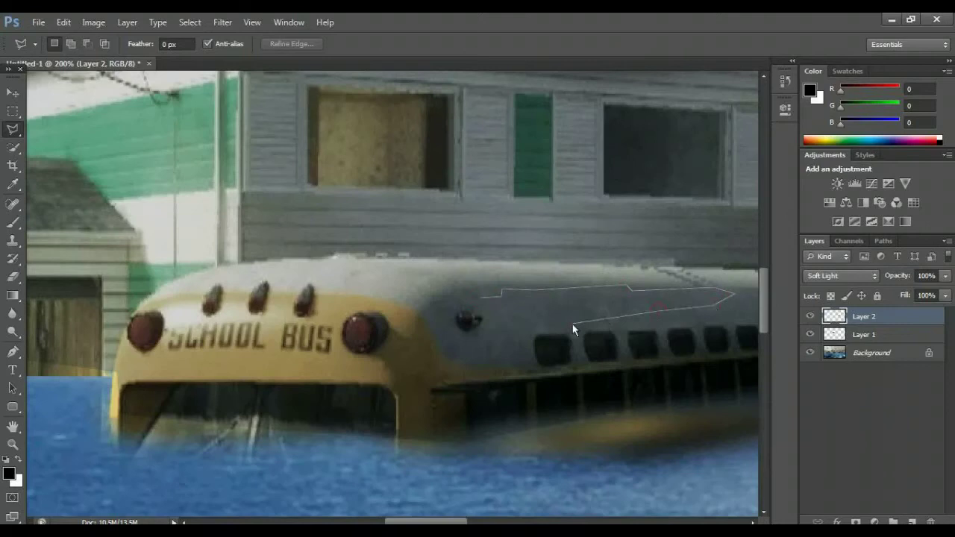
pyautogui.doubleClick(474, 312)
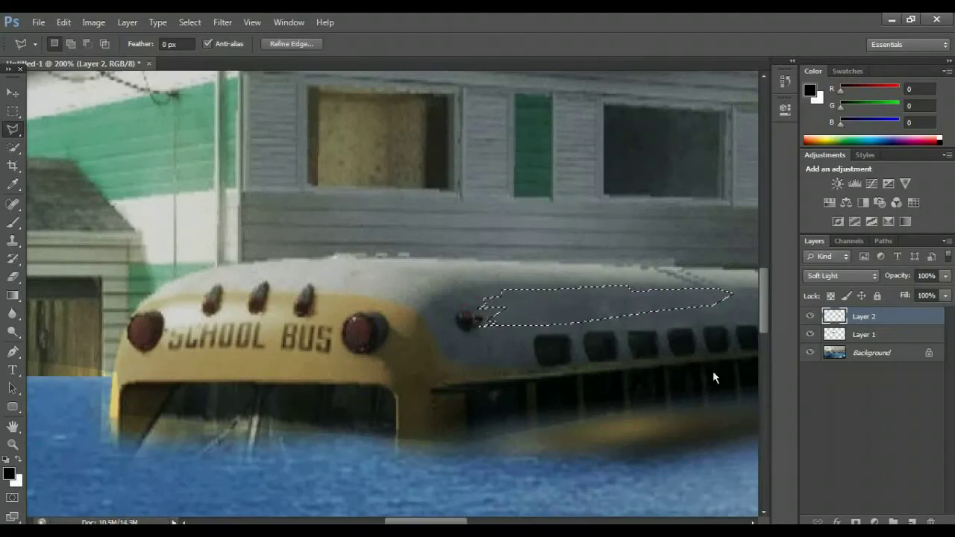
pyautogui.click(93, 22)
pyautogui.click(149, 463)
pyautogui.hotkey('shift', 'F5')
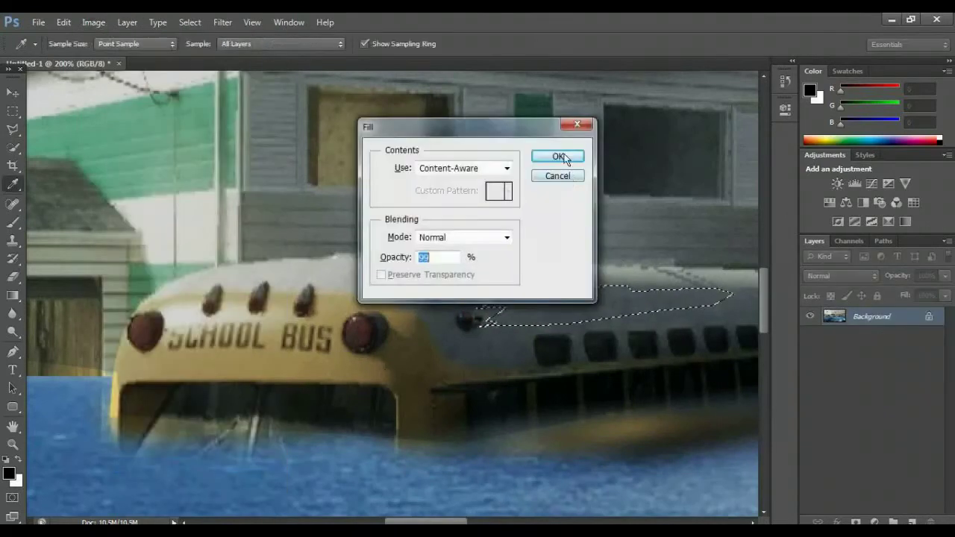
pyautogui.click(559, 156)
pyautogui.hotkey('ctrl', 'd')
# Zoom in on the school bus and add a Soft Light layer with a 37 px brush.
pyautogui.press('z')
pyautogui.hotkey('ctrl', '0')
pyautogui.hotkey('ctrl', '-')
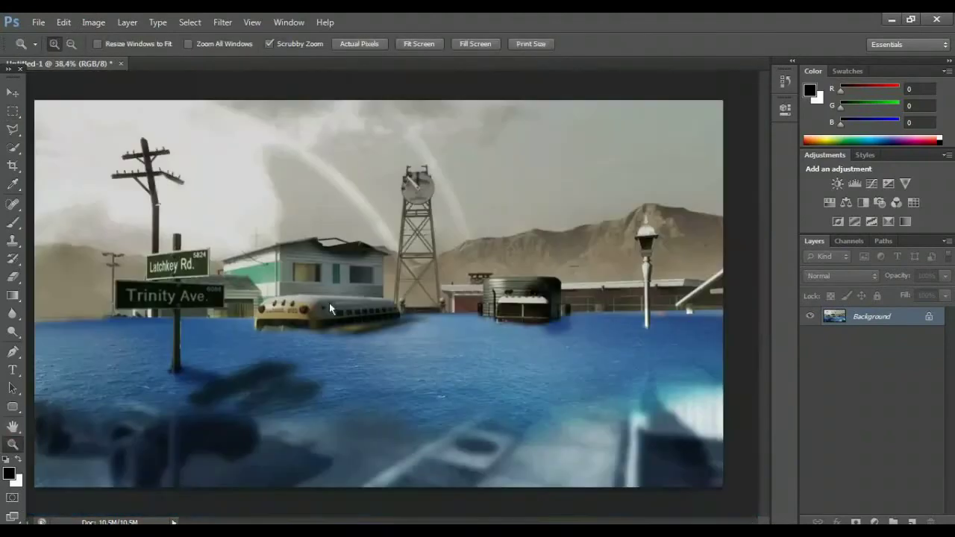
pyautogui.click(321, 316)
pyautogui.moveTo(321, 316); pyautogui.dragTo(417, 317)
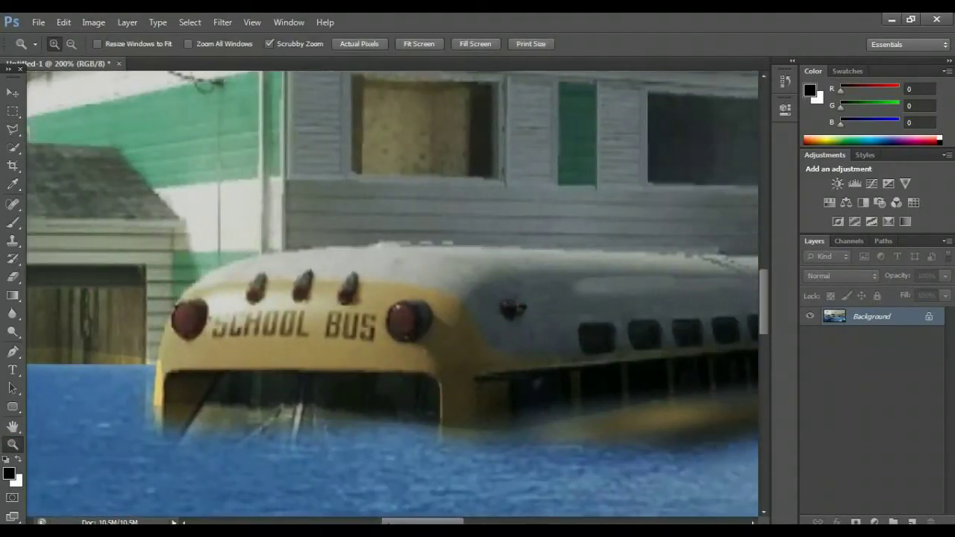
pyautogui.press('b')
pyautogui.click(912, 522)
pyautogui.click(842, 275)
pyautogui.click(836, 179)
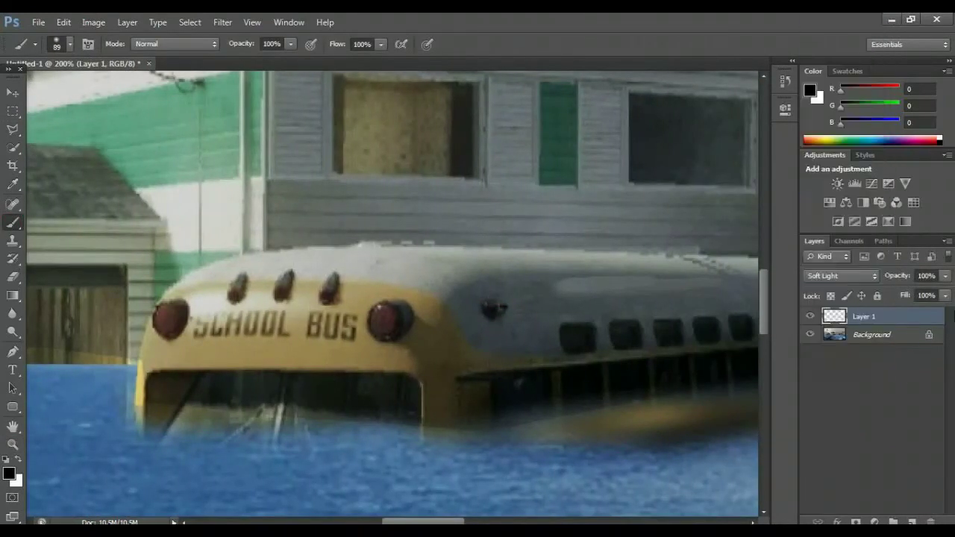
pyautogui.click(945, 276)
pyautogui.click(69, 43)
pyautogui.moveTo(45, 96); pyautogui.dragTo(30, 95)
pyautogui.press('Return')
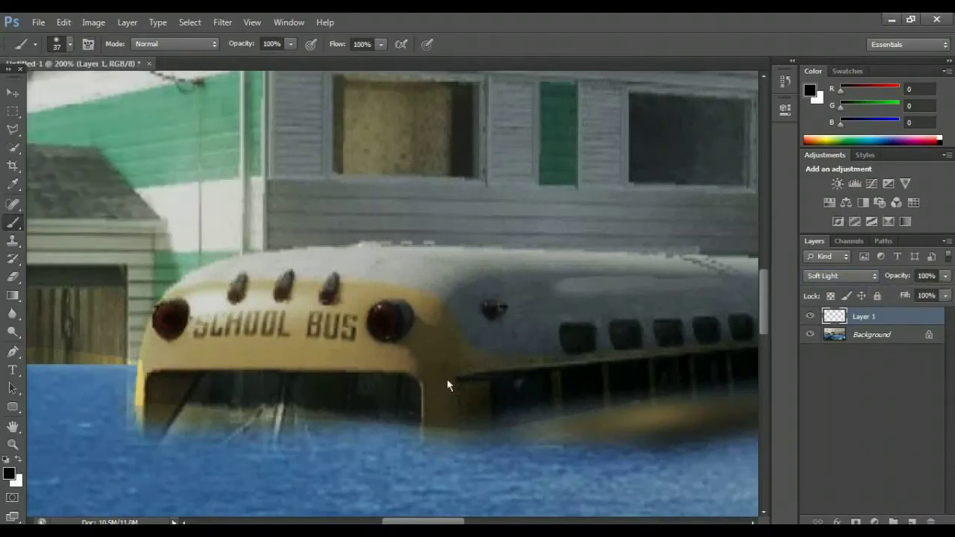
# Shade the bus waterline with a 96 px brush and clear the spill outside the bus.
pyautogui.moveTo(429, 522); pyautogui.dragTo(473, 523)
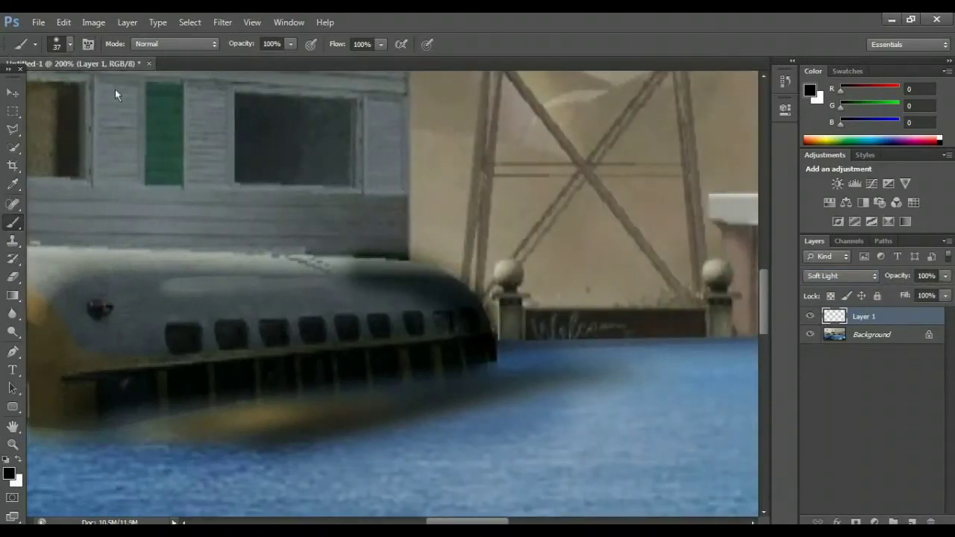
pyautogui.click(70, 43)
pyautogui.press('Return')
pyautogui.press('l')
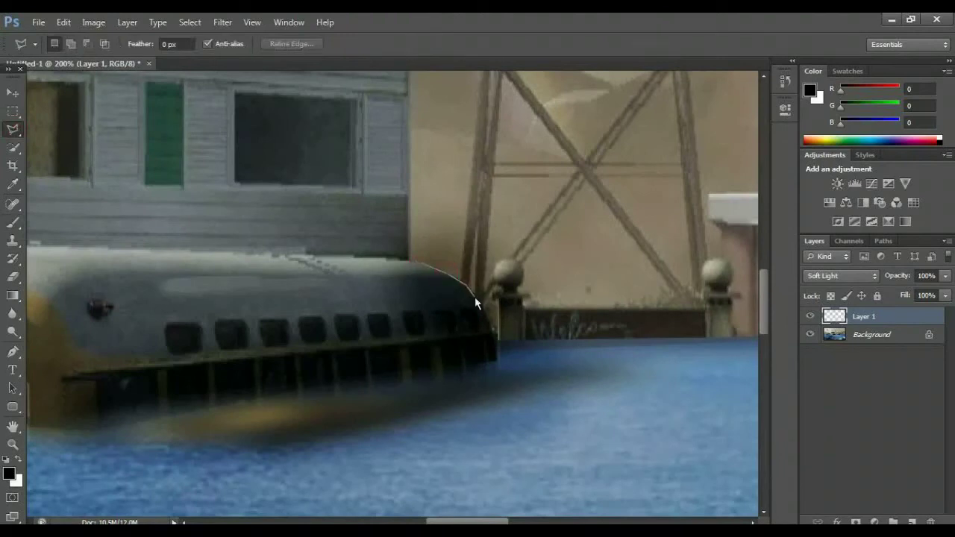
pyautogui.click(360, 232)
pyautogui.hotkey('ctrl', 'd')
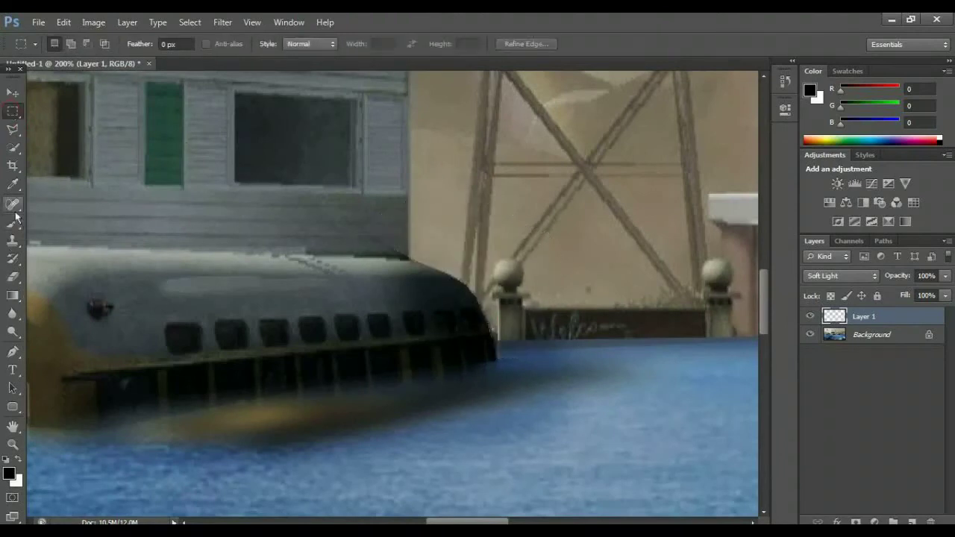
pyautogui.press('e')
# Fit the image in view, add an empty Layer 2, and select the background for sampling.
pyautogui.press('z')
pyautogui.hotkey('ctrl', '-')
pyautogui.hotkey('ctrl', '-')
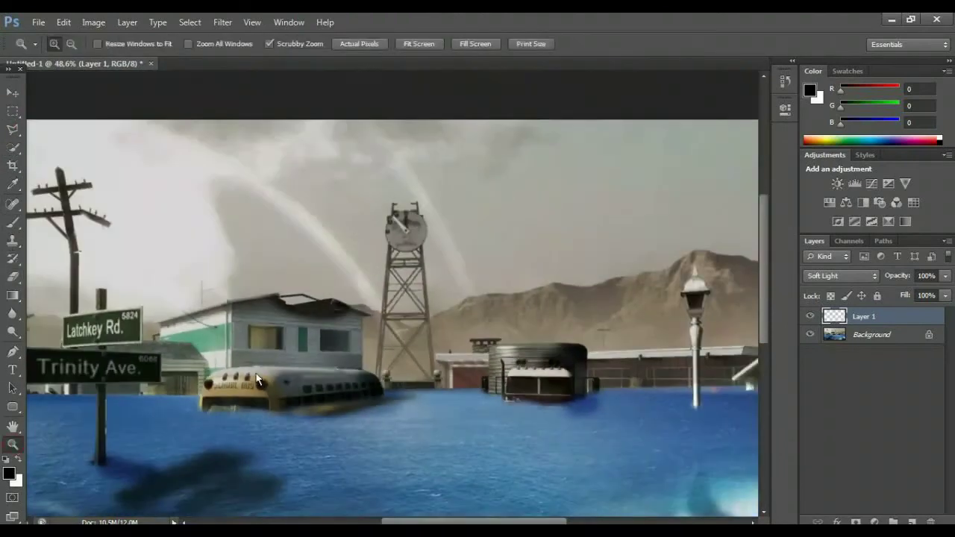
pyautogui.hotkey('ctrl', '-')
pyautogui.hotkey('ctrl', '+')
pyautogui.hotkey('ctrl', '+')
pyautogui.hotkey('ctrl', '-')
pyautogui.hotkey('ctrl', '-')
pyautogui.hotkey('ctrl', '-')
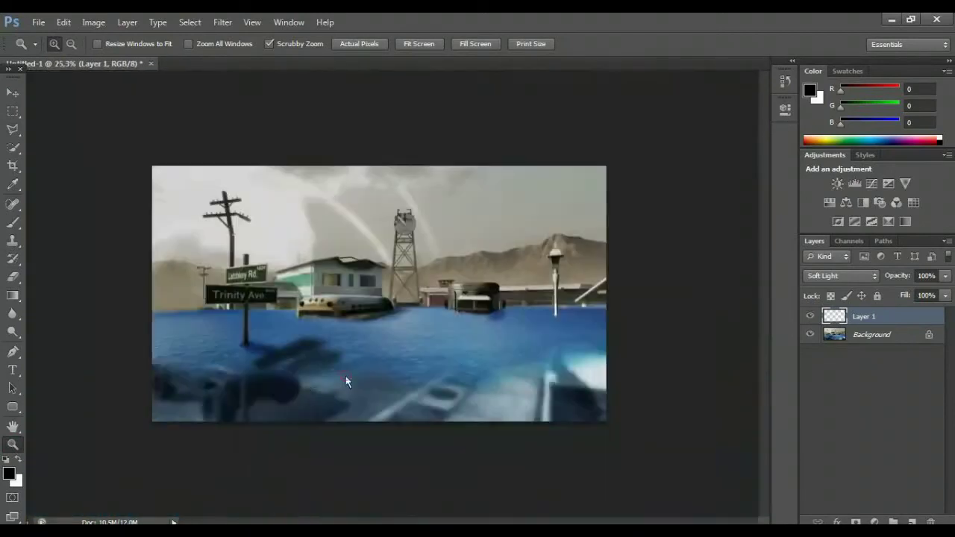
pyautogui.hotkey('ctrl', '+')
pyautogui.hotkey('ctrl', 'shift', 'alt', 'n')
pyautogui.click(15, 221)
# Sample the water's blue and shade the garage, school bus and second bus with it.
pyautogui.keyDown('alt'); pyautogui.click(517, 376); pyautogui.keyUp('alt')
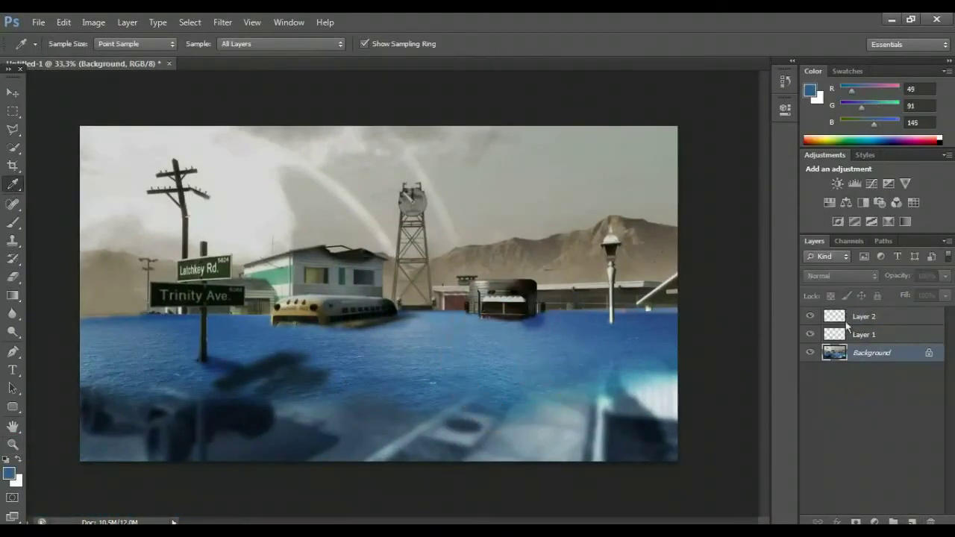
pyautogui.moveTo(225, 316); pyautogui.dragTo(248, 256)
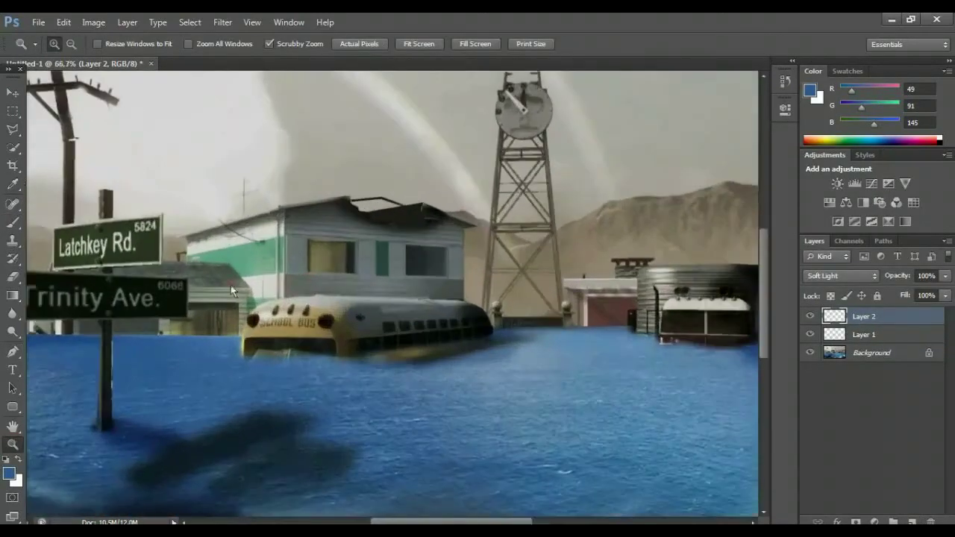
pyautogui.moveTo(251, 301); pyautogui.dragTo(161, 359)
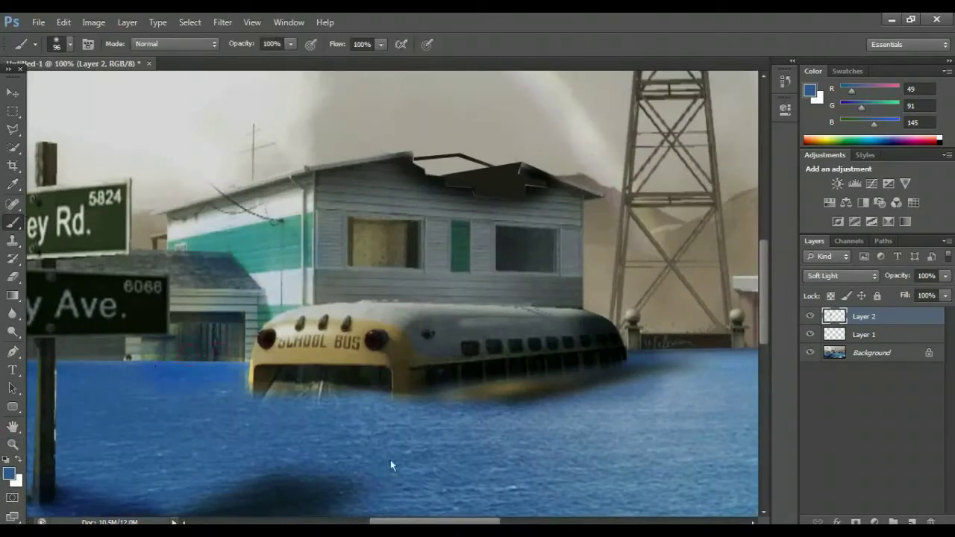
pyautogui.moveTo(390, 460)
pyautogui.mouseDown()
pyautogui.moveTo(490, 400)
pyautogui.moveTo(295, 363)
pyautogui.mouseUp()
pyautogui.hscroll(5, 335, 358)
pyautogui.moveTo(403, 373)
pyautogui.mouseDown()
pyautogui.moveTo(363, 349)
pyautogui.moveTo(493, 352)
pyautogui.mouseUp()
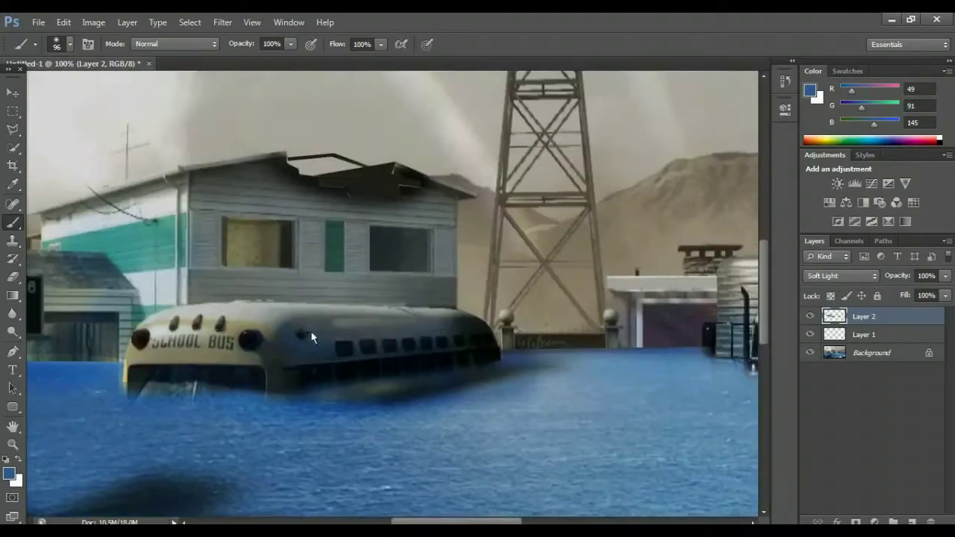
# Darken the house walls, bus roof and left building, then the lamp-post wall with a 48 px brush.
pyautogui.moveTo(310, 330)
pyautogui.mouseDown()
pyautogui.moveTo(310, 275)
pyautogui.moveTo(172, 206)
pyautogui.moveTo(220, 341)
pyautogui.moveTo(197, 341)
pyautogui.mouseUp()
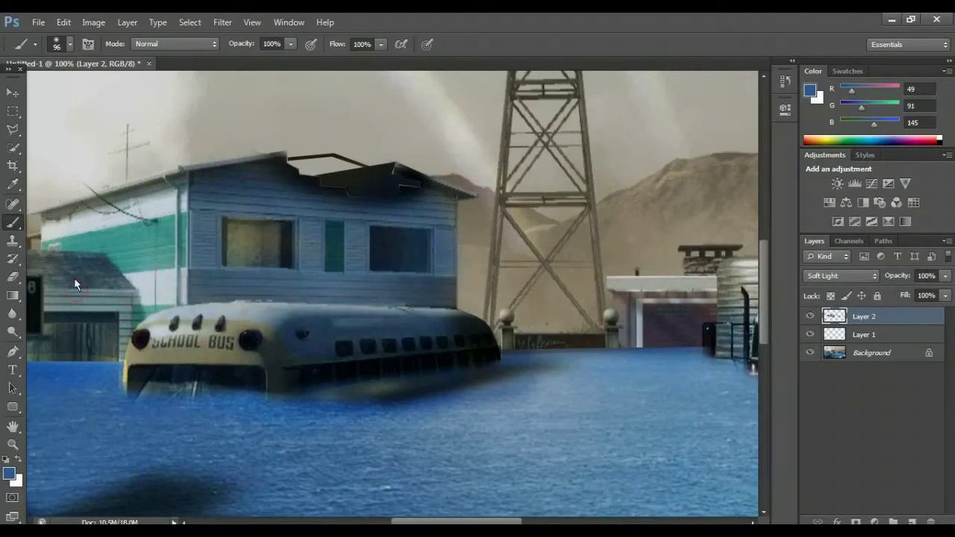
pyautogui.moveTo(97, 205); pyautogui.dragTo(131, 188)
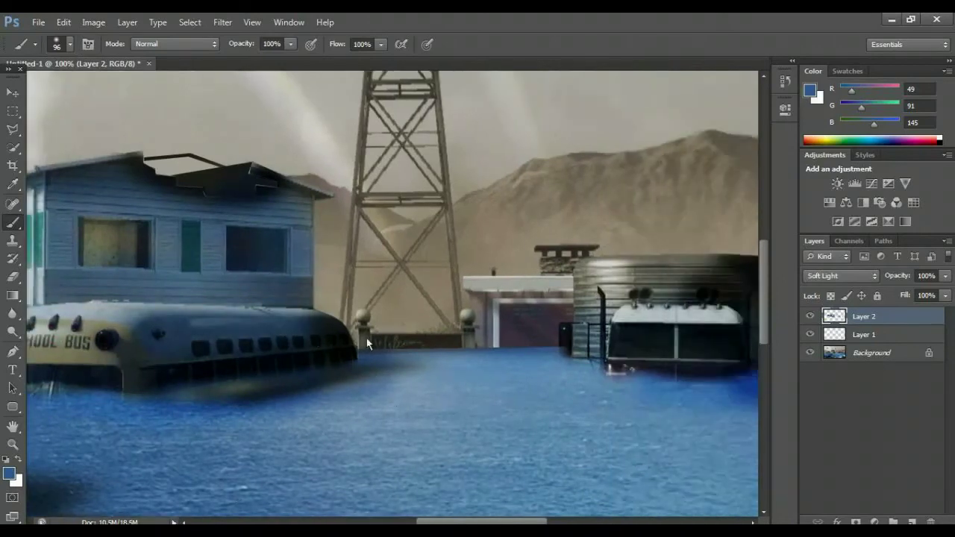
pyautogui.click(70, 43)
pyautogui.moveTo(75, 80); pyautogui.dragTo(53, 81)
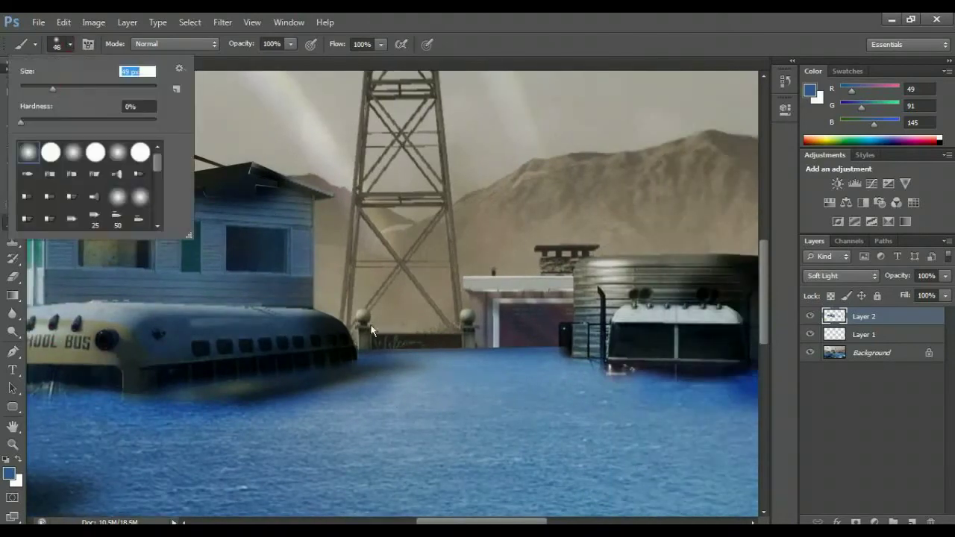
pyautogui.press('Return')
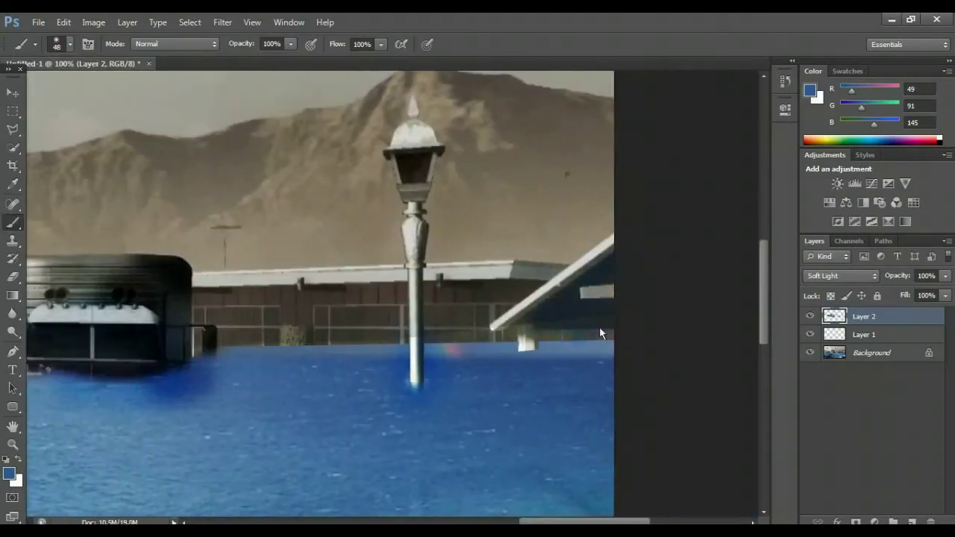
pyautogui.moveTo(513, 289)
pyautogui.mouseDown()
pyautogui.moveTo(316, 304)
pyautogui.moveTo(365, 318)
pyautogui.moveTo(309, 334)
pyautogui.moveTo(389, 322)
pyautogui.mouseUp()
pyautogui.press('z')
pyautogui.moveTo(298, 297); pyautogui.dragTo(333, 297)
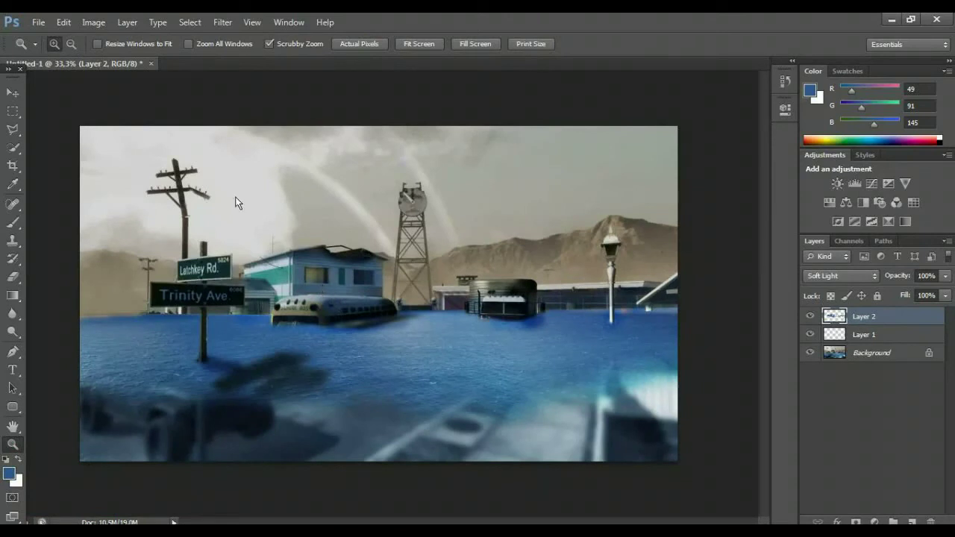
pyautogui.press('m')
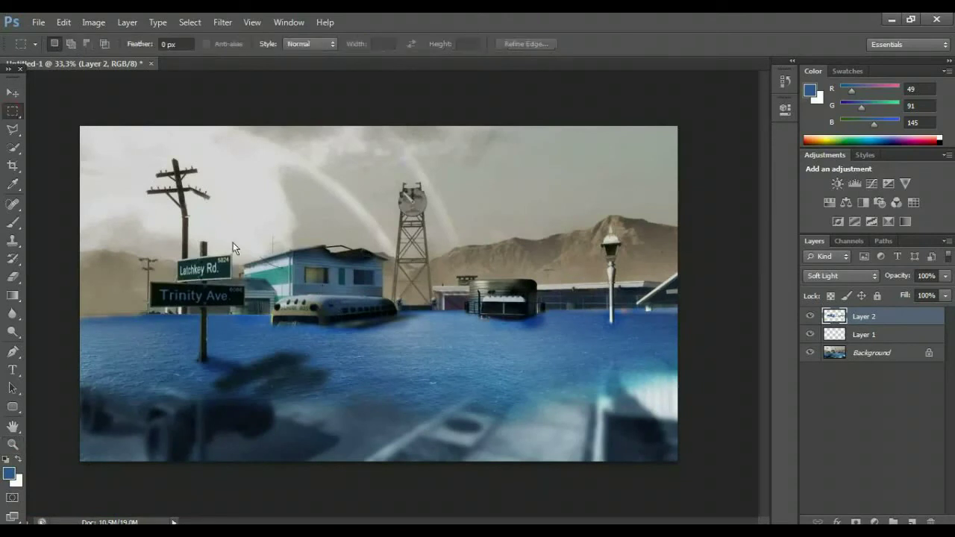
pyautogui.click(13, 277)
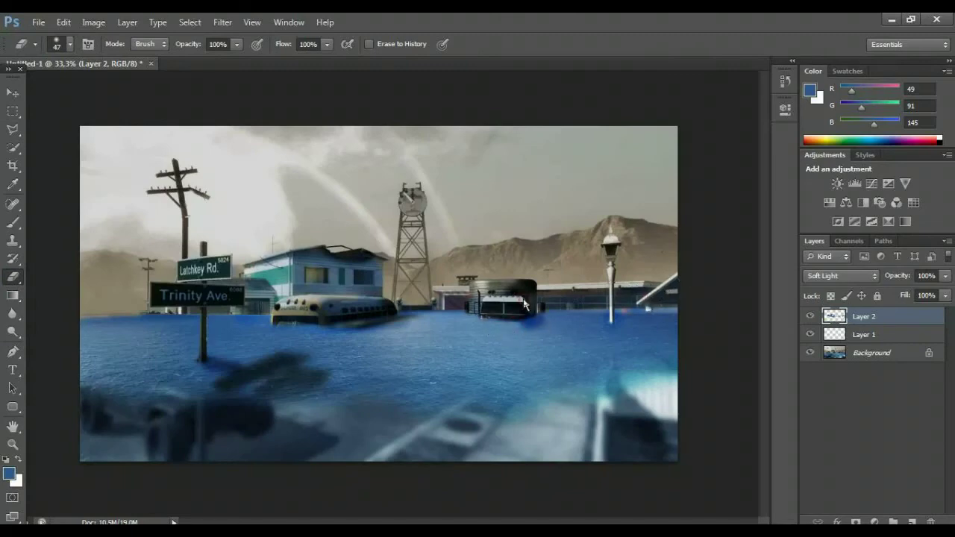
# Flatten the image and add a Hue/Saturation adjustment raising saturation to +21.
pyautogui.click(12, 111)
pyautogui.click(127, 22)
pyautogui.click(149, 465)
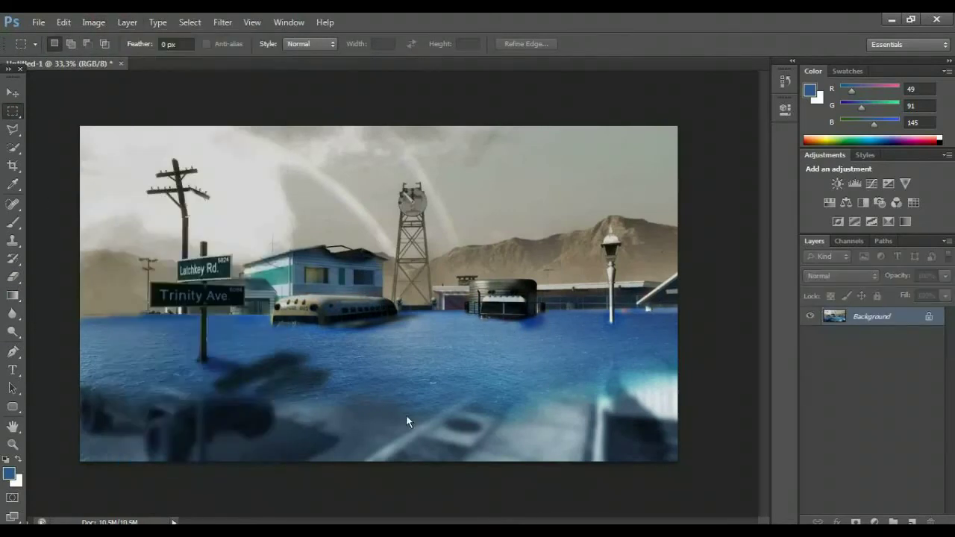
pyautogui.click(828, 203)
pyautogui.moveTo(665, 223)
pyautogui.mouseDown()
pyautogui.moveTo(682, 224)
pyautogui.moveTo(654, 252)
pyautogui.mouseUp()
# Add a Brightness/Contrast adjustment with contrast set to about 59.
pyautogui.click(837, 182)
pyautogui.moveTo(682, 205); pyautogui.dragTo(713, 201)
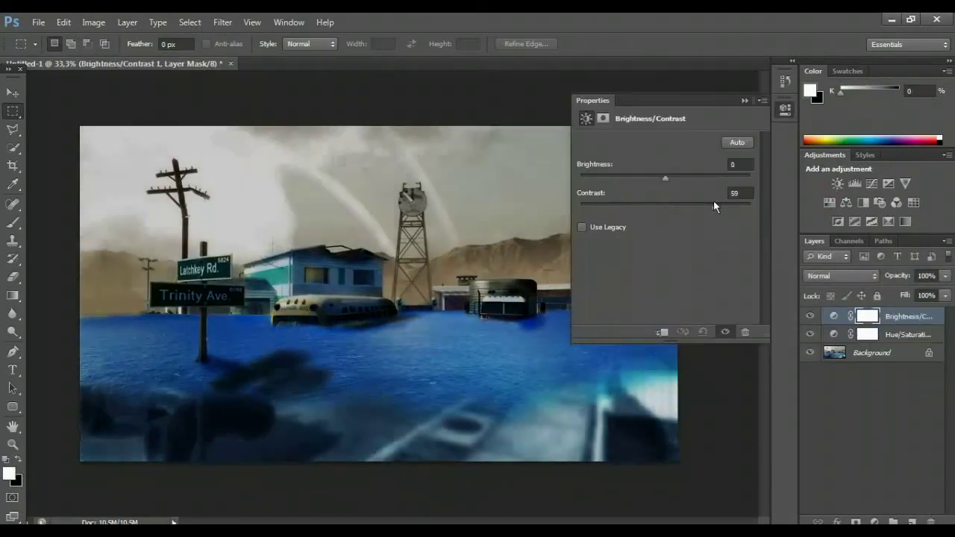
pyautogui.moveTo(664, 178); pyautogui.dragTo(651, 178)
pyautogui.click(741, 100)
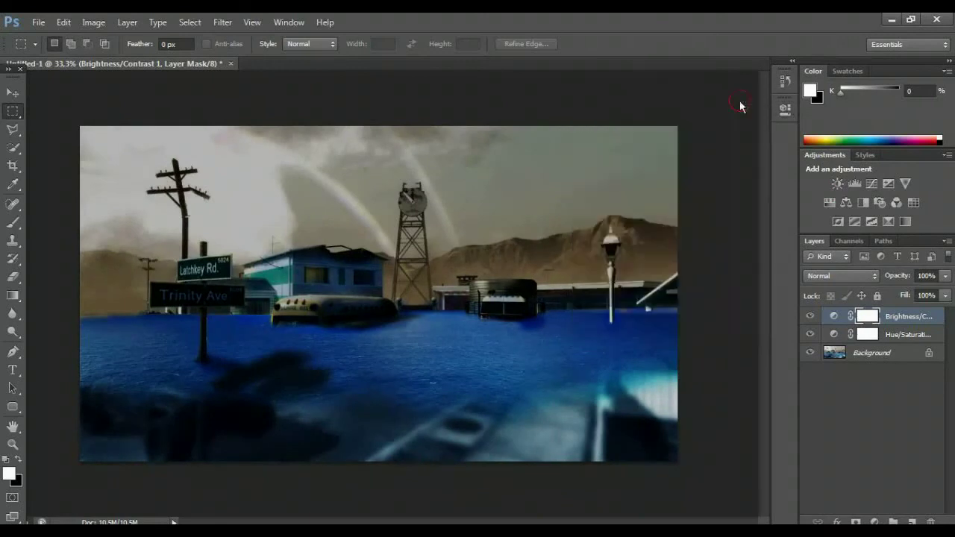
pyautogui.click(785, 108)
pyautogui.click(741, 100)
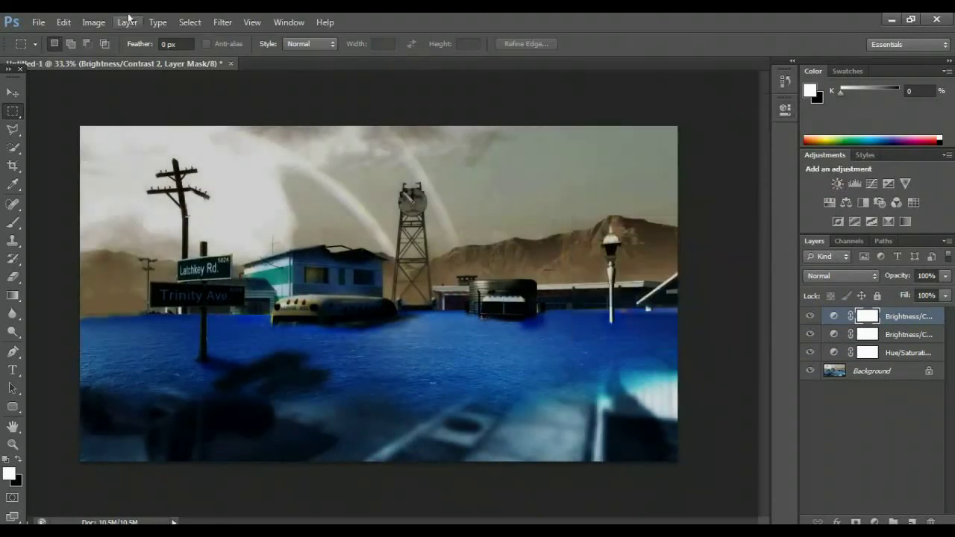
# Flatten the adjustments into the Background and create a new empty Layer 1.
pyautogui.click(127, 21)
pyautogui.click(156, 463)
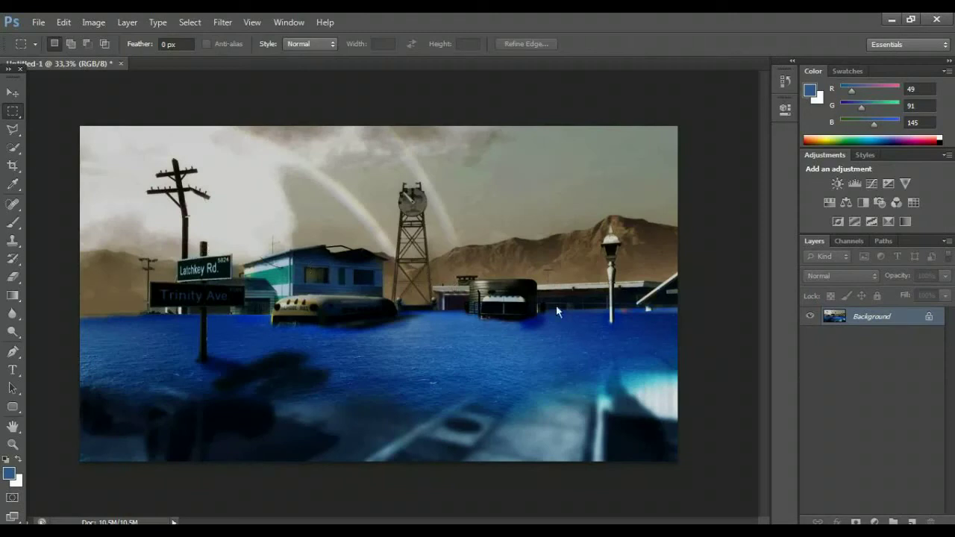
pyautogui.hotkey('ctrl', 'shift', 'alt', 'n')
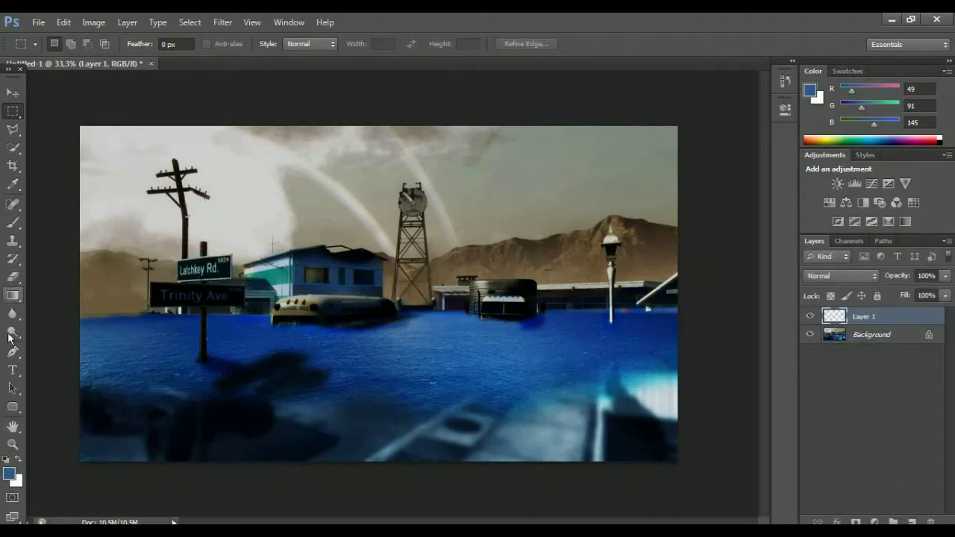
# Paint a grey stroke near the far building on a new Soft Light layer.
pyautogui.click(9, 473)
pyautogui.click(618, 142)
pyautogui.press('b')
pyautogui.moveTo(481, 265); pyautogui.dragTo(534, 258)
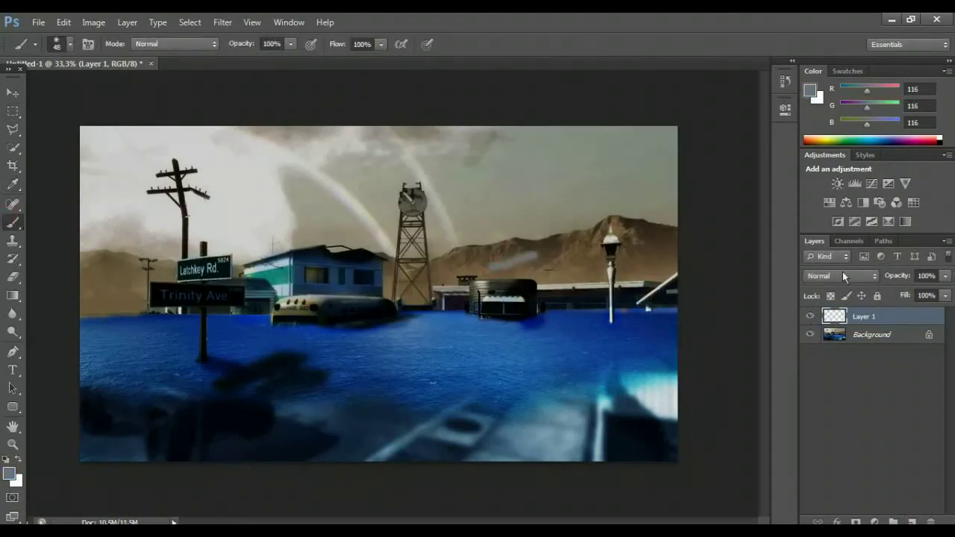
pyautogui.click(843, 276)
pyautogui.click(835, 216)
# Pick a dark grey painting colour and delete the extra Layer 1.
pyautogui.press('d')
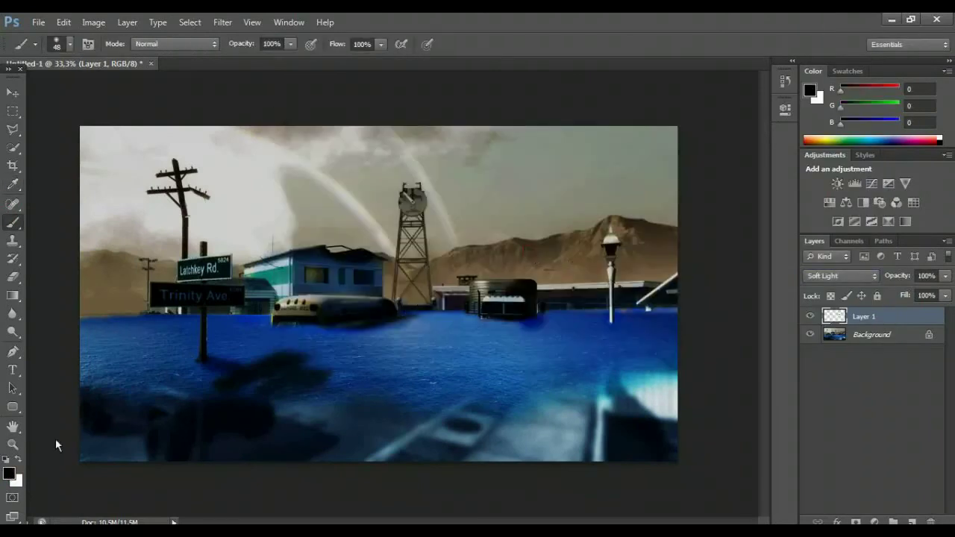
pyautogui.click(9, 473)
pyautogui.click(300, 298)
pyautogui.click(619, 143)
pyautogui.press('m')
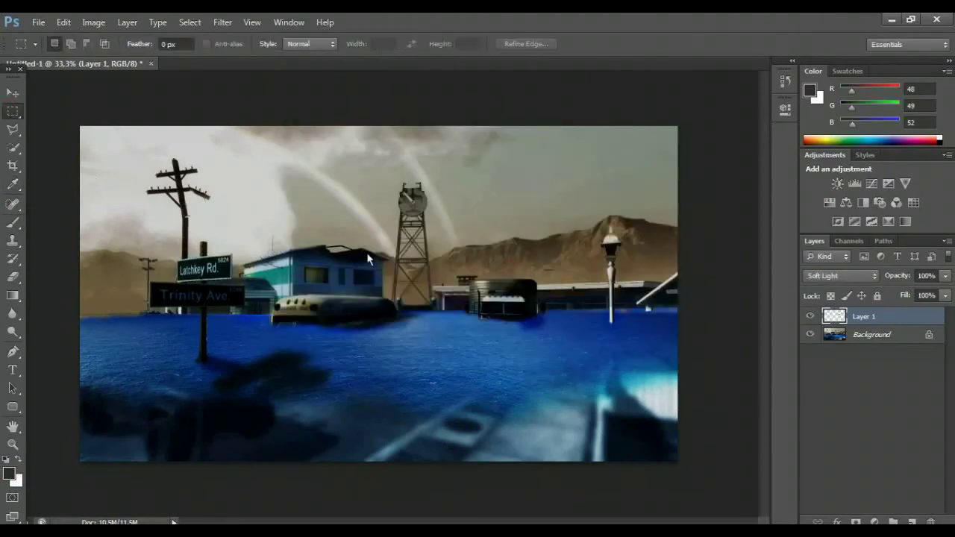
pyautogui.press('Delete')
# Quick-select the mountains and distant buildings and lower their Hue/Saturation to -50.
pyautogui.press('w')
pyautogui.moveTo(459, 249); pyautogui.dragTo(407, 287)
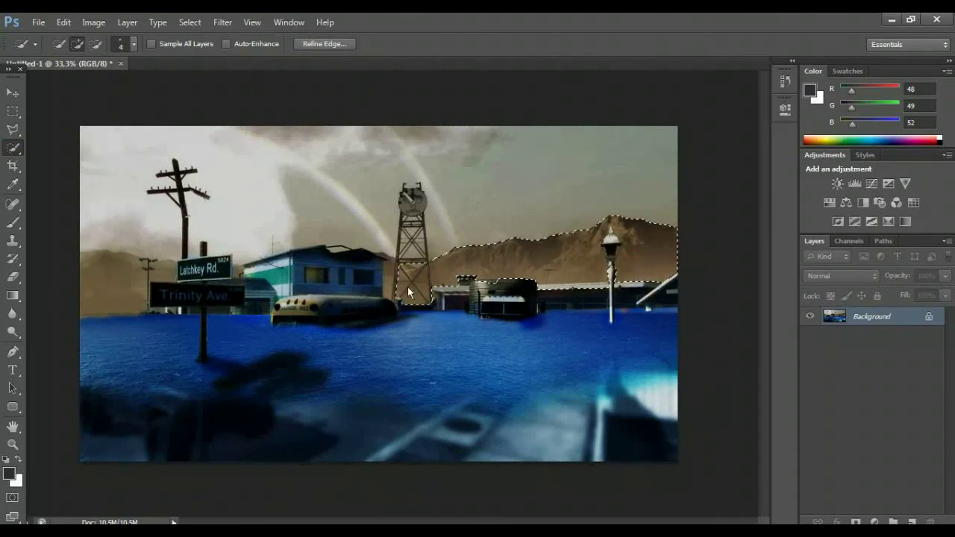
pyautogui.click(391, 269)
pyautogui.click(117, 287)
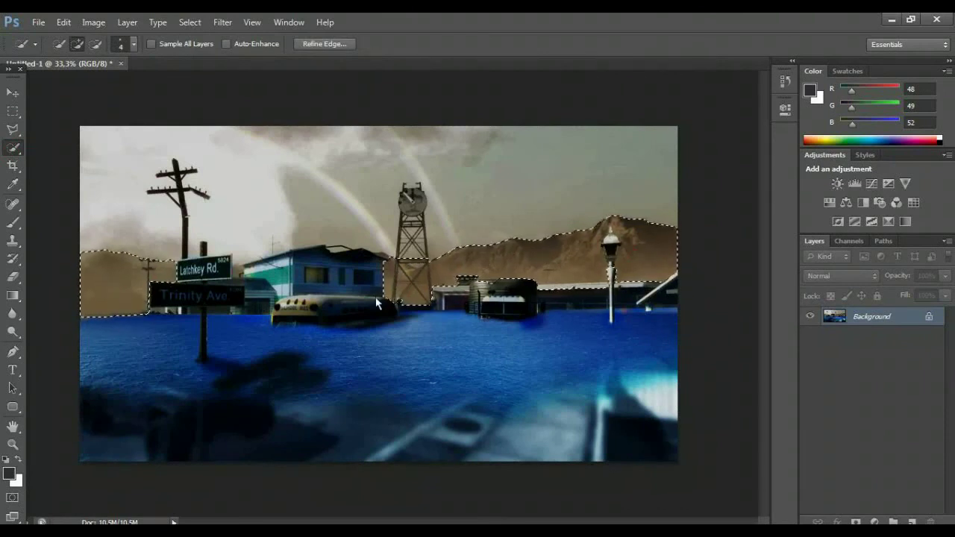
pyautogui.click(846, 202)
pyautogui.moveTo(666, 222); pyautogui.dragTo(622, 226)
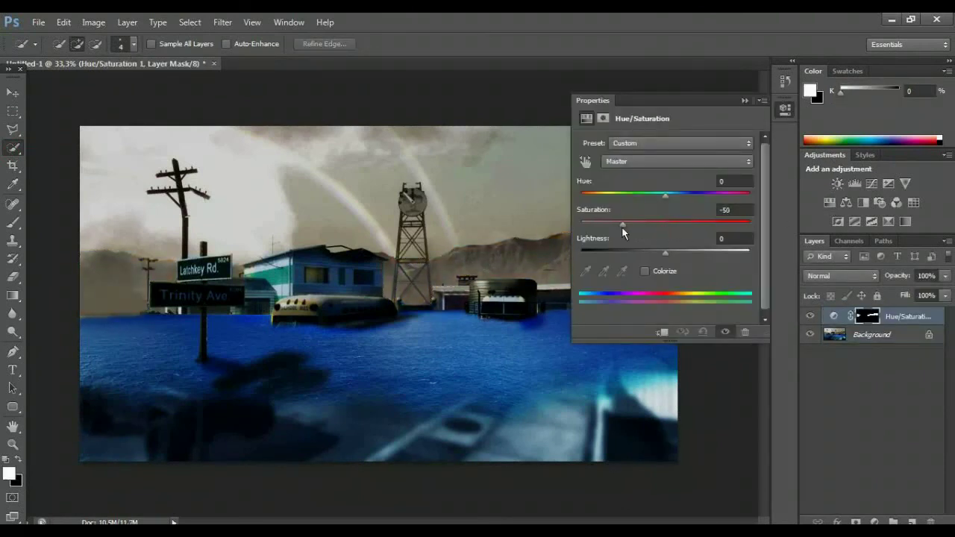
# Close the adjustment settings and flatten the image into one Background layer.
pyautogui.click(189, 22)
pyautogui.click(14, 112)
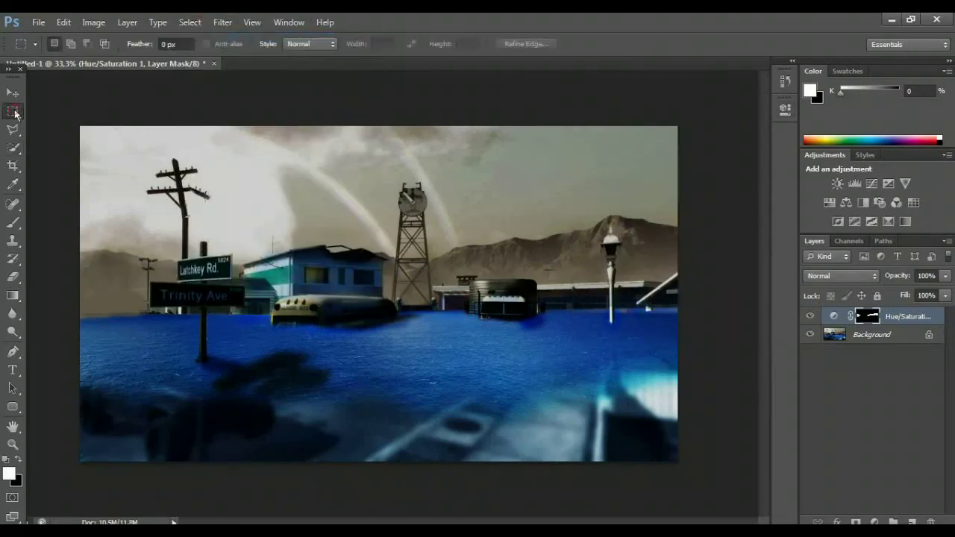
pyautogui.click(93, 22)
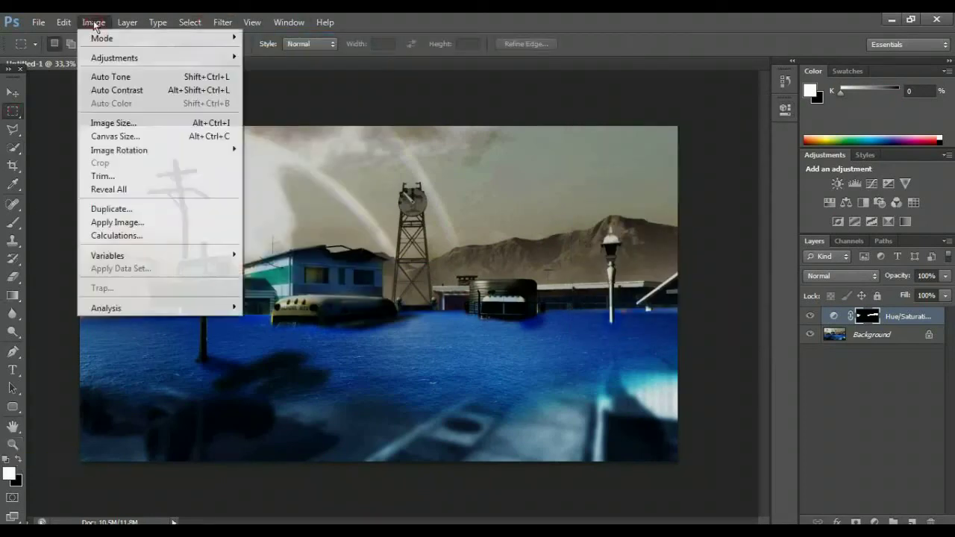
pyautogui.click(142, 463)
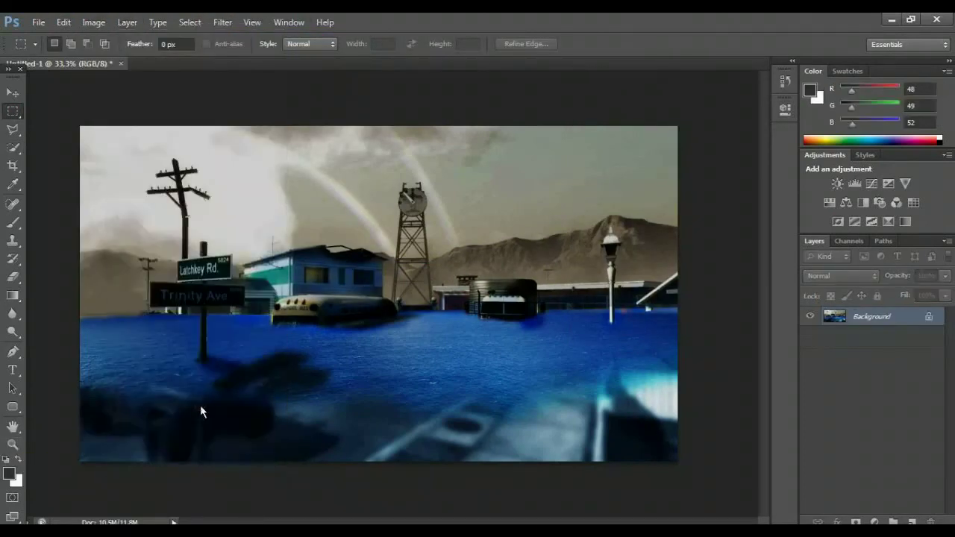
# Rotate the Latchkey Rd. sign about -5.9° with Free Transform and apply it.
pyautogui.click(18, 451)
pyautogui.press('v')
pyautogui.press('m')
pyautogui.press('l')
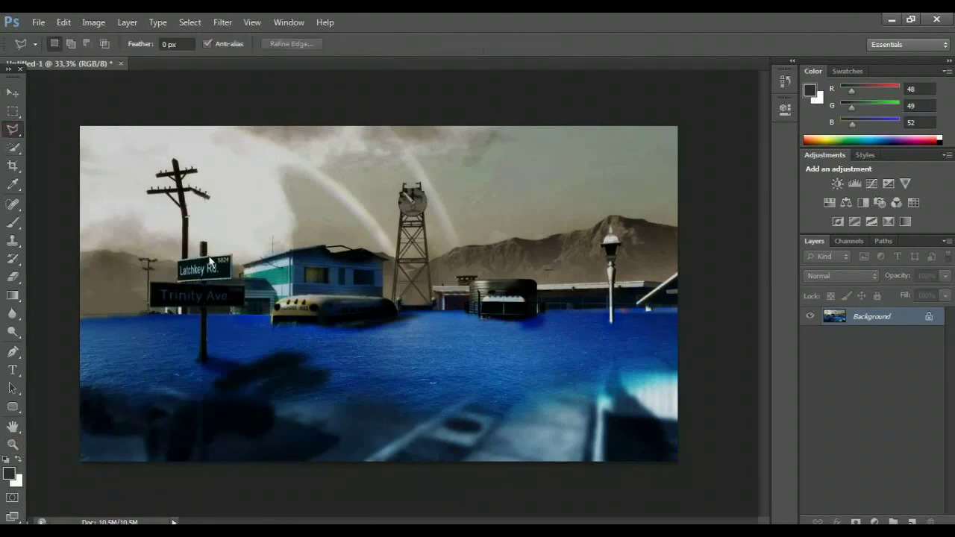
pyautogui.hotkey('ctrl', 't')
pyautogui.rightClick(238, 270)
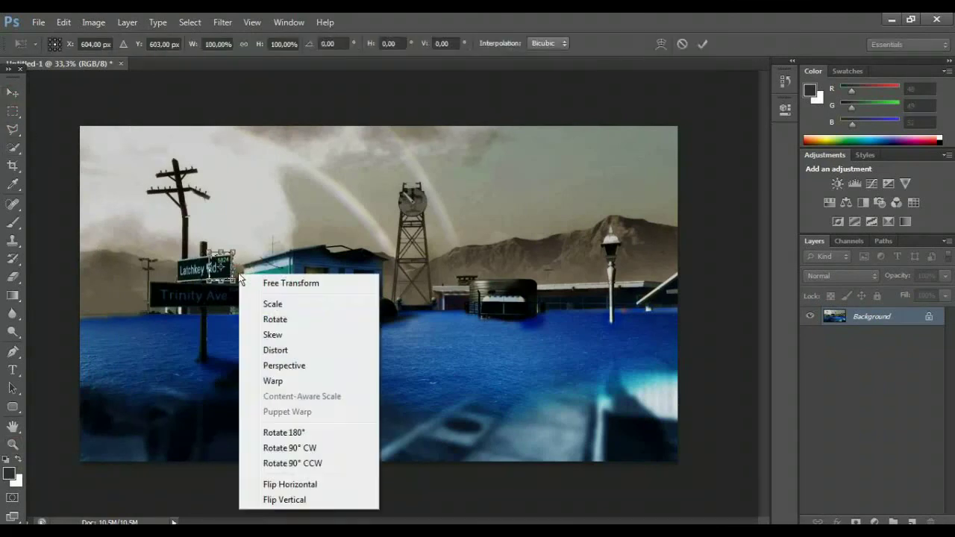
pyautogui.moveTo(235, 261); pyautogui.dragTo(243, 280)
pyautogui.press('Return')
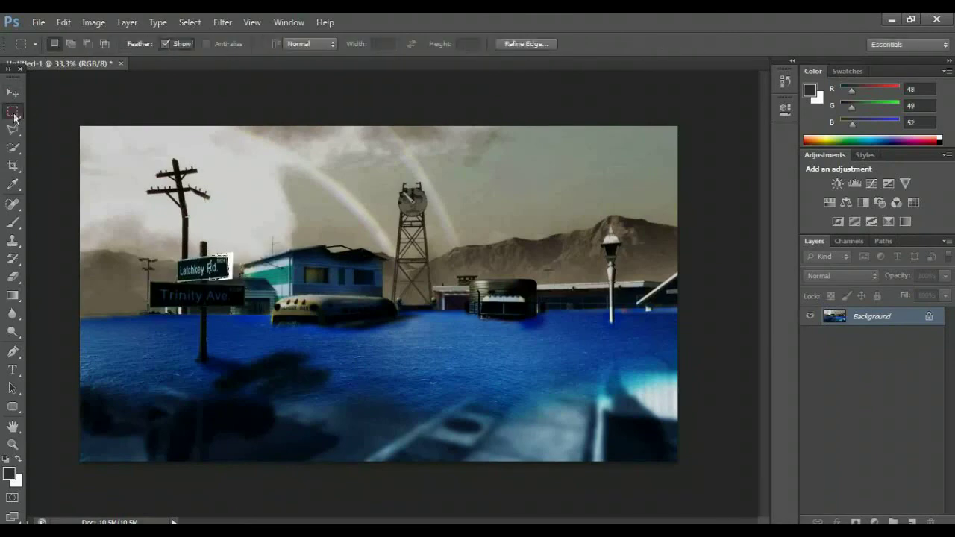
# Zoom in on the Latchkey Rd. sign and sample the light grey sky behind it.
pyautogui.click(13, 147)
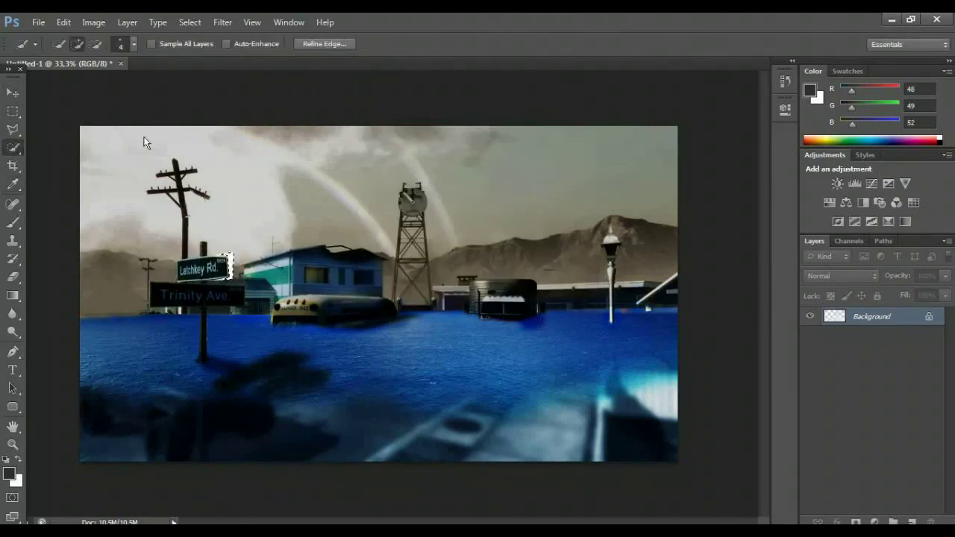
pyautogui.press('m')
pyautogui.press('z')
pyautogui.moveTo(202, 258); pyautogui.dragTo(246, 257)
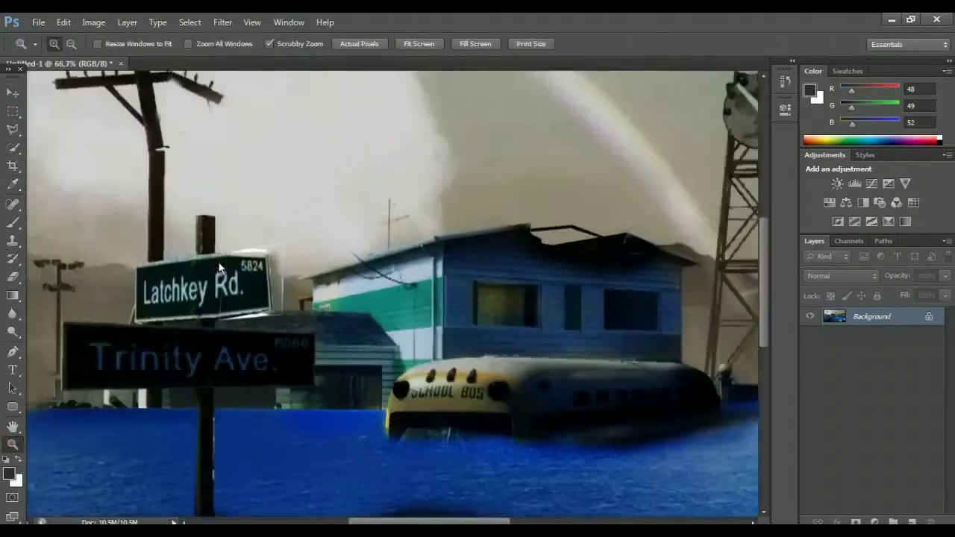
pyautogui.press('i')
pyautogui.click(246, 239)
# Sample a dark colour from the image, then zoom out to the whole image.
pyautogui.press('b')
pyautogui.press('i')
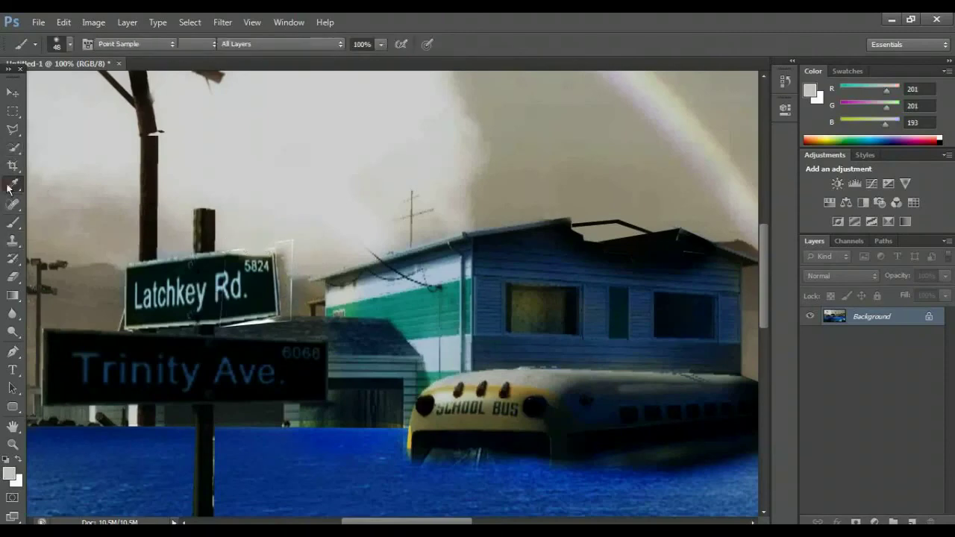
pyautogui.click(254, 339)
pyautogui.press('z')
pyautogui.moveTo(253, 339)
pyautogui.mouseDown()
pyautogui.moveTo(246, 410)
pyautogui.moveTo(396, 354)
pyautogui.mouseUp()
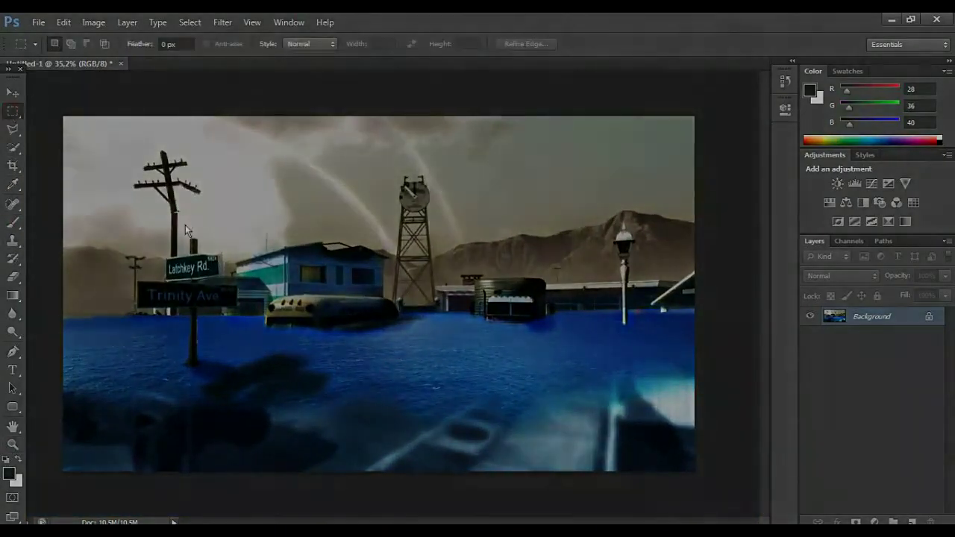